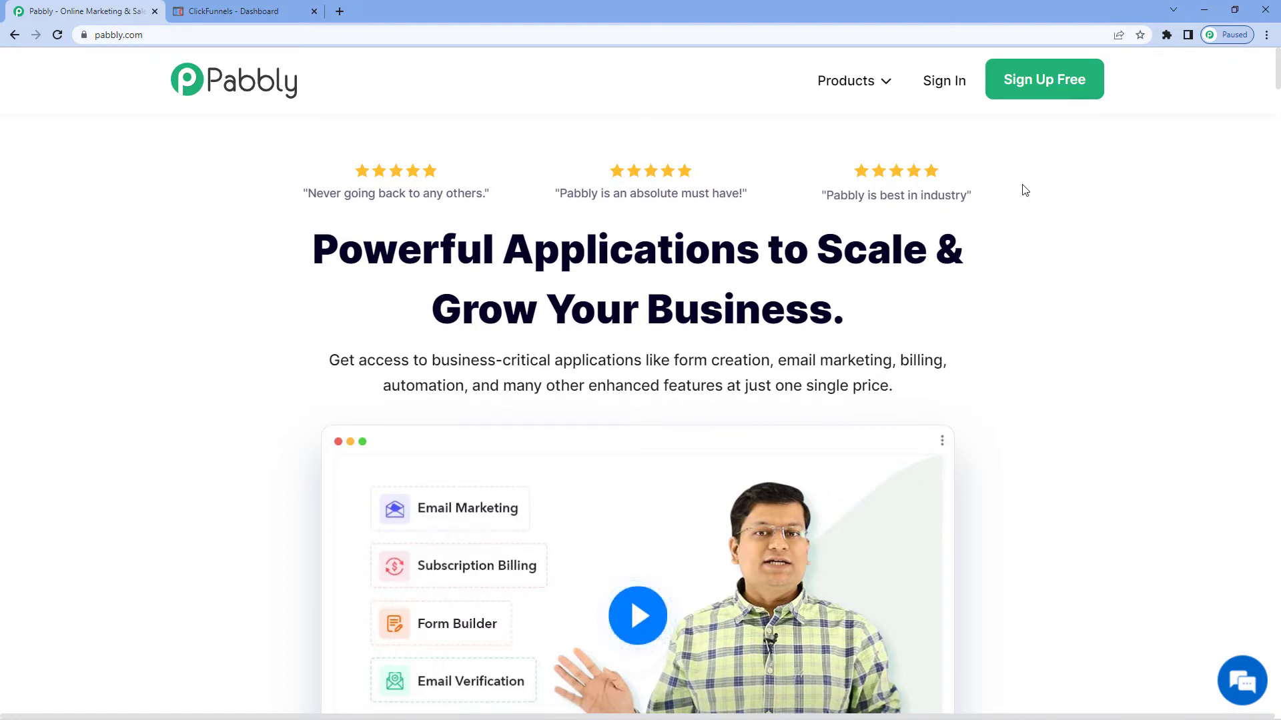
Sign in to Pabbly and open the Pabbly Connect app
{"action": "left_click", "coordinate": [950, 90]}
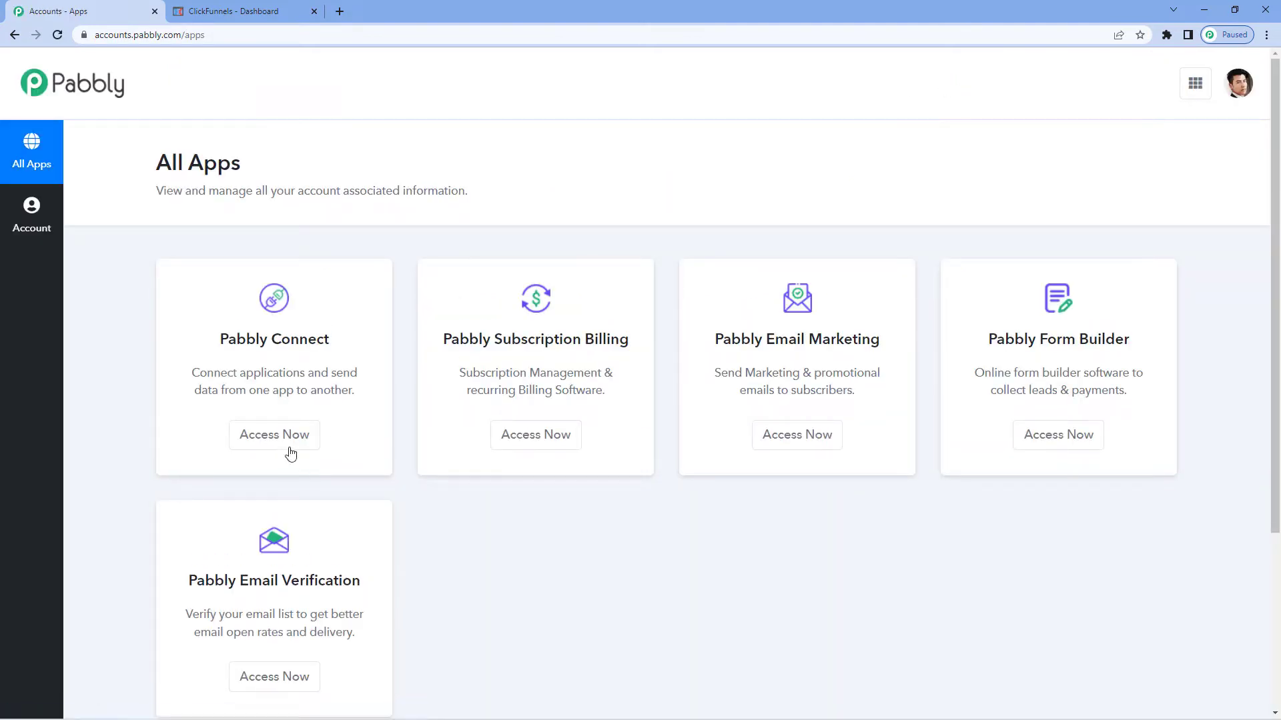
{"action": "left_click", "coordinate": [290, 451]}
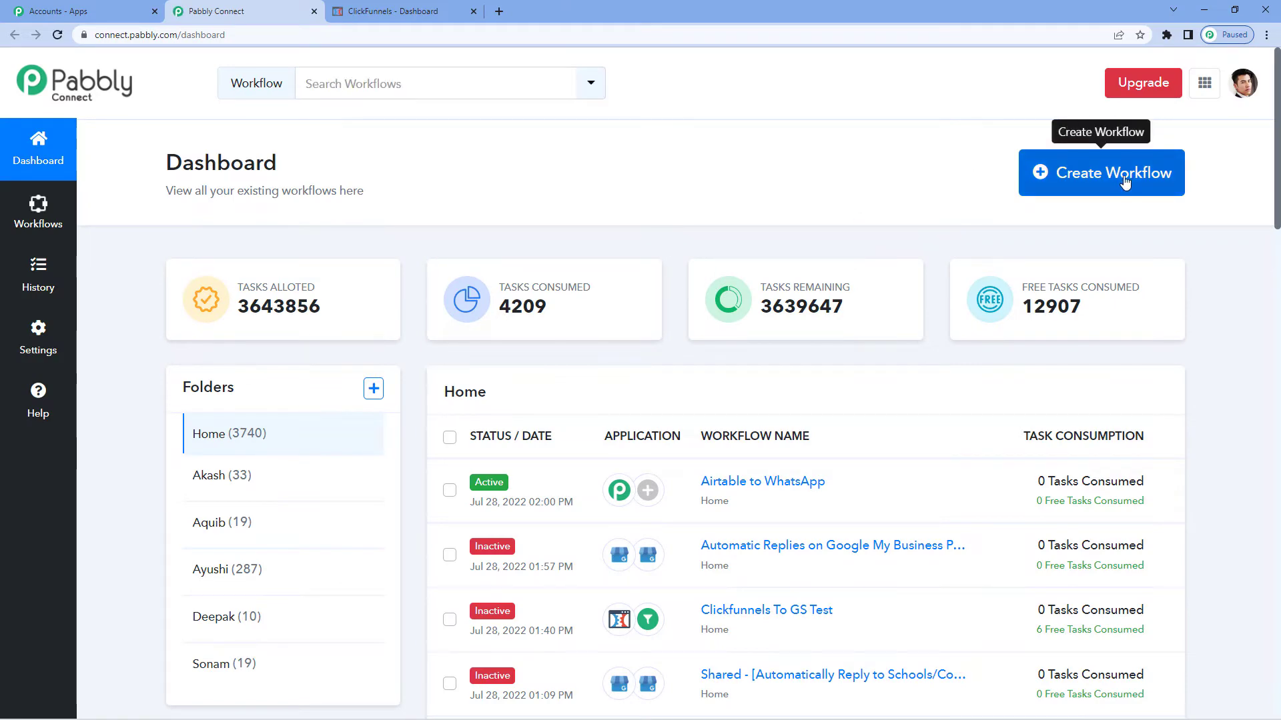
Create a new workflow named "ClickFunnels To Google Sheets"
{"action": "left_click", "coordinate": [1125, 182]}
{"action": "left_click", "coordinate": [475, 395]}
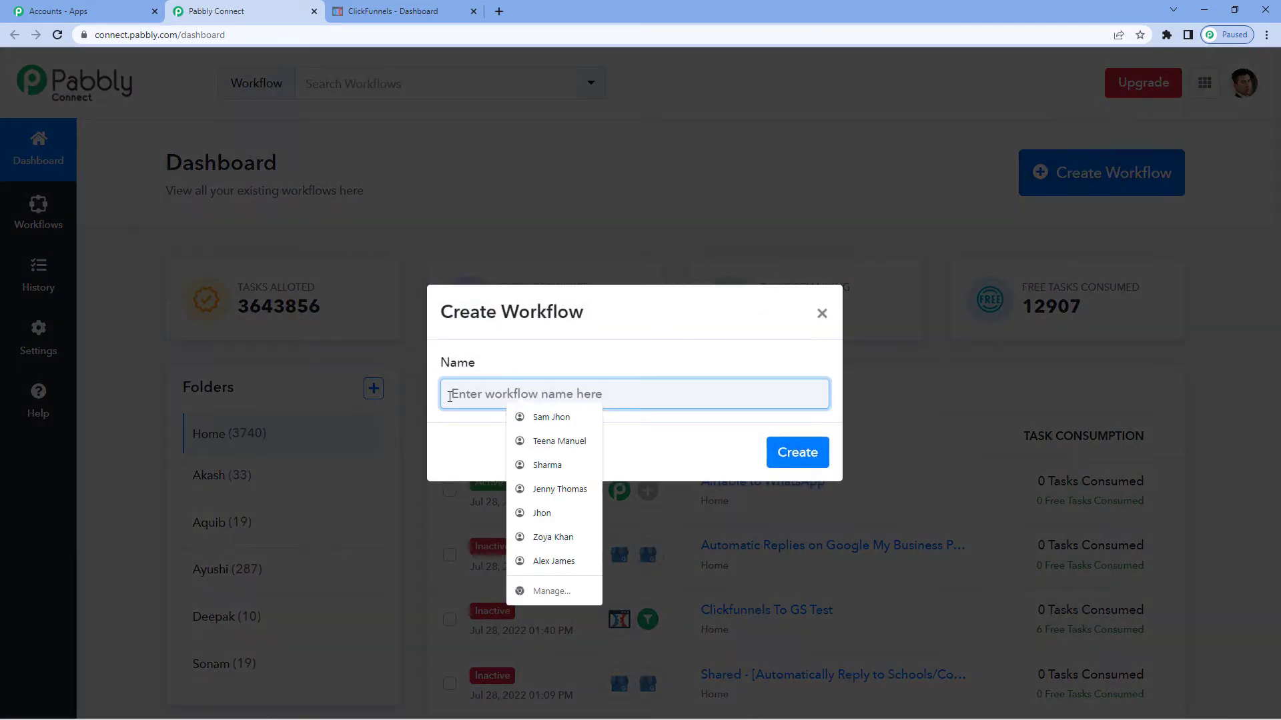
{"action": "type", "text": "C"}
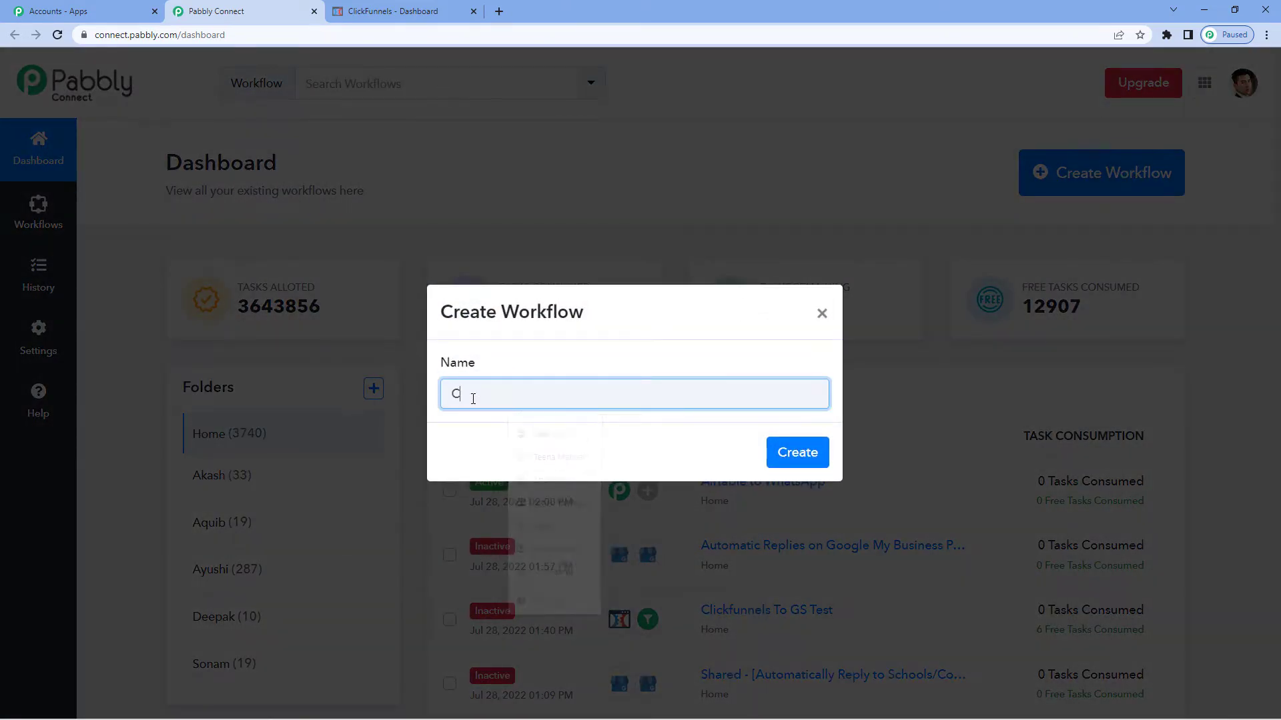
{"action": "type", "text": "lickFunnels T"}
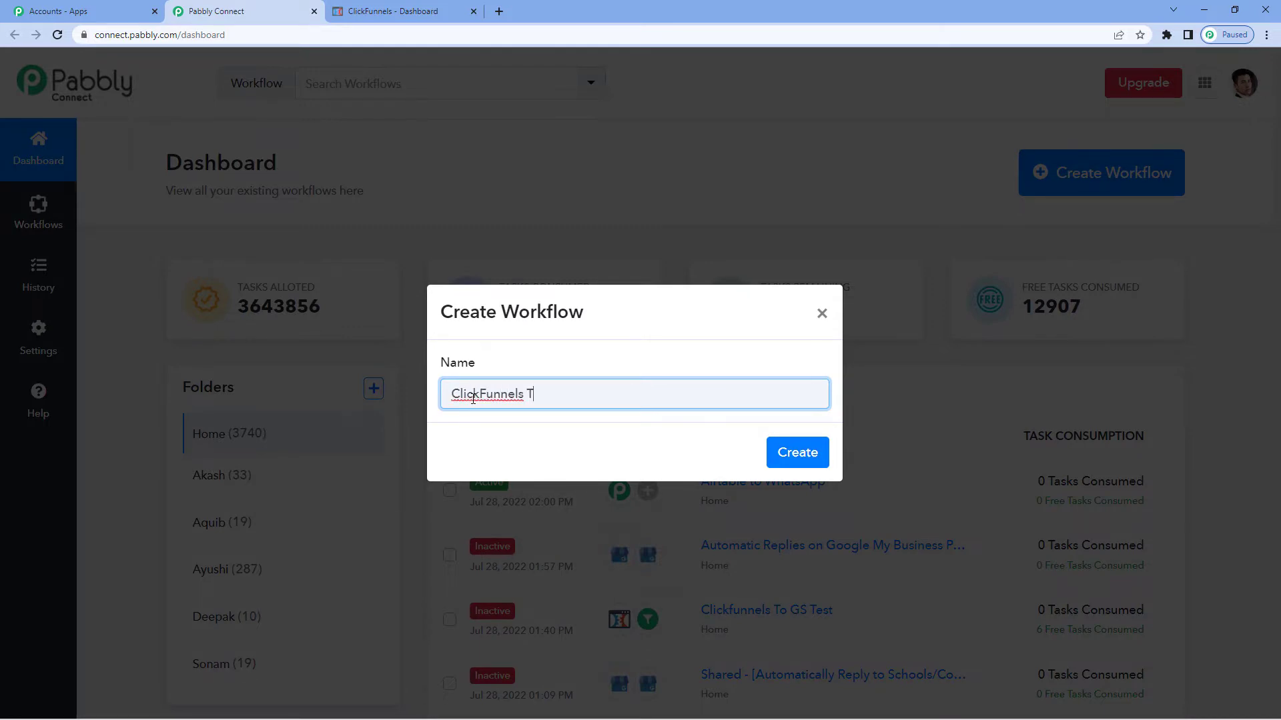
{"action": "type", "text": "o Google Sheets"}
{"action": "left_click", "coordinate": [792, 452]}
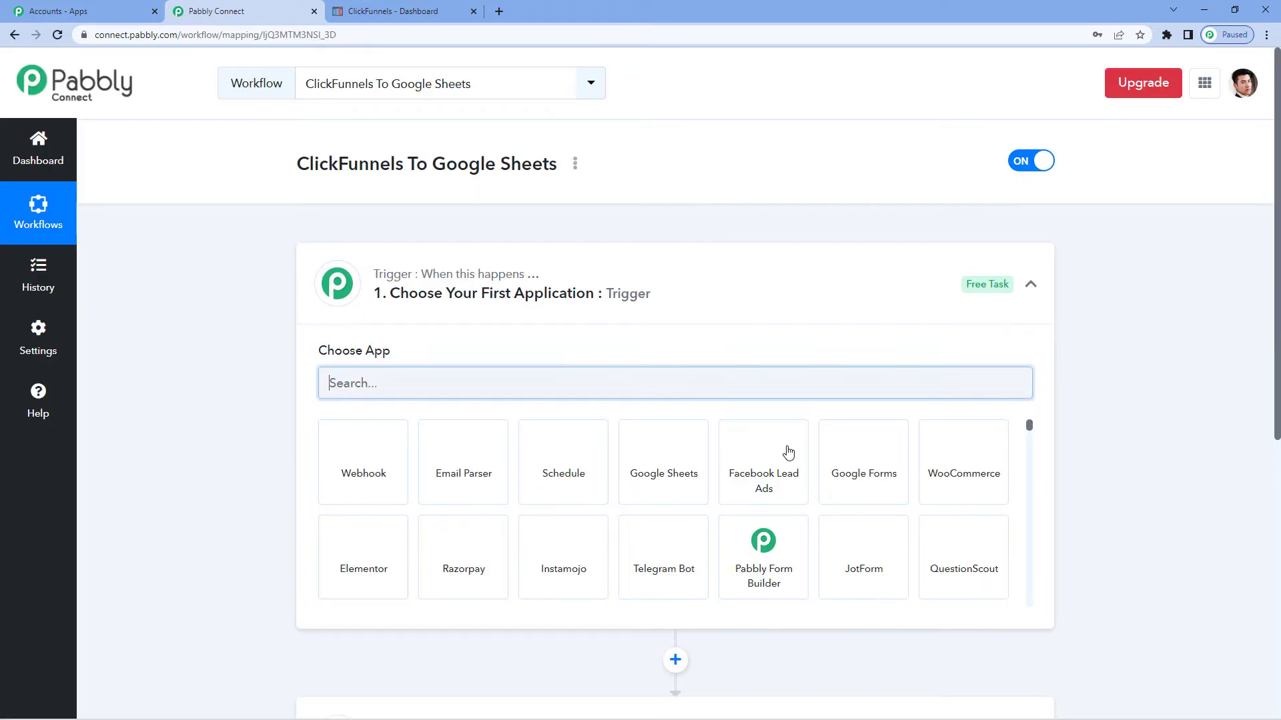
Choose Clickfunnels as the trigger application
{"action": "left_click", "coordinate": [459, 301]}
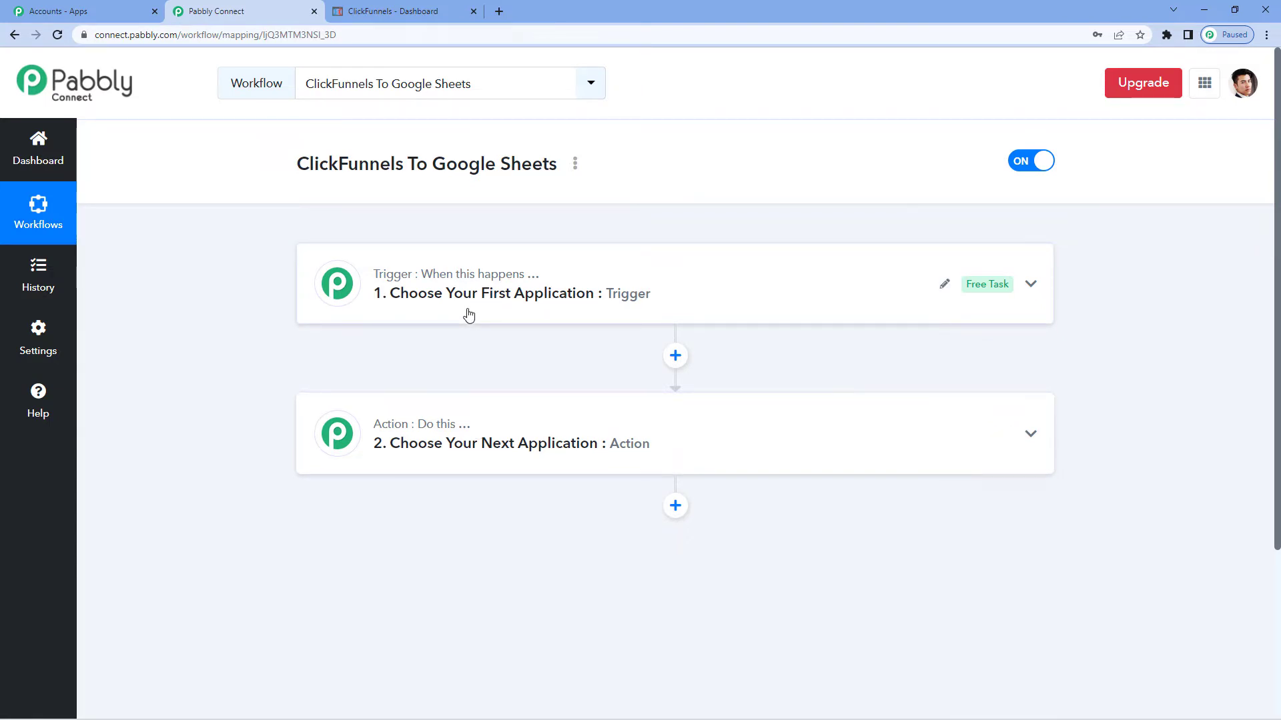
{"action": "mouse_move", "coordinate": [405, 433]}
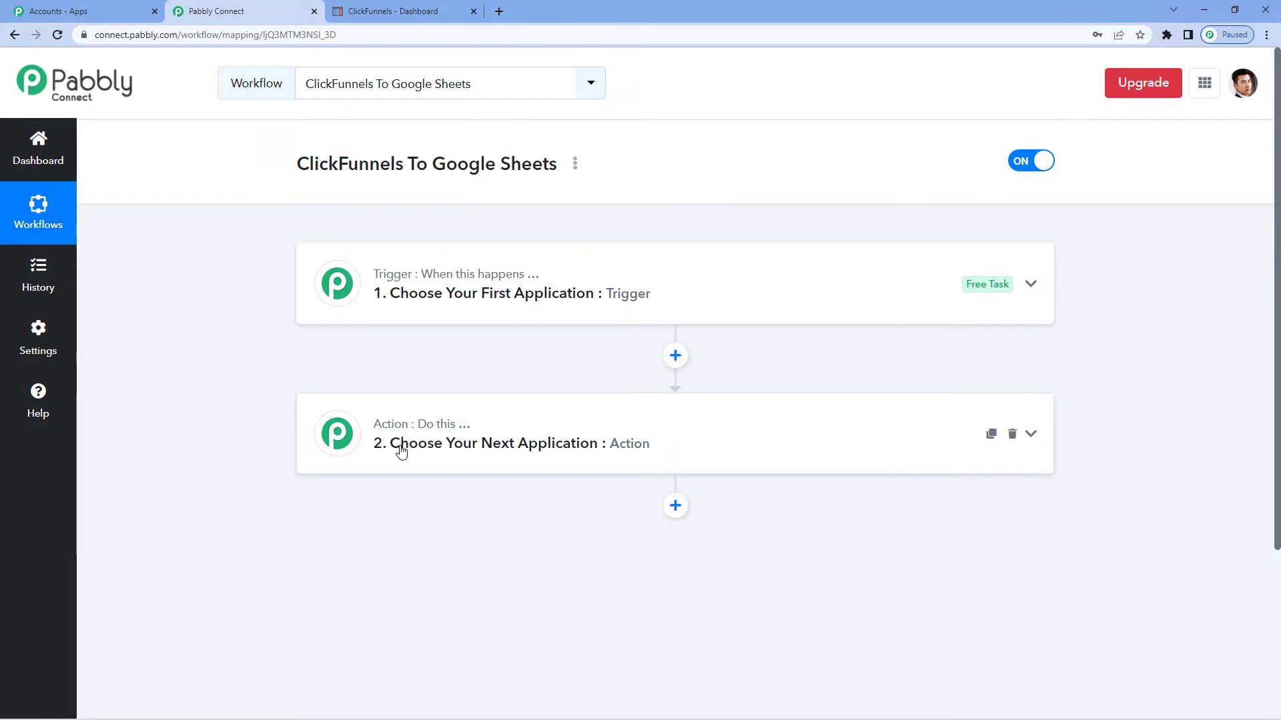
{"action": "left_click", "coordinate": [443, 305]}
{"action": "left_click", "coordinate": [387, 380]}
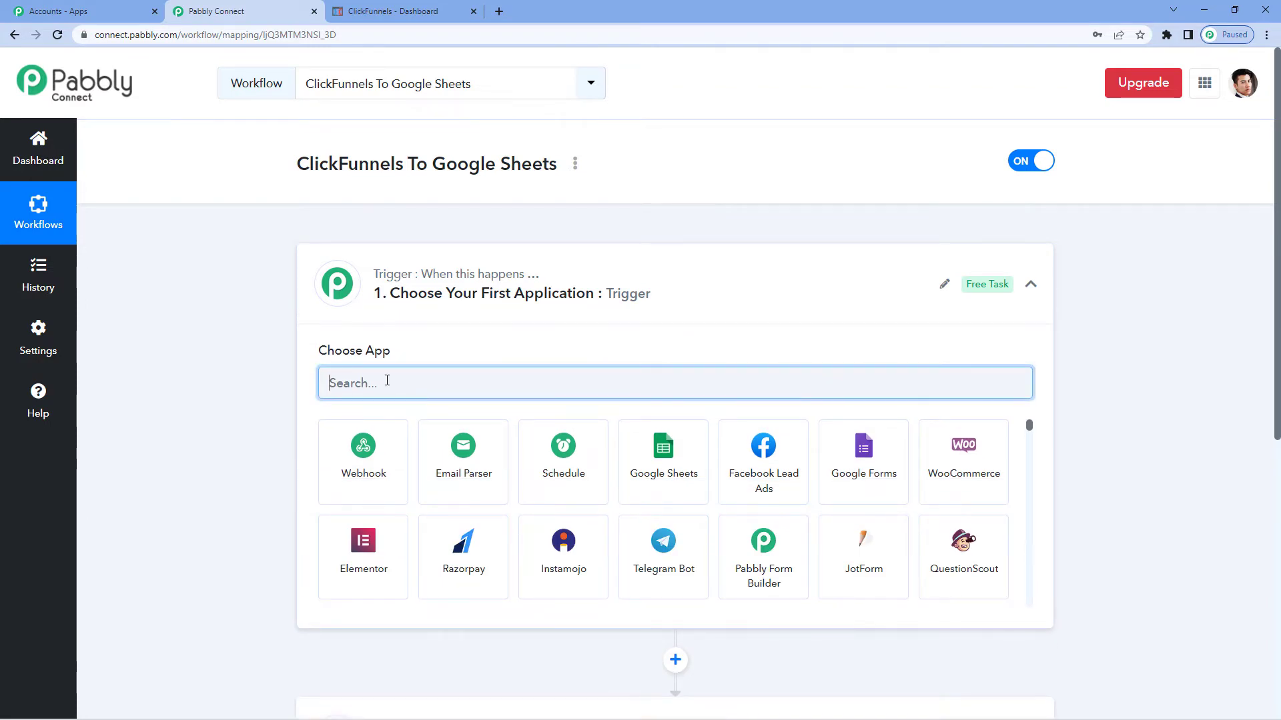
{"action": "type", "text": "click"}
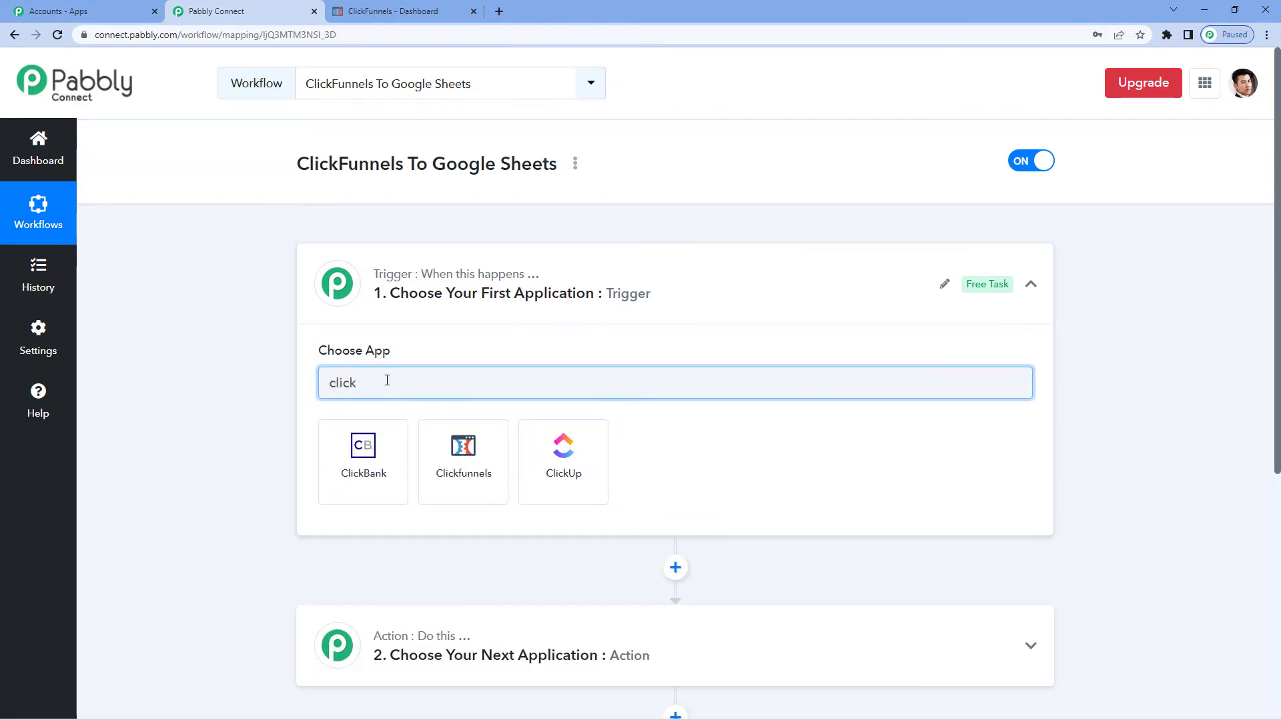
{"action": "left_click", "coordinate": [476, 459]}
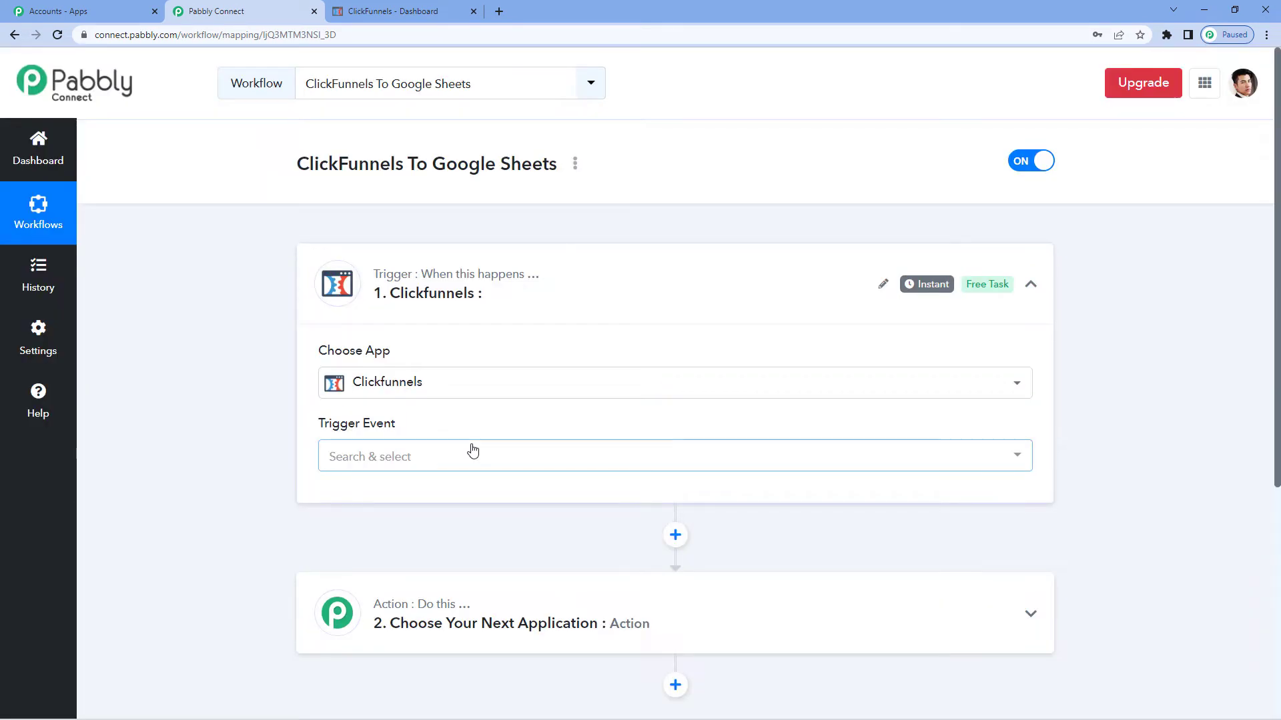
Set the trigger event to New Contact Created
{"action": "scroll", "coordinate": [454, 433], "scroll_direction": "down", "scroll_amount": 1}
{"action": "left_click", "coordinate": [413, 398]}
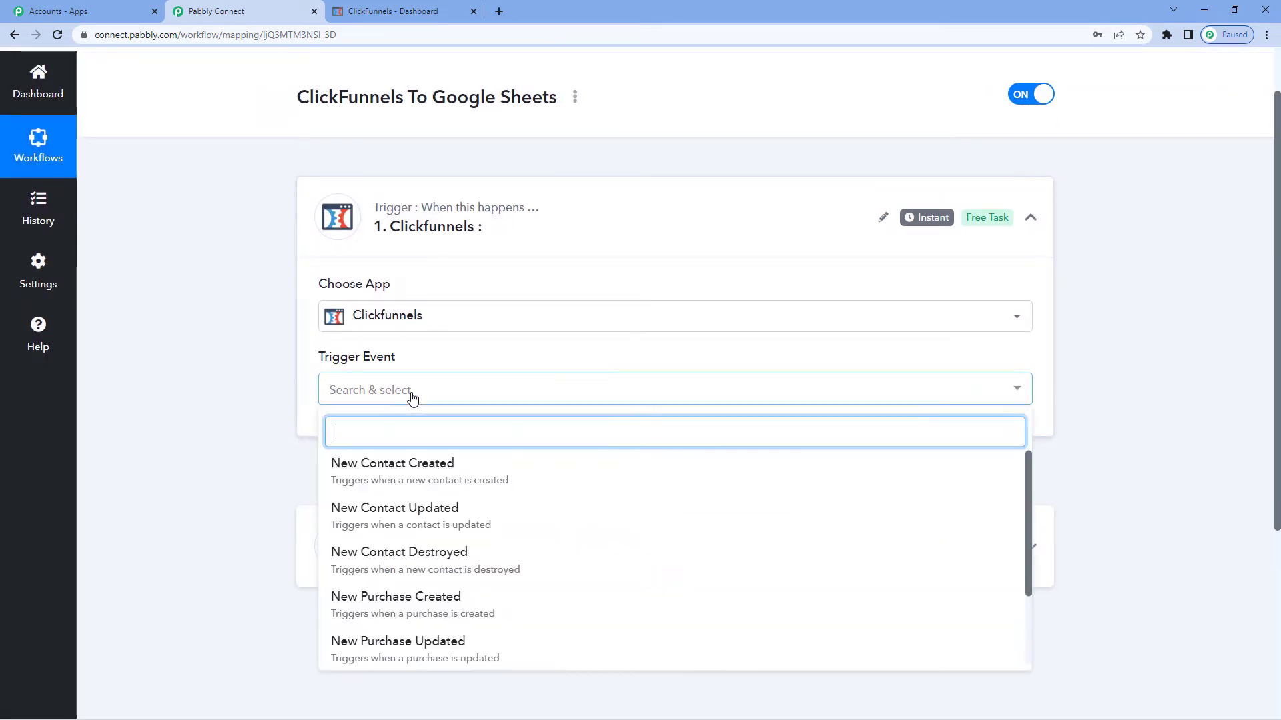
{"action": "left_click", "coordinate": [433, 471]}
{"action": "scroll", "coordinate": [432, 469], "scroll_direction": "down", "scroll_amount": 1}
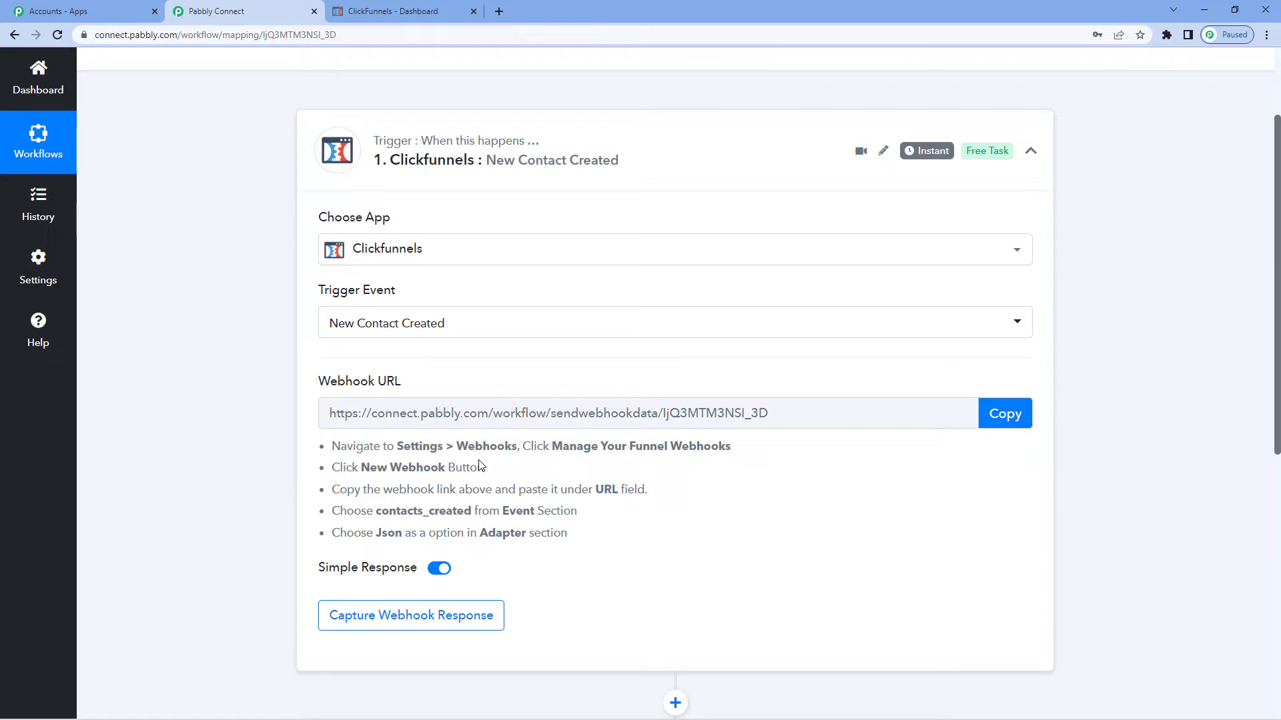
Copy the trigger's webhook URL and switch to the ClickFunnels dashboard tab
{"action": "left_click", "coordinate": [1023, 418]}
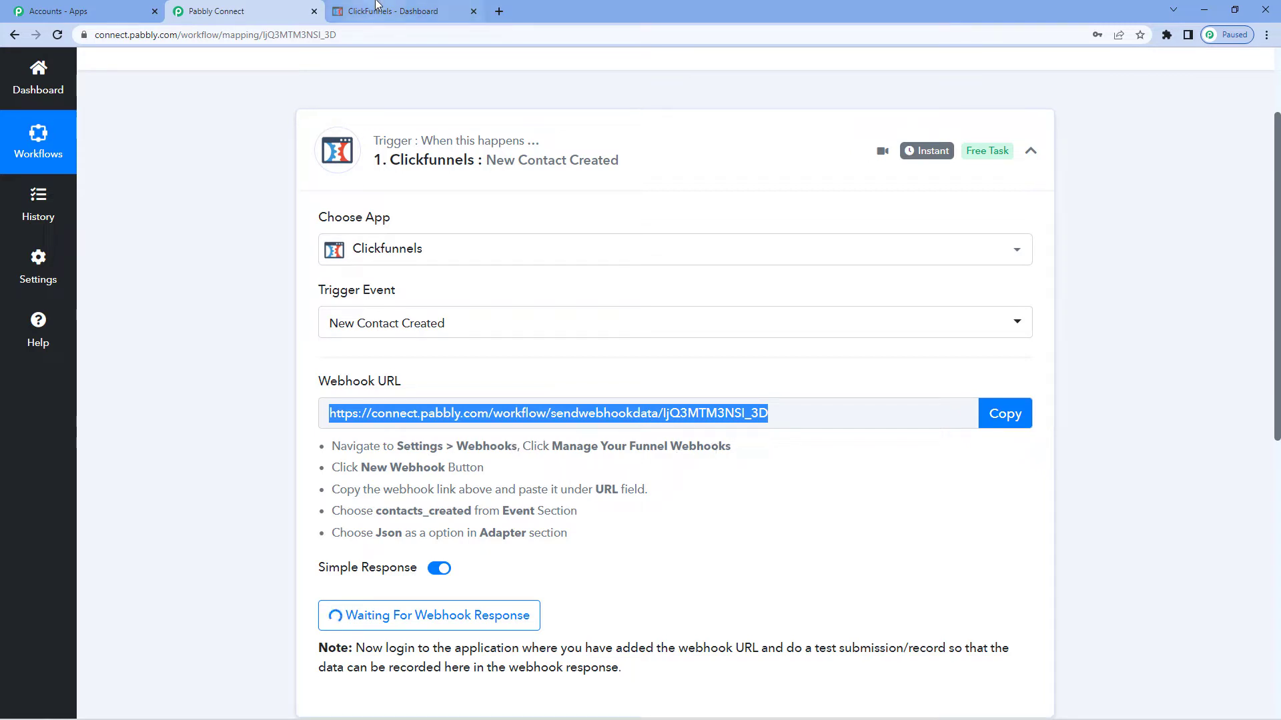
{"action": "left_click", "coordinate": [400, 11]}
Open the Pabbly funnel from the ClickFunnels funnels list
{"action": "mouse_move", "coordinate": [684, 71]}
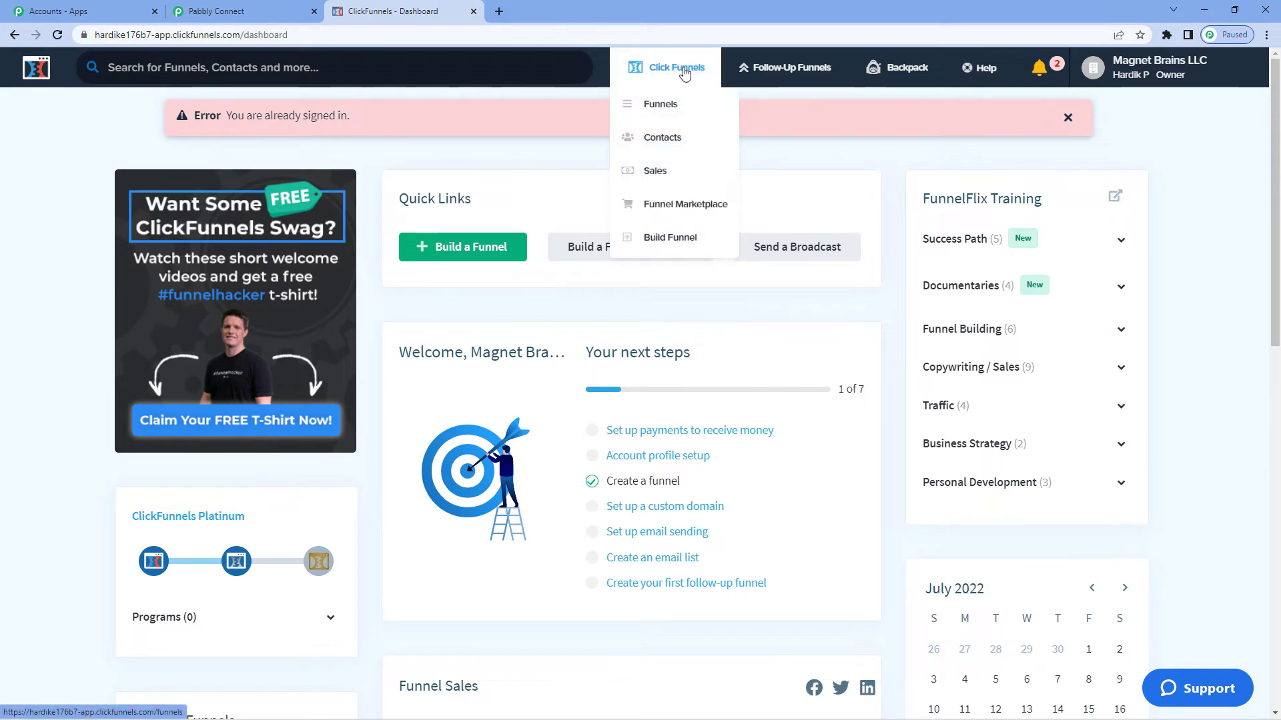
{"action": "left_click", "coordinate": [669, 105]}
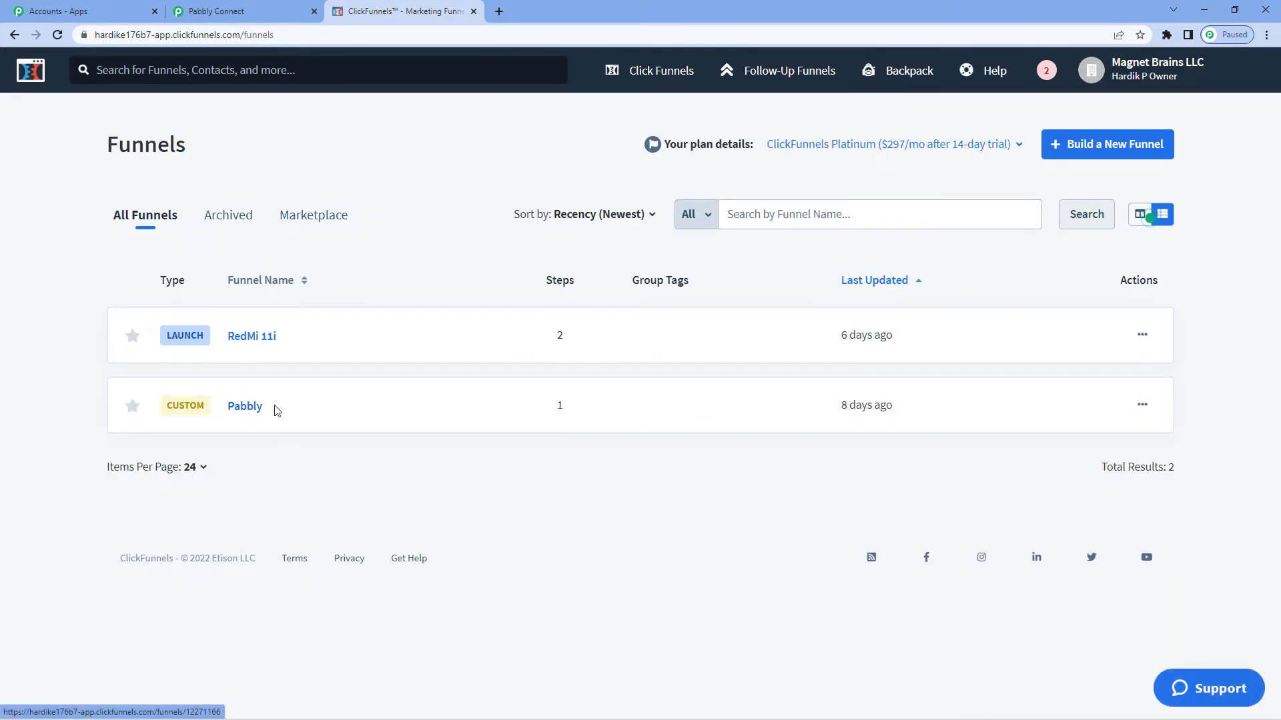
{"action": "left_click", "coordinate": [255, 413]}
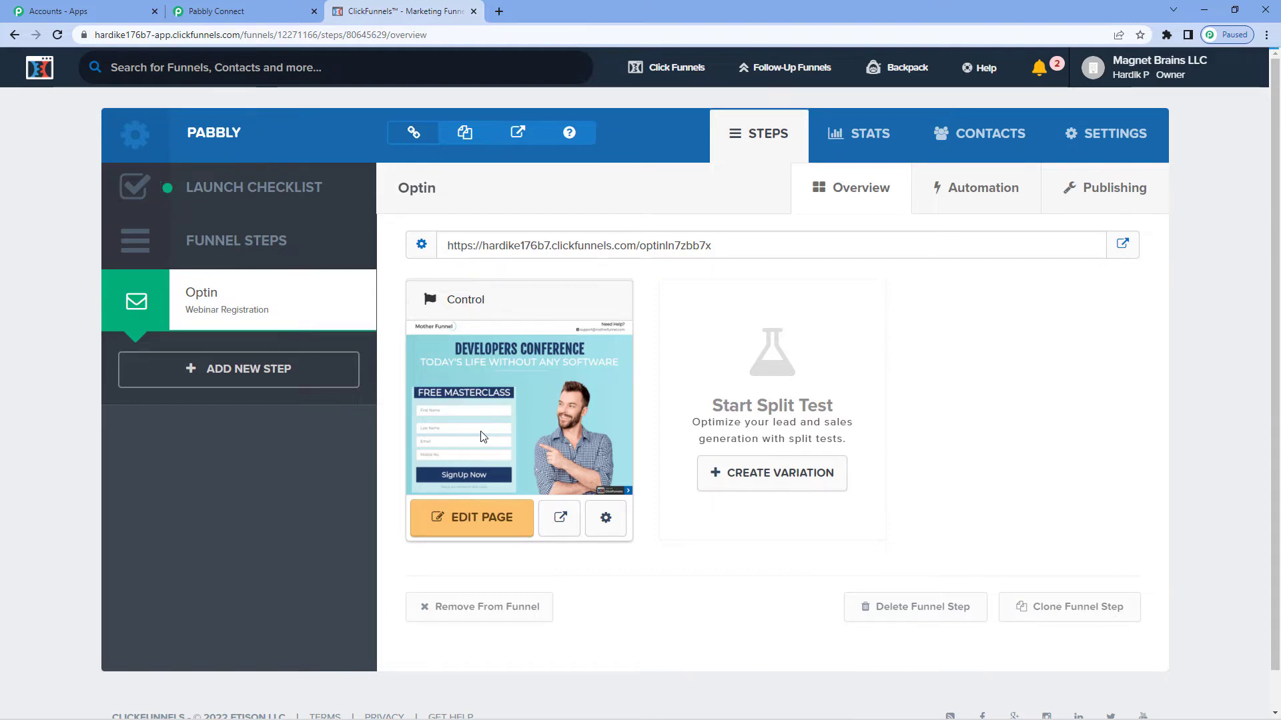
Open the funnel settings and go to Manage Your Funnel Webhooks
{"action": "left_click", "coordinate": [1111, 136]}
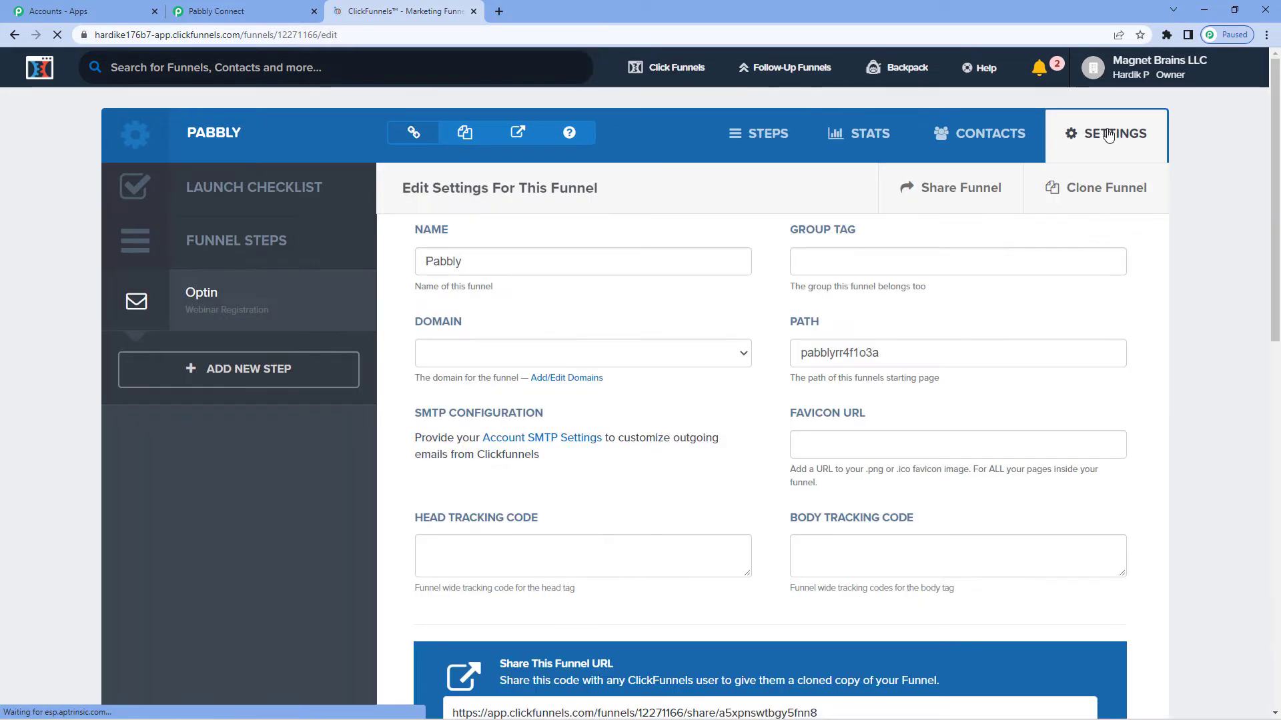
{"action": "scroll", "coordinate": [560, 365], "scroll_direction": "down", "scroll_amount": 6}
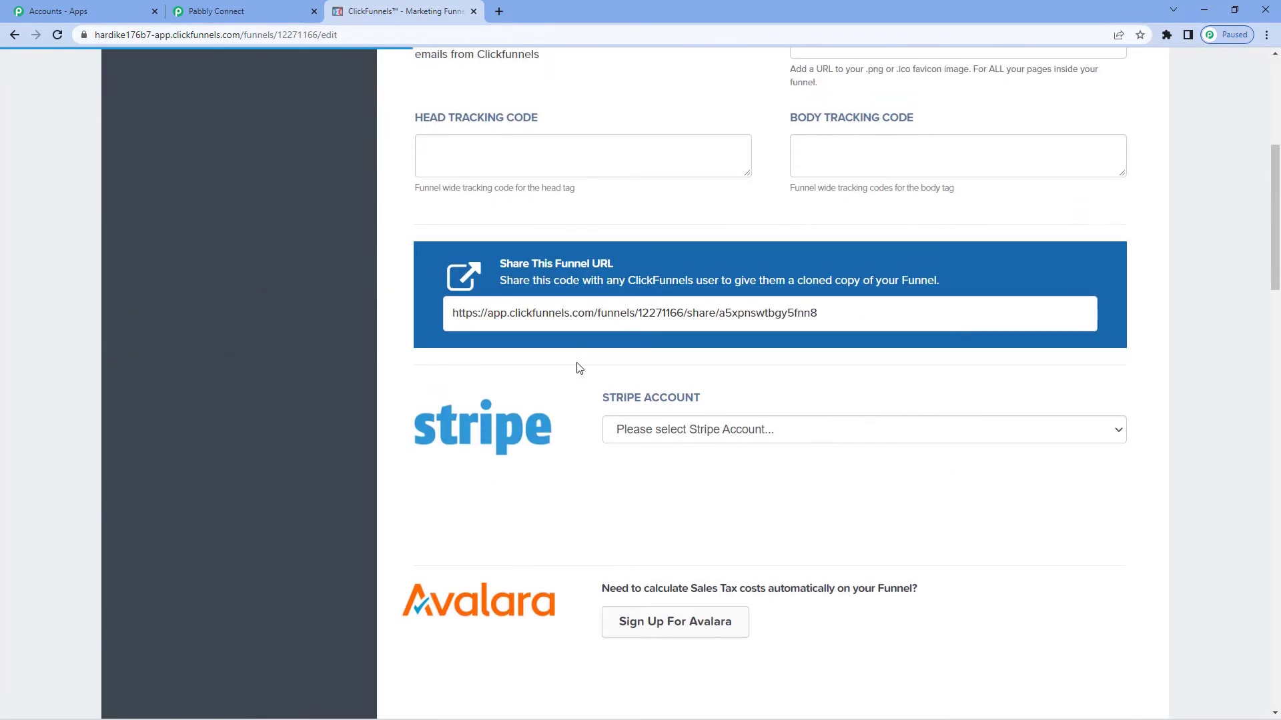
{"action": "scroll", "coordinate": [578, 369], "scroll_direction": "down", "scroll_amount": 20}
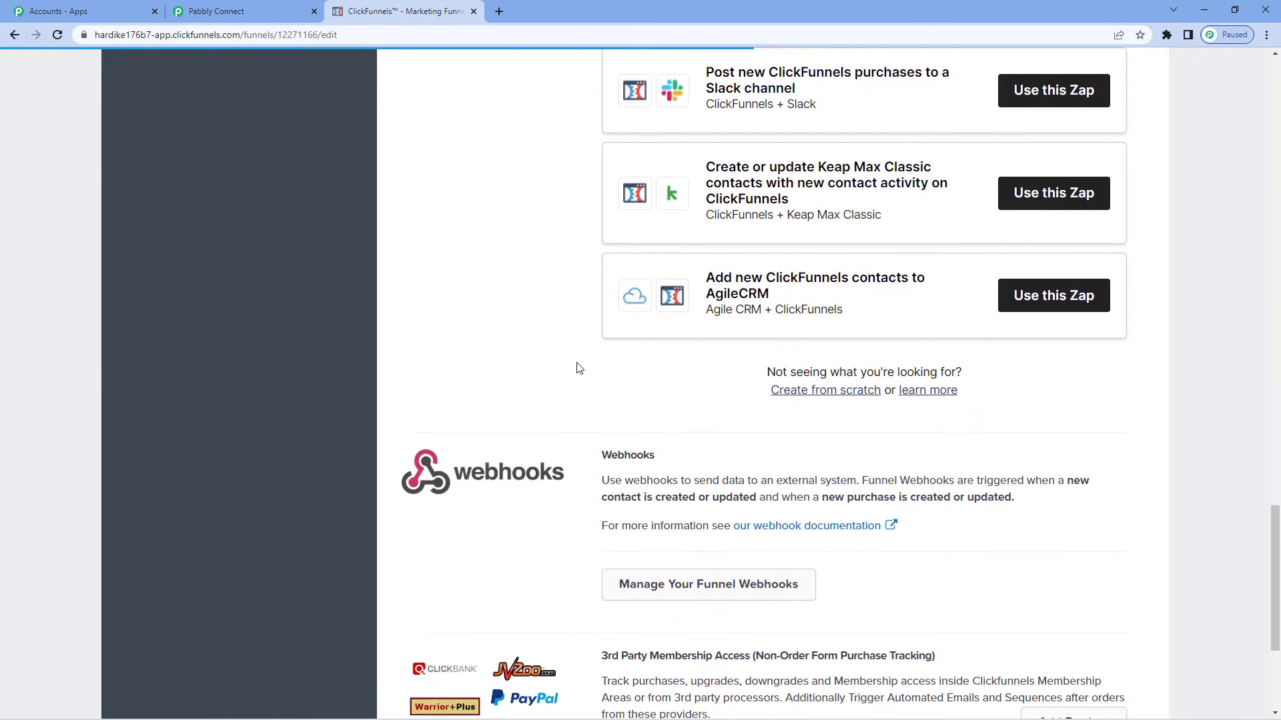
{"action": "scroll", "coordinate": [579, 369], "scroll_direction": "down", "scroll_amount": 3}
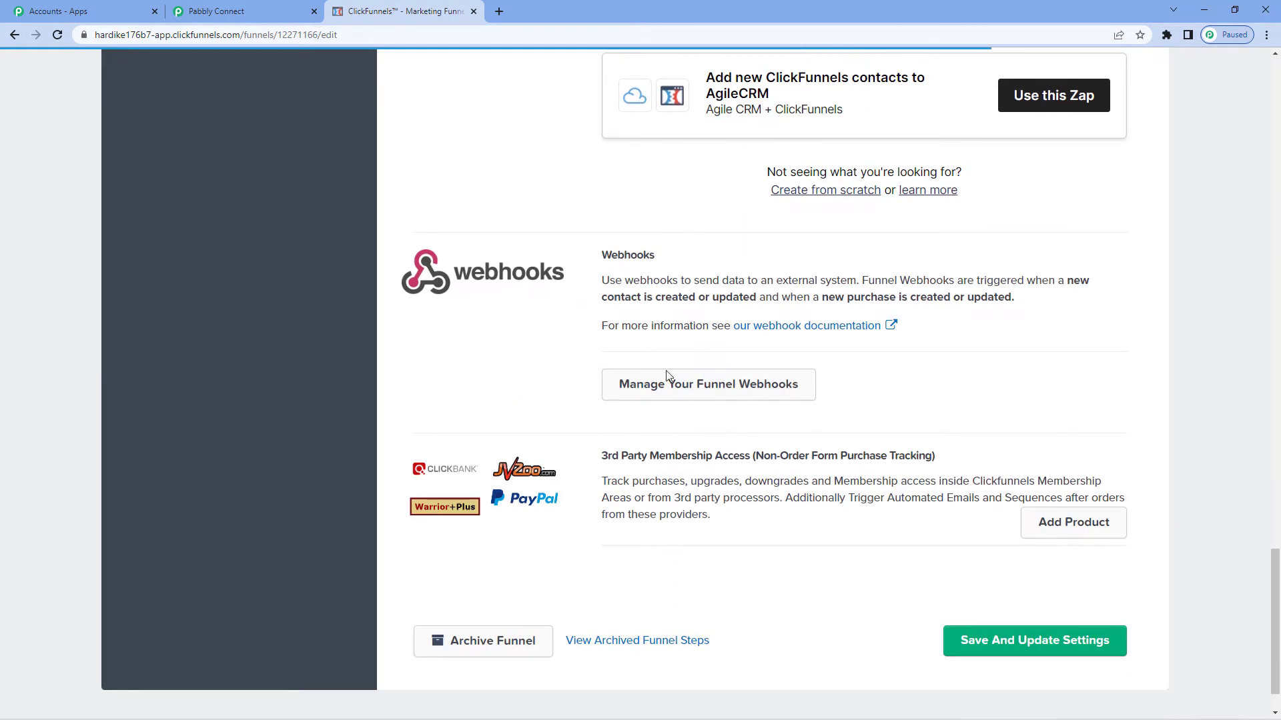
{"action": "left_click", "coordinate": [718, 393]}
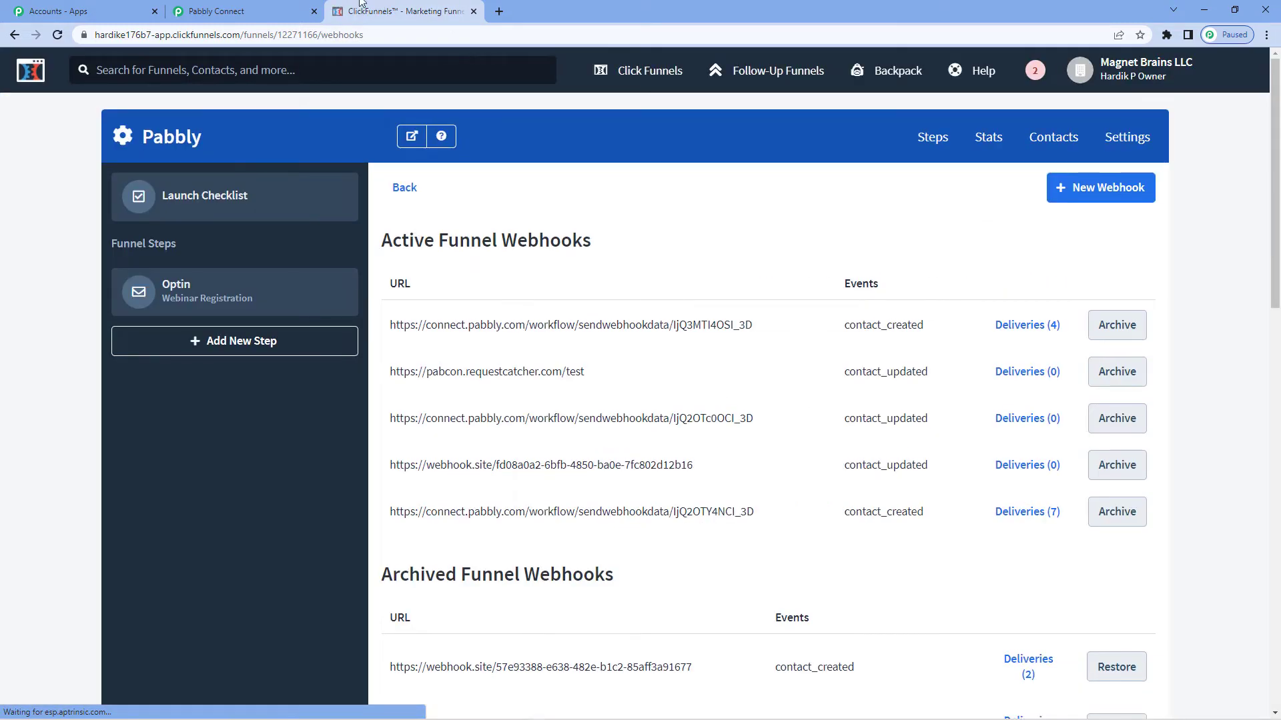
Start adding a new funnel webhook
{"action": "key", "text": "ctrl+shift+Tab"}
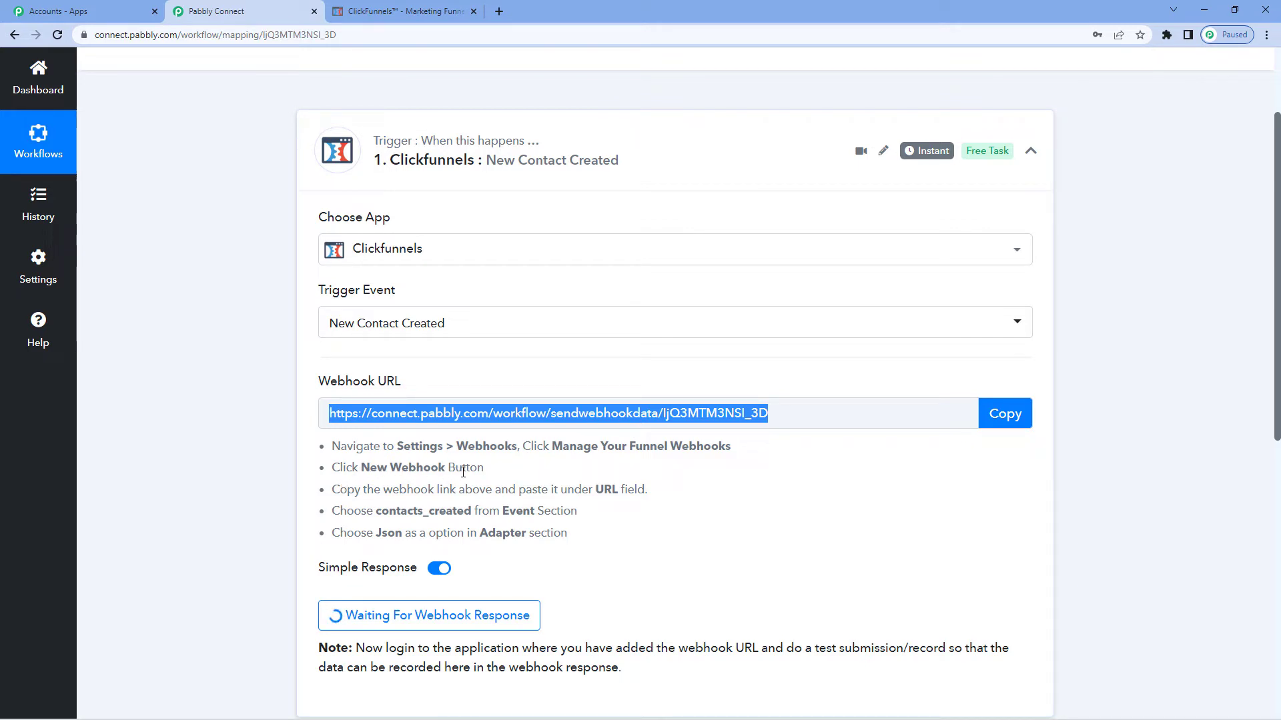
{"action": "left_click", "coordinate": [372, 5]}
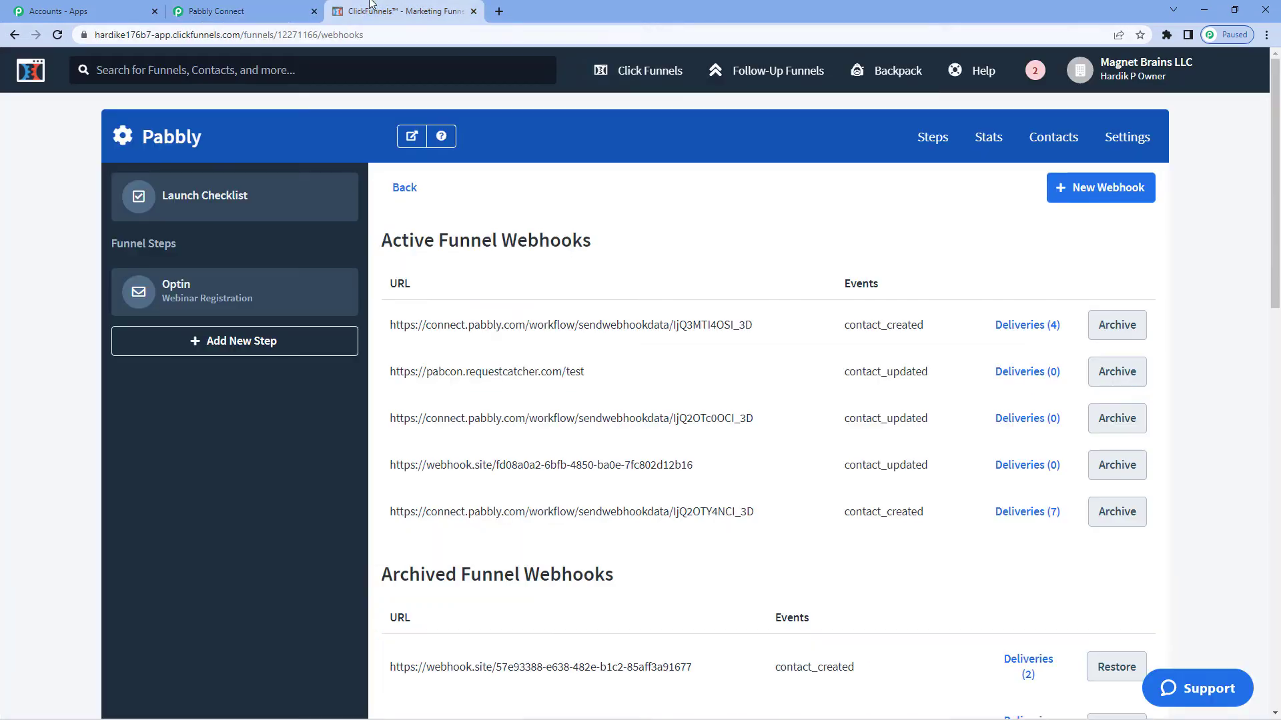
{"action": "left_click", "coordinate": [1096, 194]}
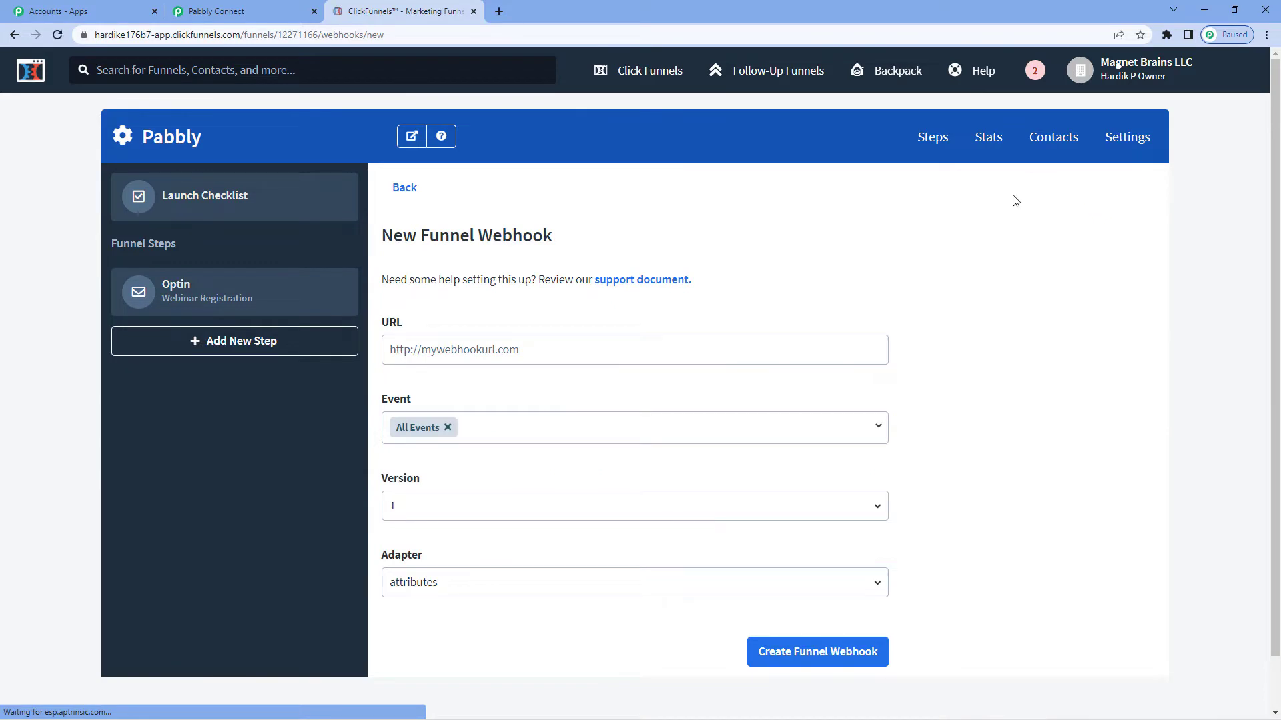
Copy the Pabbly webhook URL again and paste it into the new funnel webhook's URL field
{"action": "left_click", "coordinate": [287, 6]}
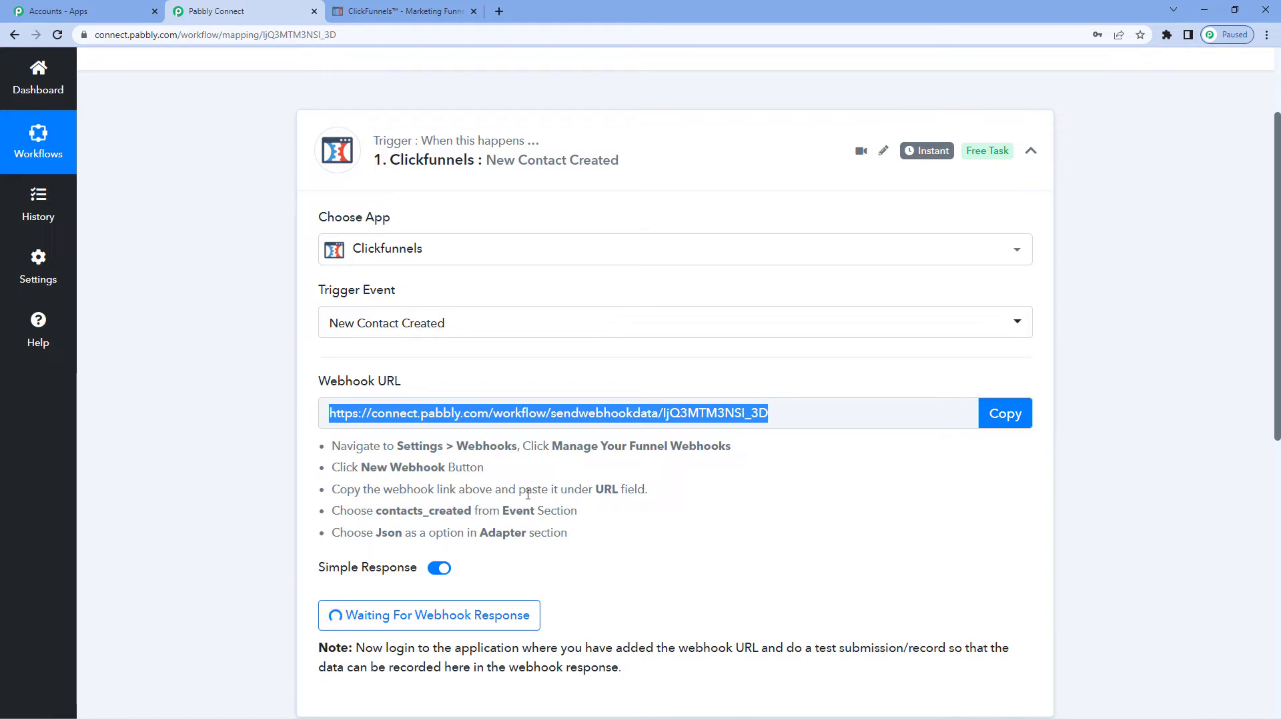
{"action": "left_click", "coordinate": [1004, 414]}
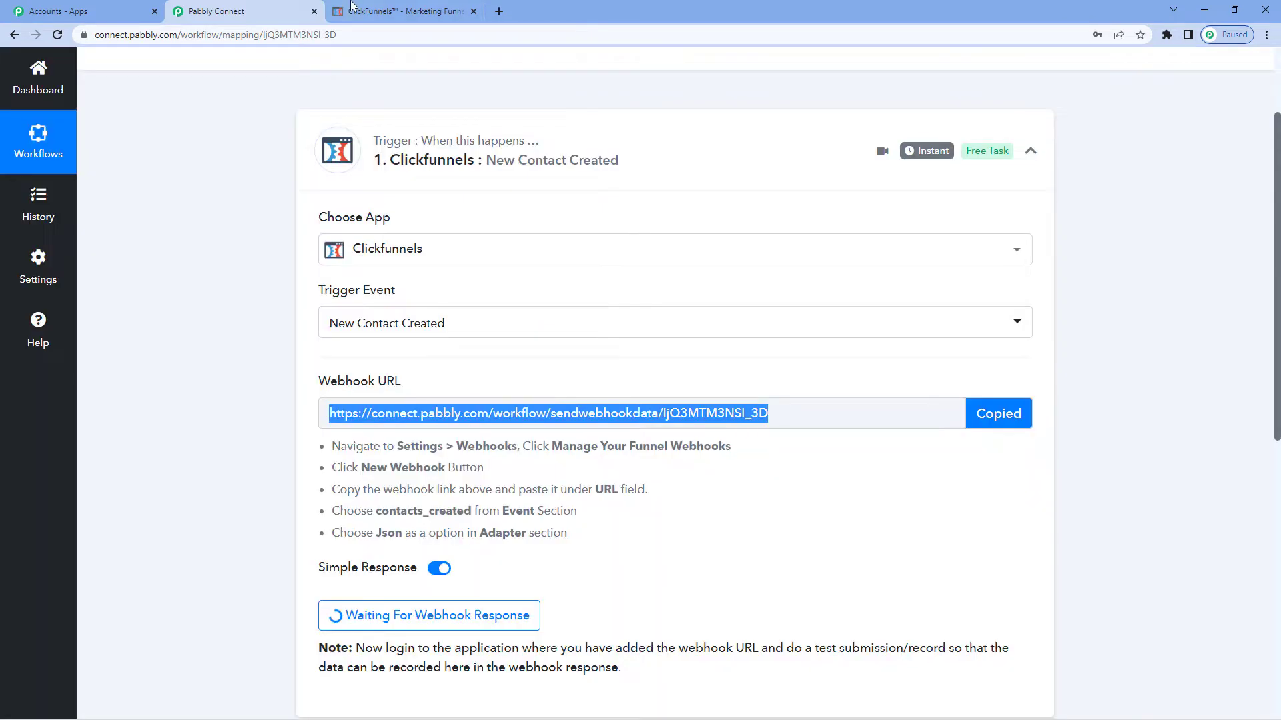
{"action": "left_click", "coordinate": [385, 8]}
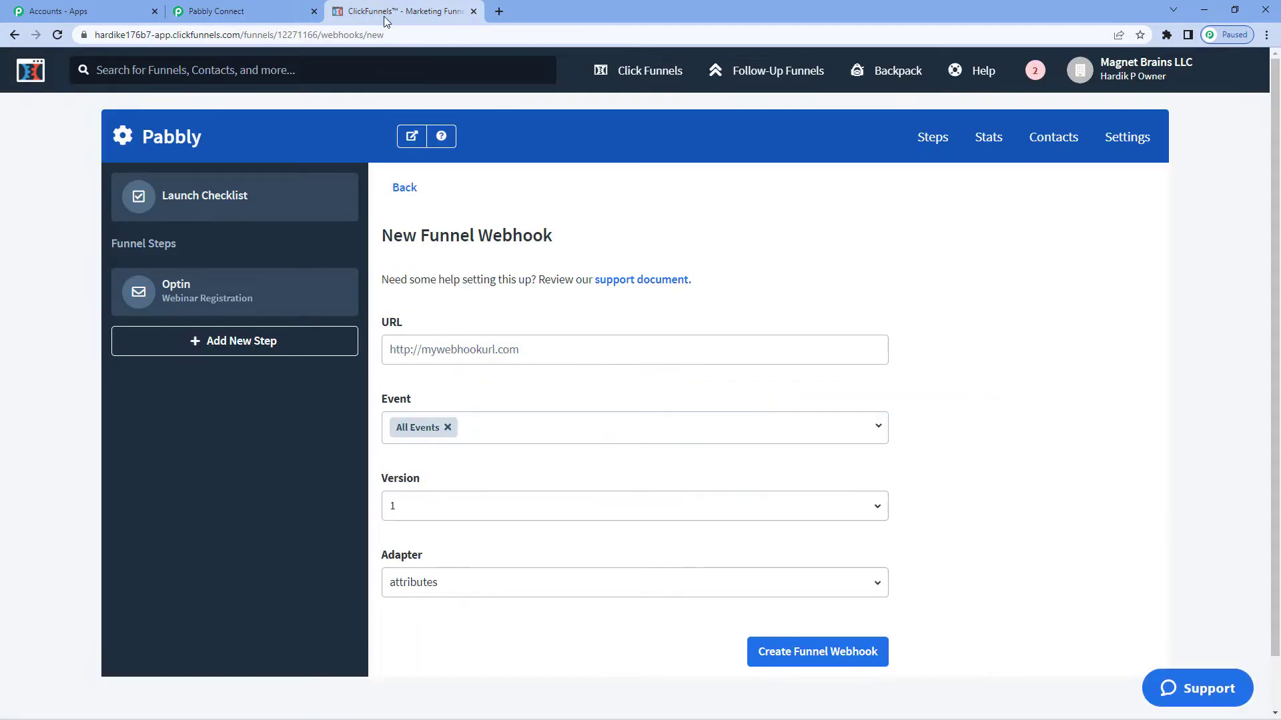
{"action": "left_click", "coordinate": [437, 343]}
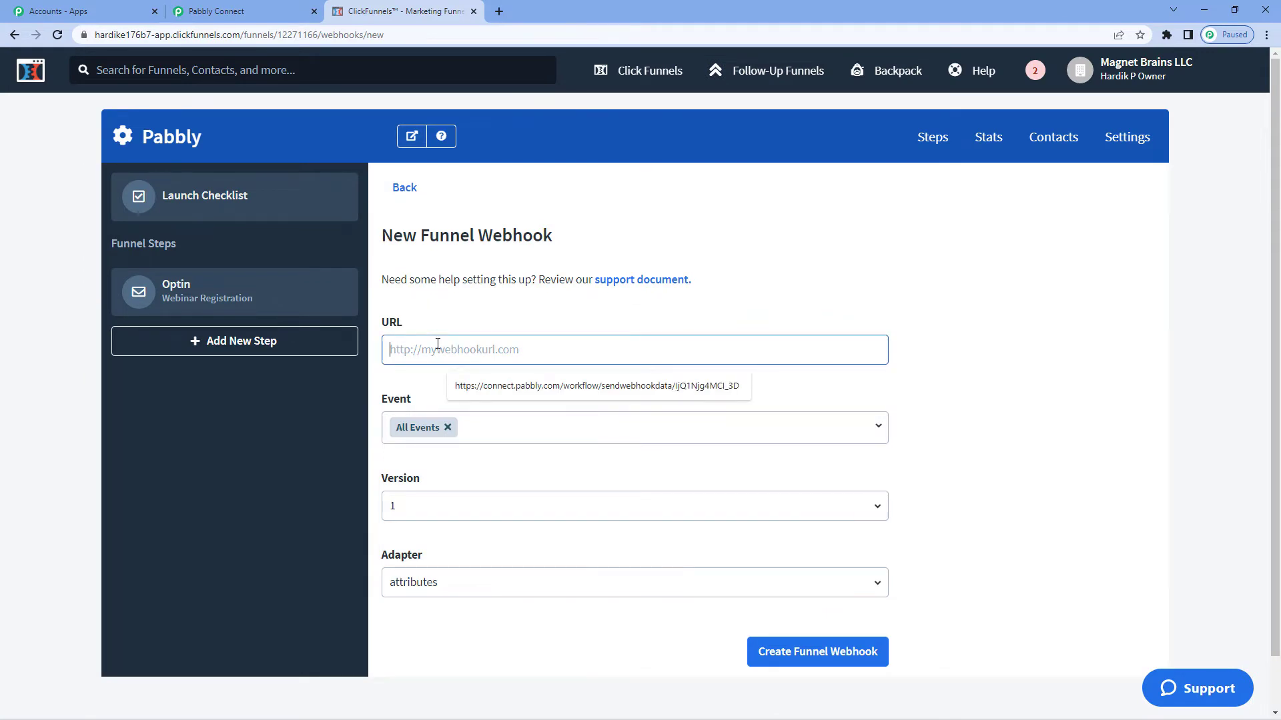
{"action": "key", "text": "ctrl+v"}
Limit the webhook's event to contact_created
{"action": "left_click", "coordinate": [240, 11]}
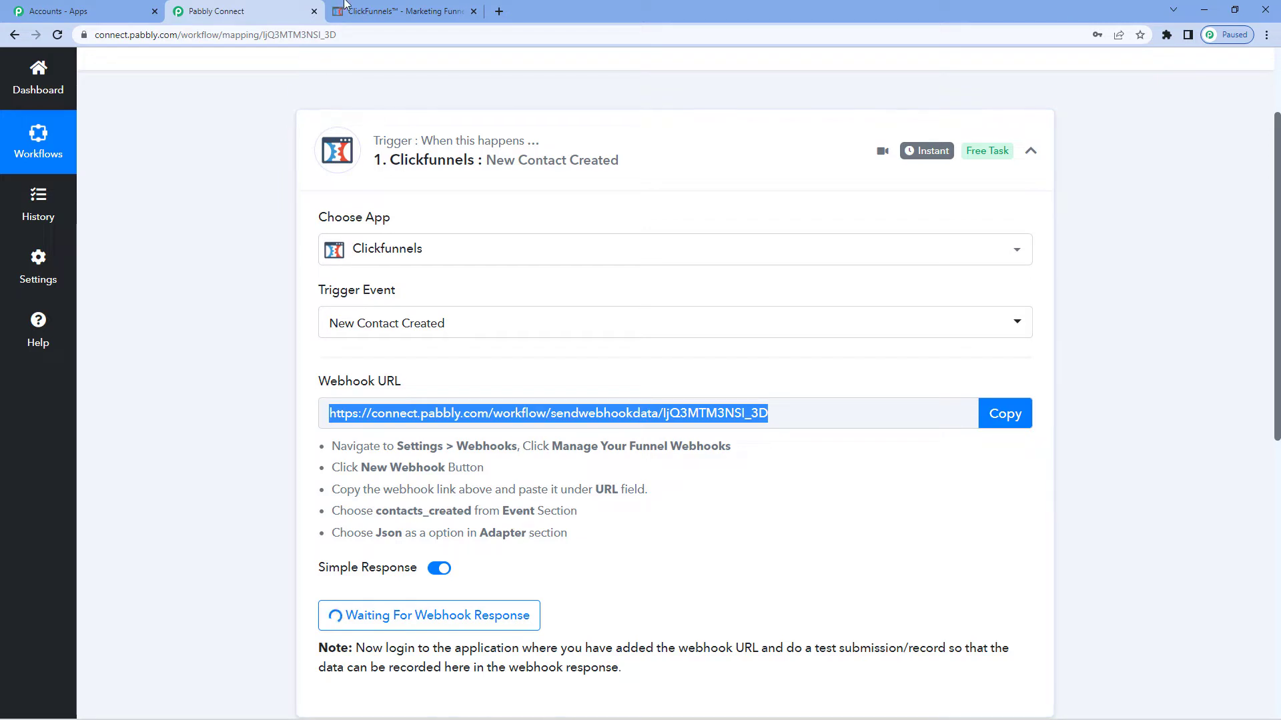
{"action": "left_click", "coordinate": [400, 11]}
{"action": "left_click", "coordinate": [447, 428]}
{"action": "left_click", "coordinate": [470, 429]}
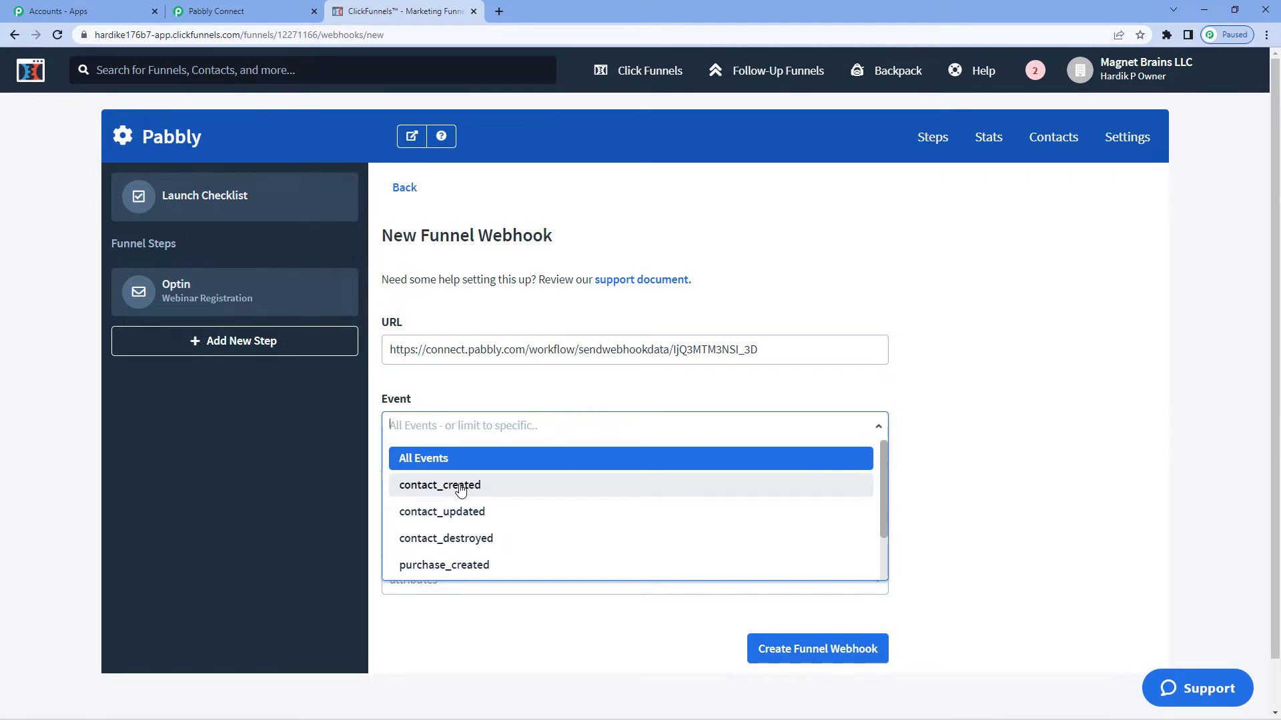
{"action": "left_click", "coordinate": [460, 486]}
{"action": "left_click", "coordinate": [502, 389]}
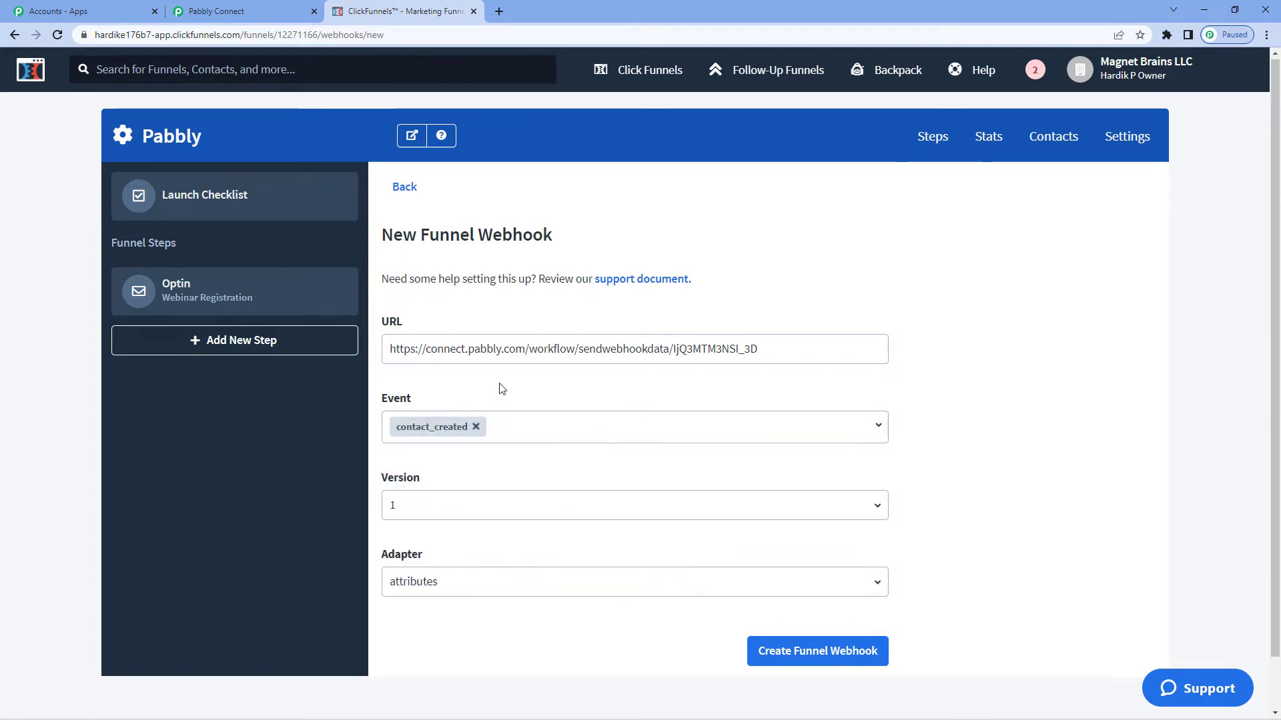
Set the adapter to json and create the funnel webhook
{"action": "scroll", "coordinate": [502, 389], "scroll_direction": "down", "scroll_amount": 1}
{"action": "left_click", "coordinate": [445, 526]}
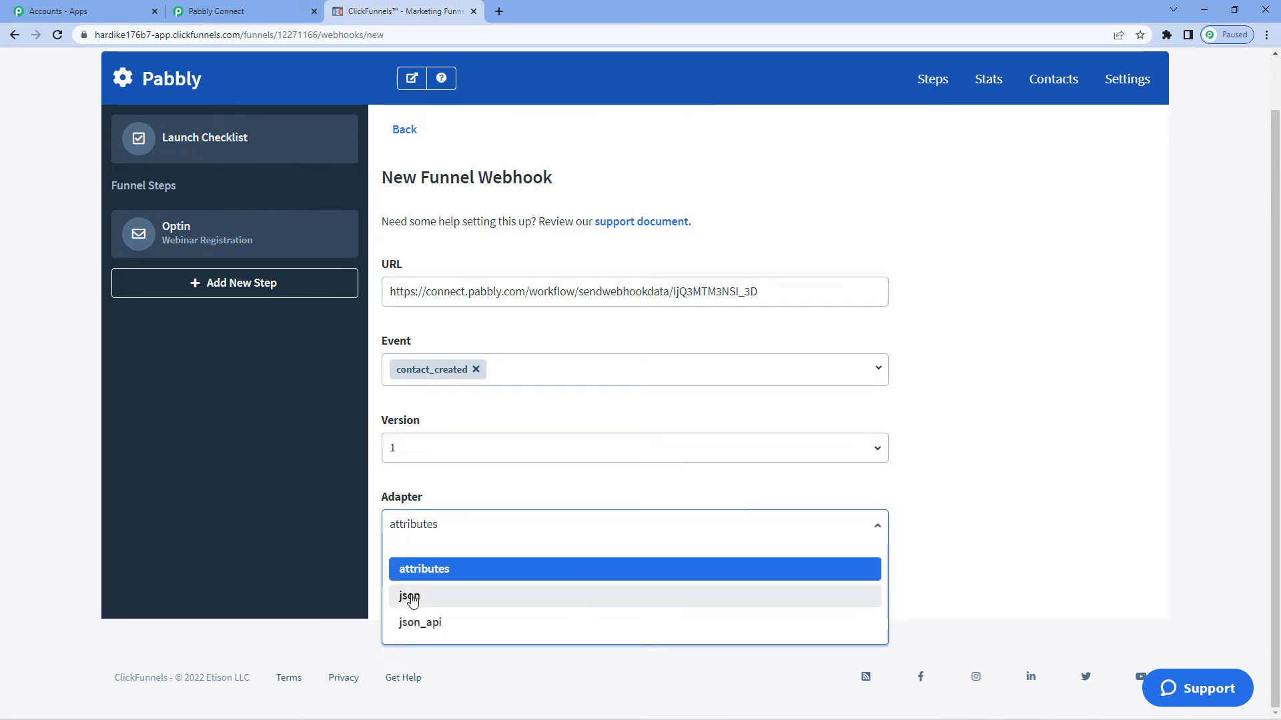
{"action": "left_click", "coordinate": [412, 599]}
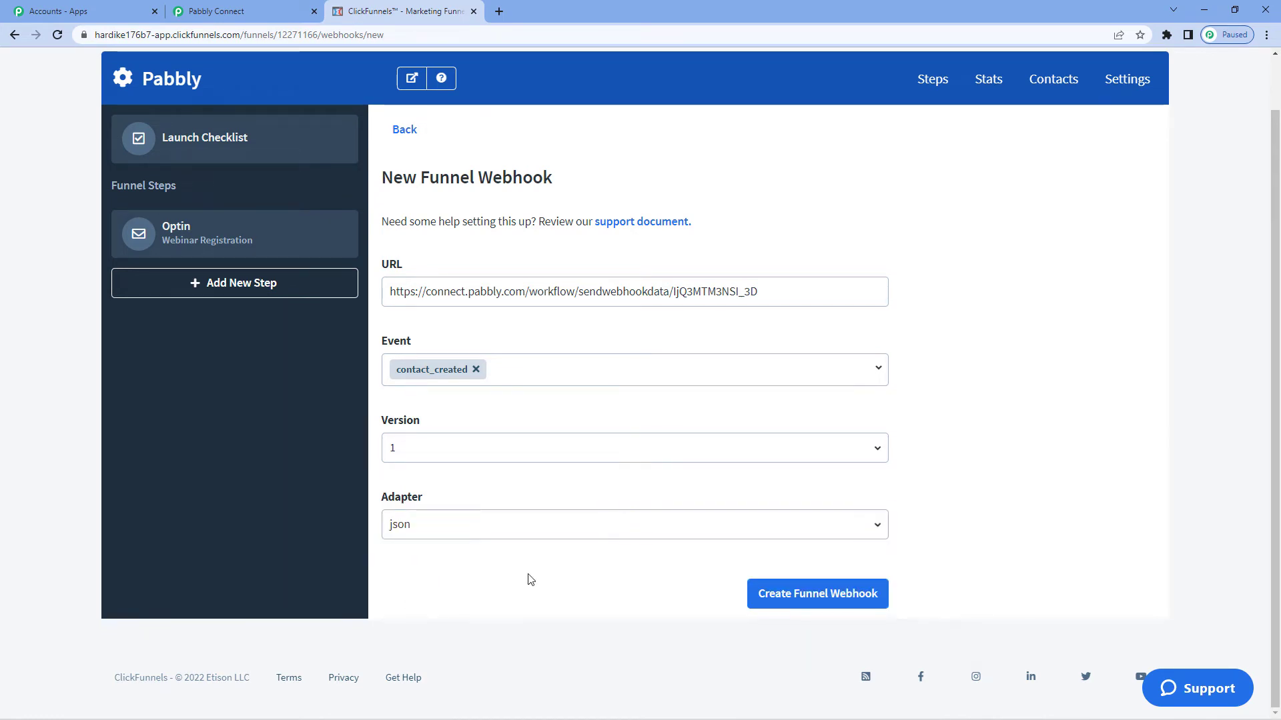
{"action": "left_click", "coordinate": [779, 595]}
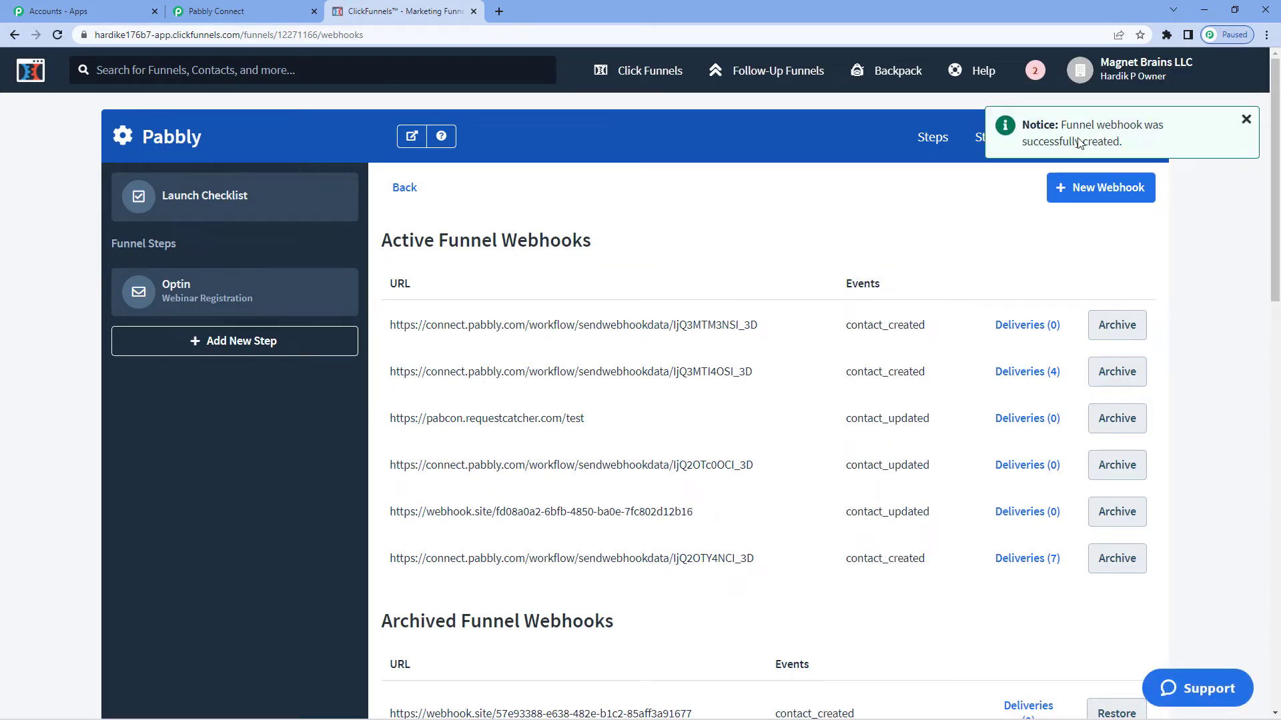
Switch back to the Pabbly Connect workflow tab
{"action": "left_click", "coordinate": [287, 7]}
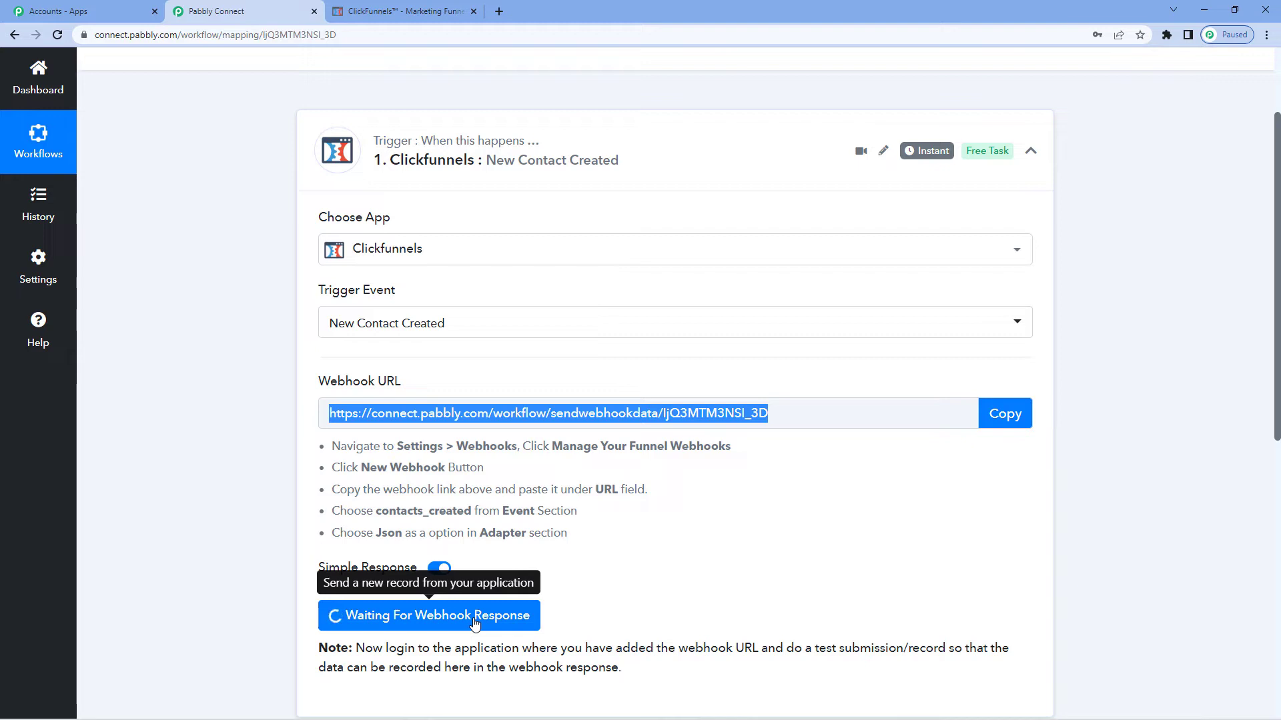
Open the funnel's optin page in a new tab and submit the signup form with the demo contact details
{"action": "left_click", "coordinate": [427, 8]}
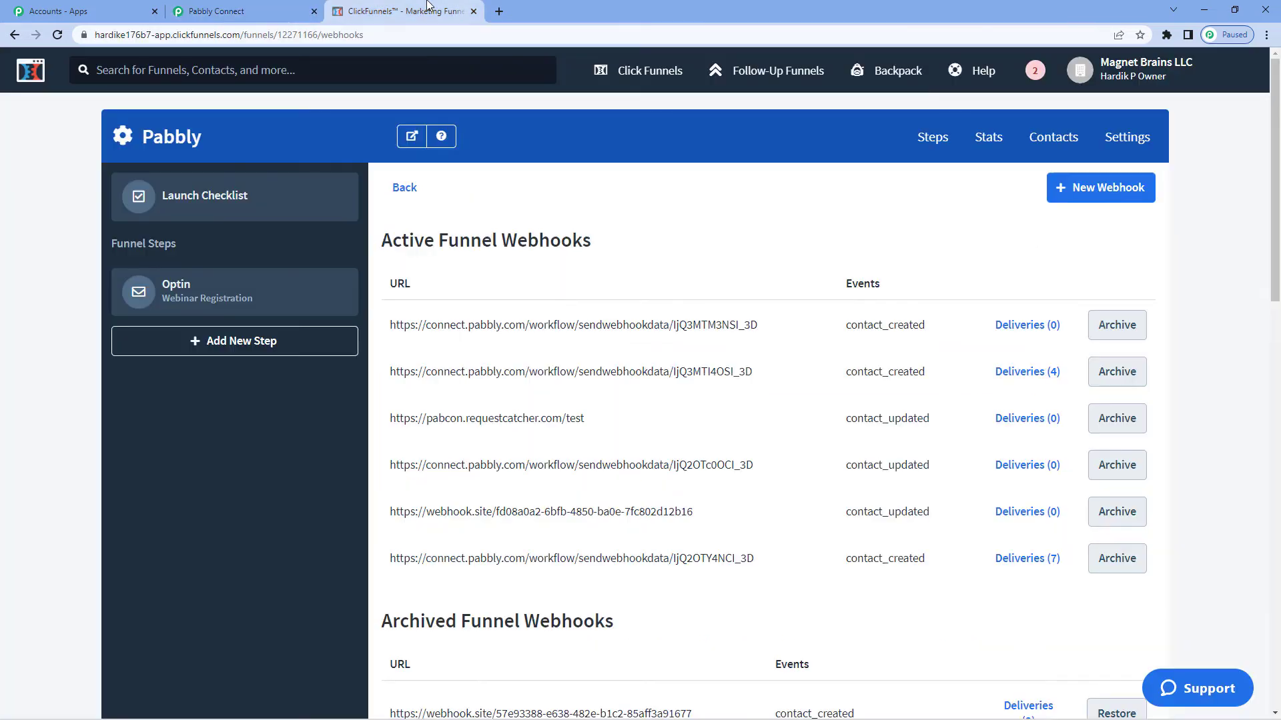
{"action": "right_click", "coordinate": [411, 137]}
{"action": "left_click", "coordinate": [434, 145]}
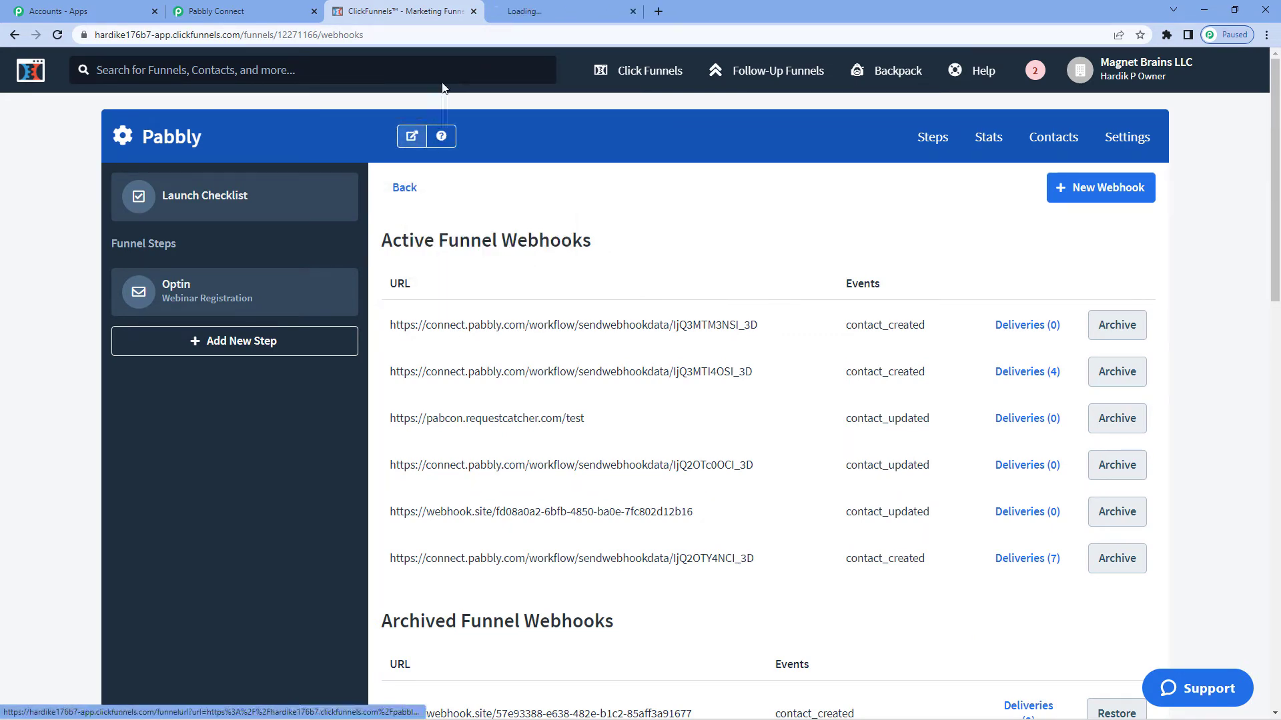
{"action": "left_click", "coordinate": [533, 8]}
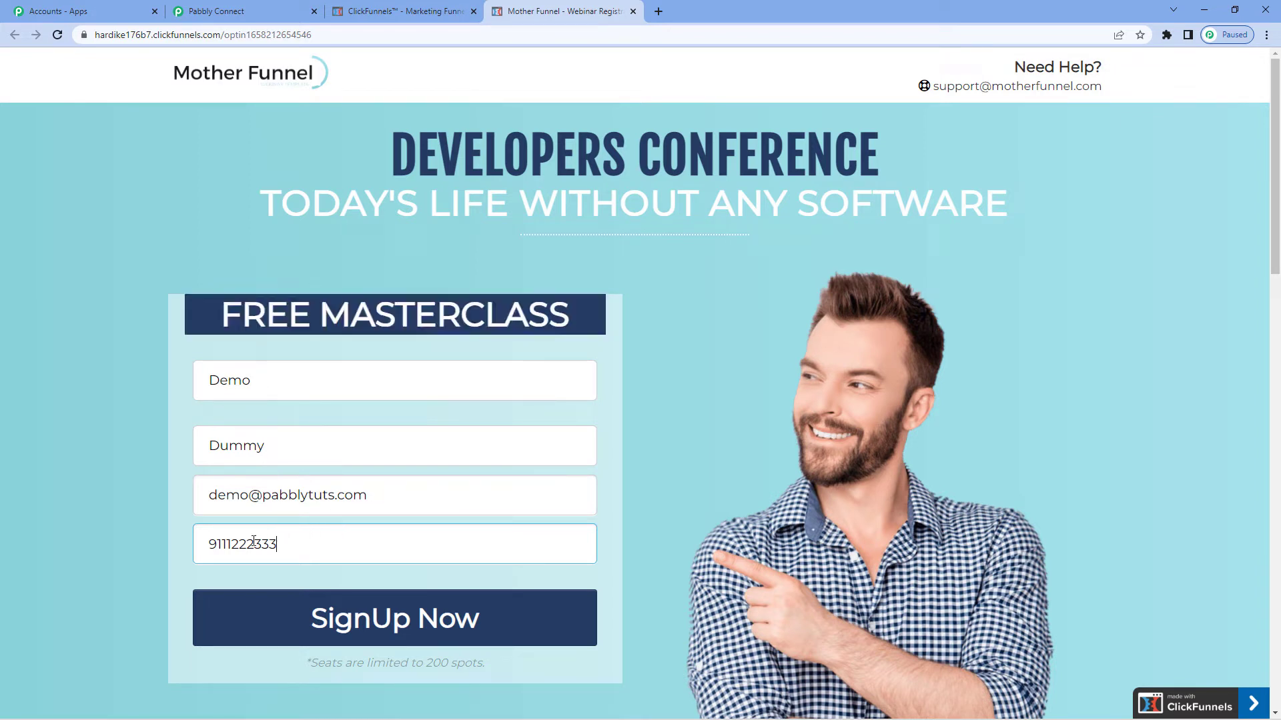
{"action": "left_click", "coordinate": [366, 610]}
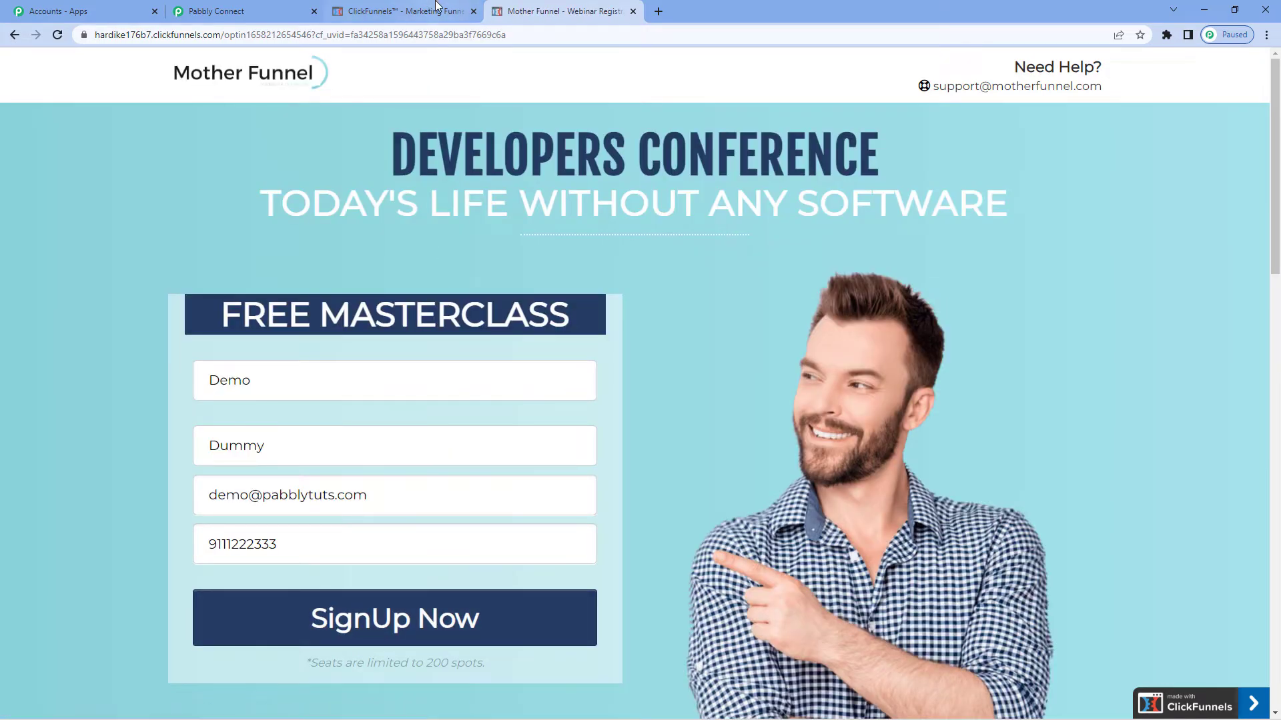
Return to the workflow and examine the webhook response fields captured for the test contact
{"action": "left_click", "coordinate": [280, 11]}
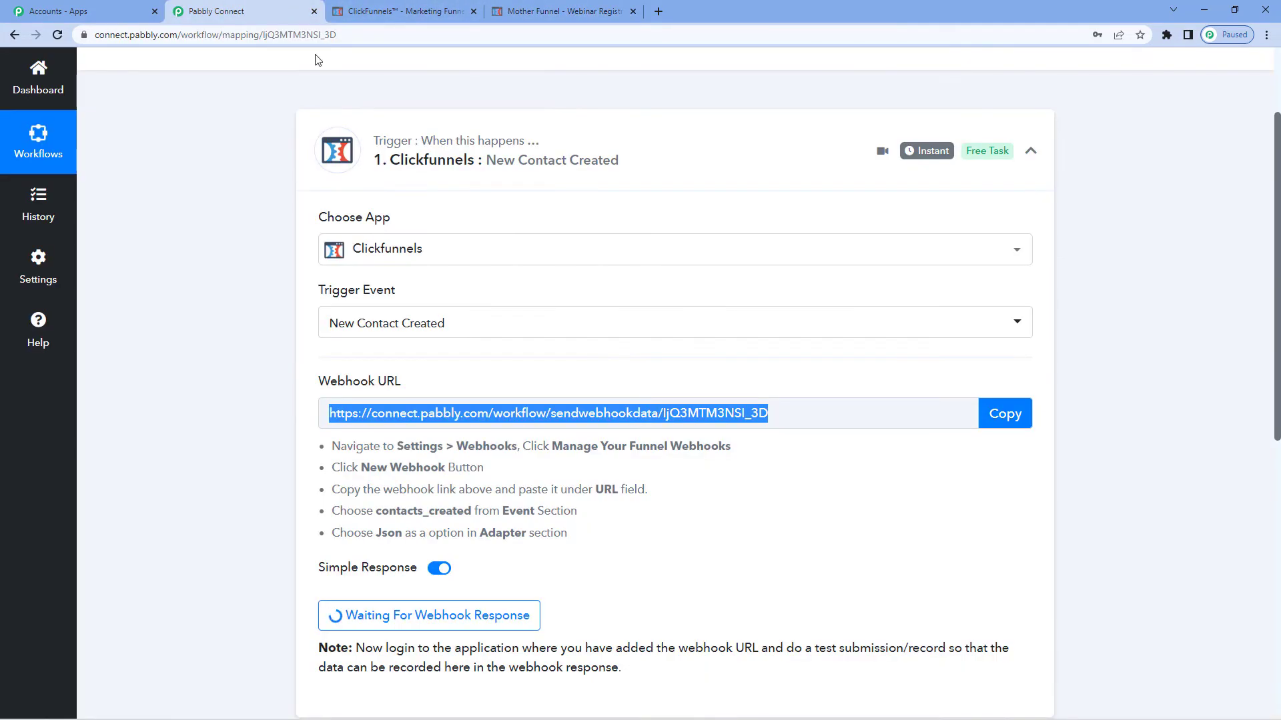
{"action": "scroll", "coordinate": [545, 428], "scroll_direction": "down", "scroll_amount": 1}
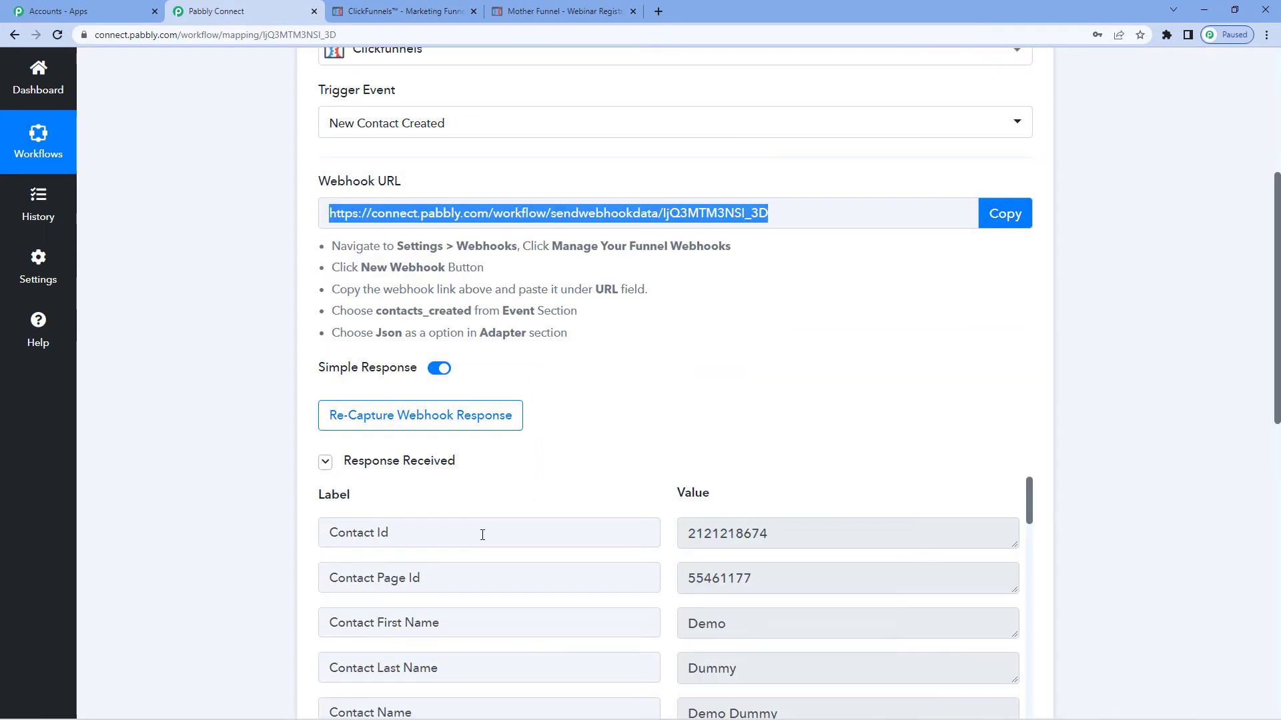
{"action": "scroll", "coordinate": [608, 461], "scroll_direction": "down", "scroll_amount": 2}
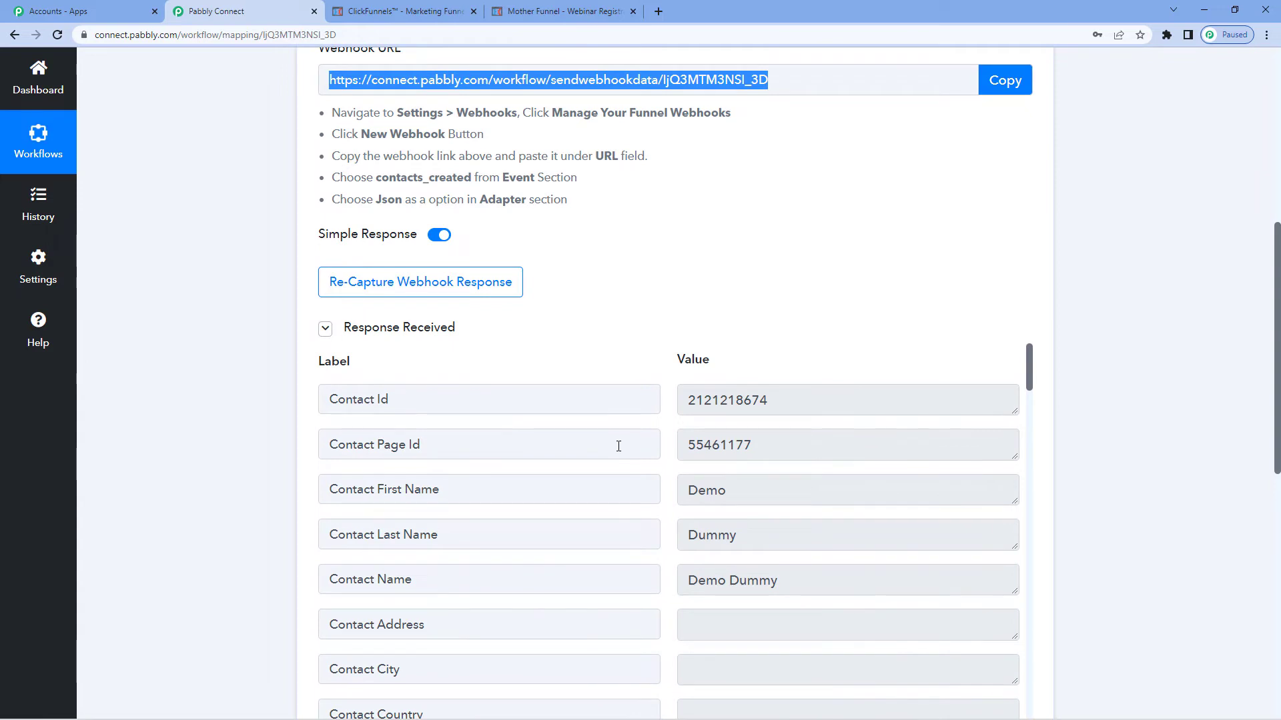
{"action": "scroll", "coordinate": [619, 445], "scroll_direction": "down", "scroll_amount": 2}
{"action": "scroll", "coordinate": [512, 446], "scroll_direction": "up", "scroll_amount": 1}
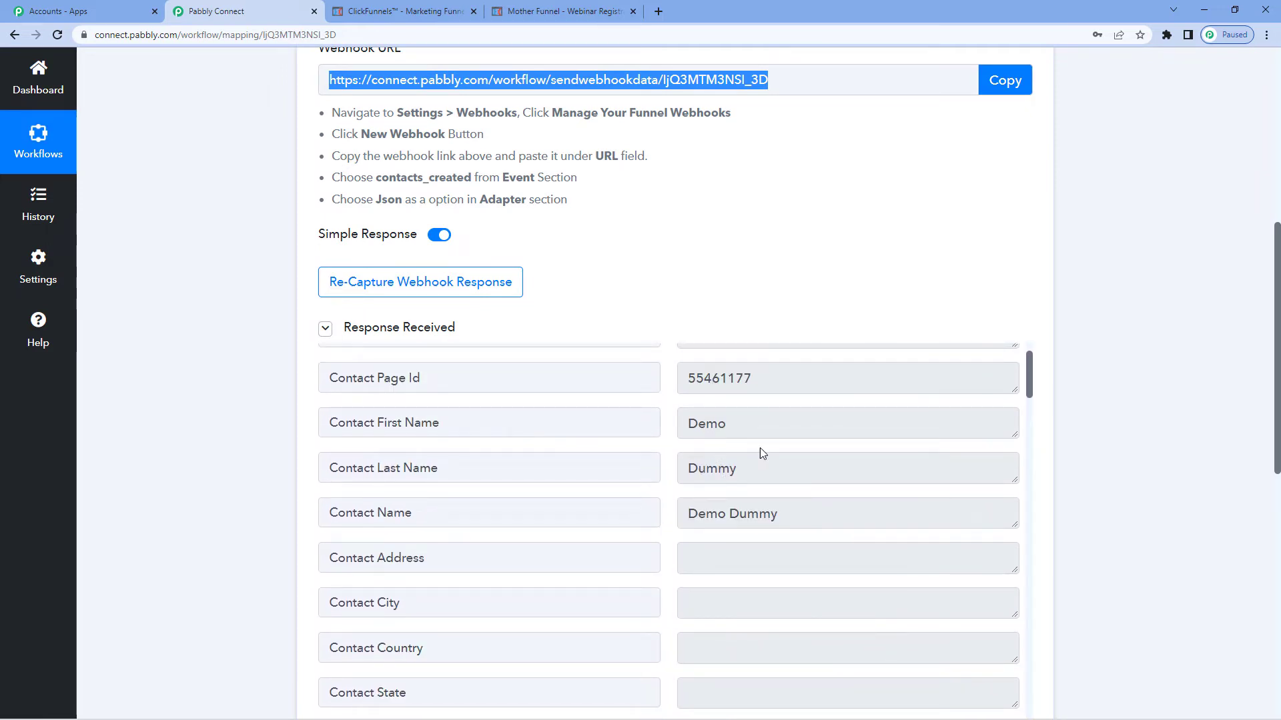
{"action": "scroll", "coordinate": [703, 284], "scroll_direction": "down", "scroll_amount": 2}
{"action": "scroll", "coordinate": [763, 413], "scroll_direction": "down", "scroll_amount": 4}
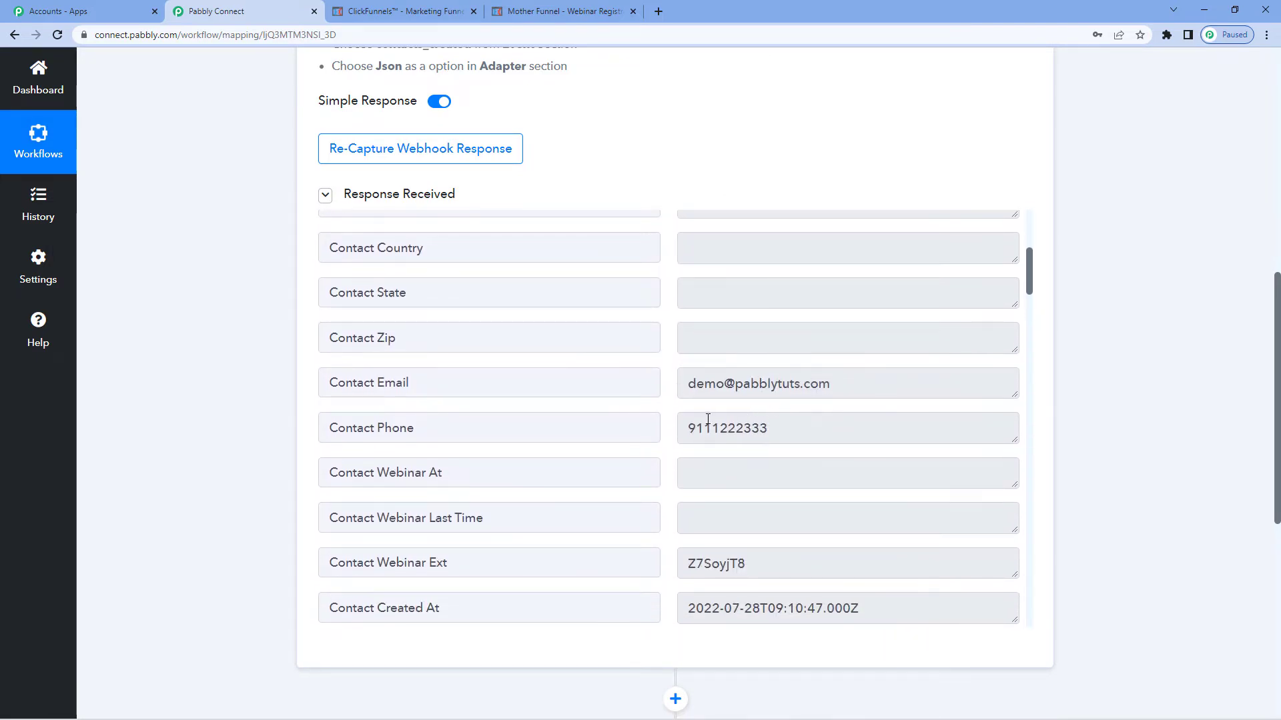
{"action": "scroll", "coordinate": [784, 418], "scroll_direction": "down", "scroll_amount": 2}
{"action": "scroll", "coordinate": [774, 414], "scroll_direction": "down", "scroll_amount": 3}
{"action": "scroll", "coordinate": [514, 423], "scroll_direction": "up", "scroll_amount": 10}
{"action": "scroll", "coordinate": [272, 320], "scroll_direction": "up", "scroll_amount": 6}
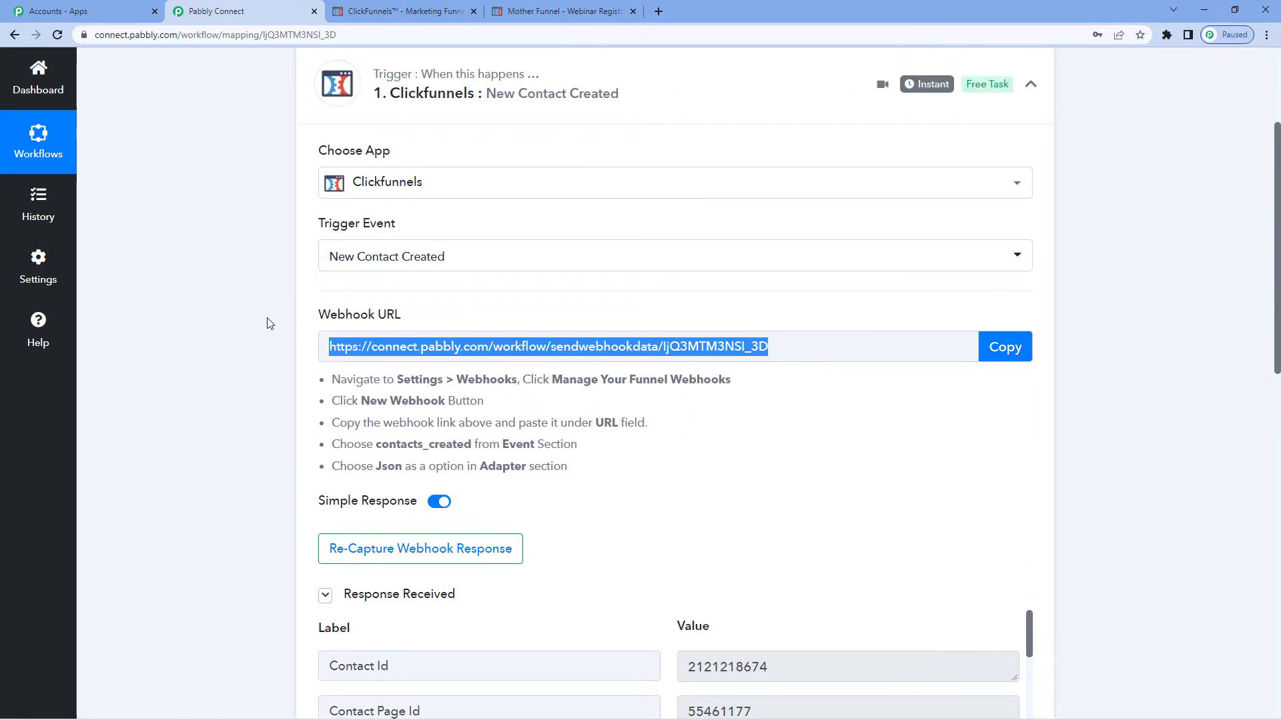
{"action": "scroll", "coordinate": [270, 324], "scroll_direction": "down", "scroll_amount": 10}
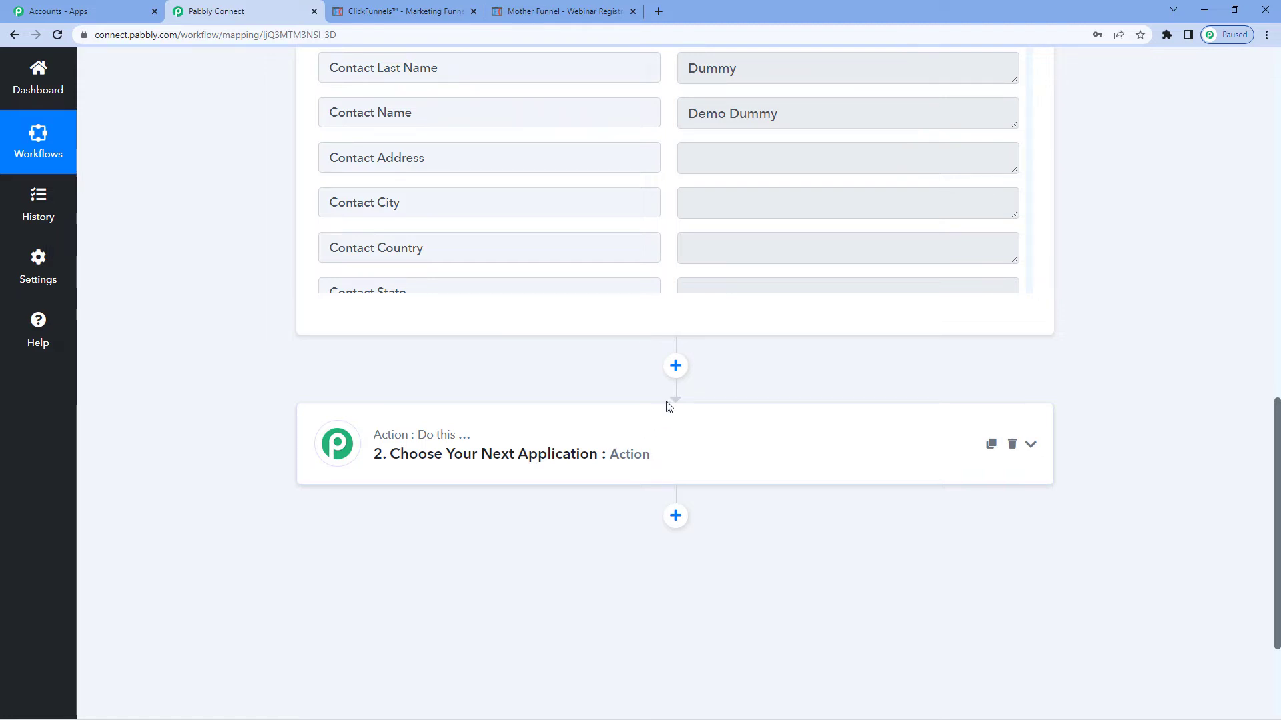
Insert a Filter by Pabbly step between the ClickFunnels trigger and the following action
{"action": "left_click", "coordinate": [676, 369]}
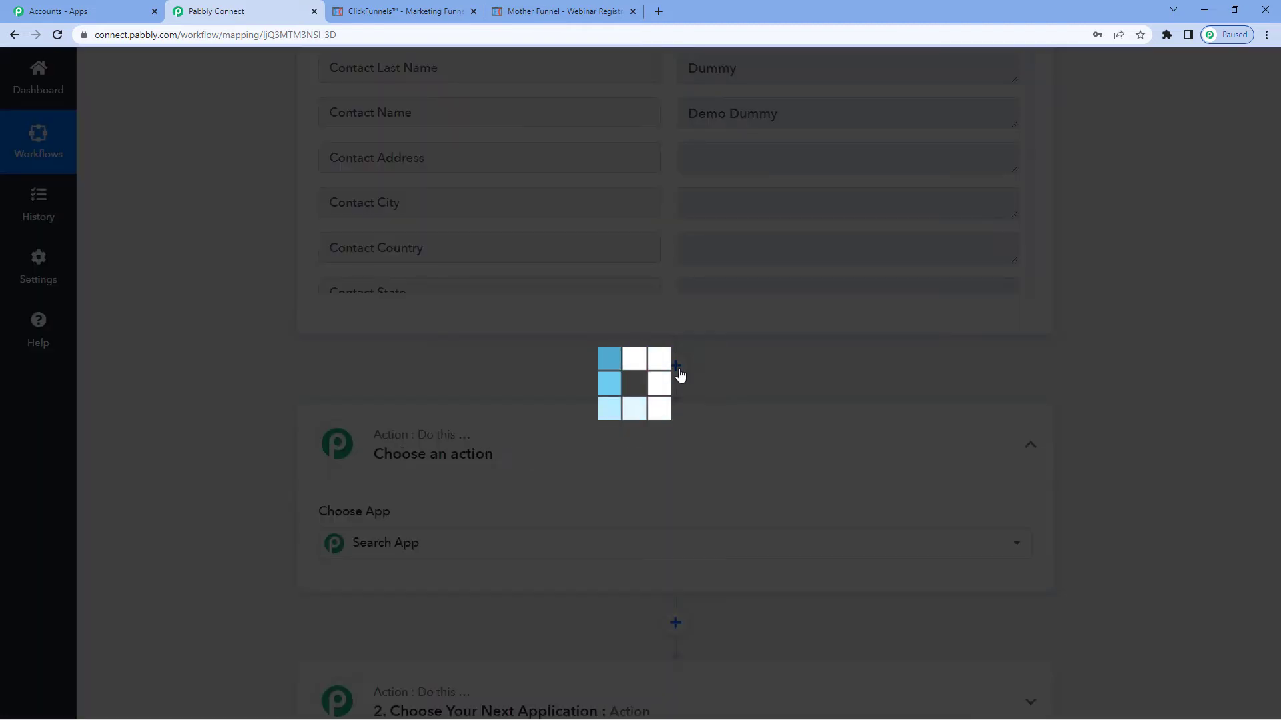
{"action": "type", "text": "filter"}
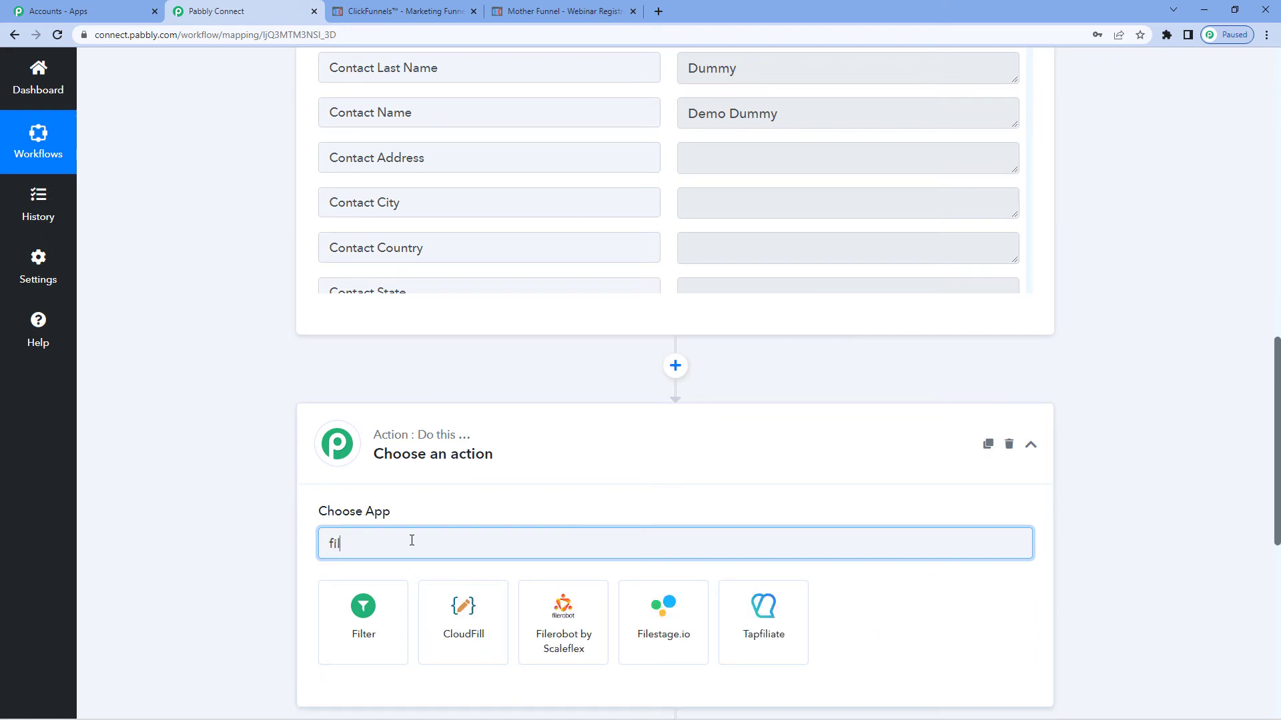
{"action": "left_click", "coordinate": [363, 608]}
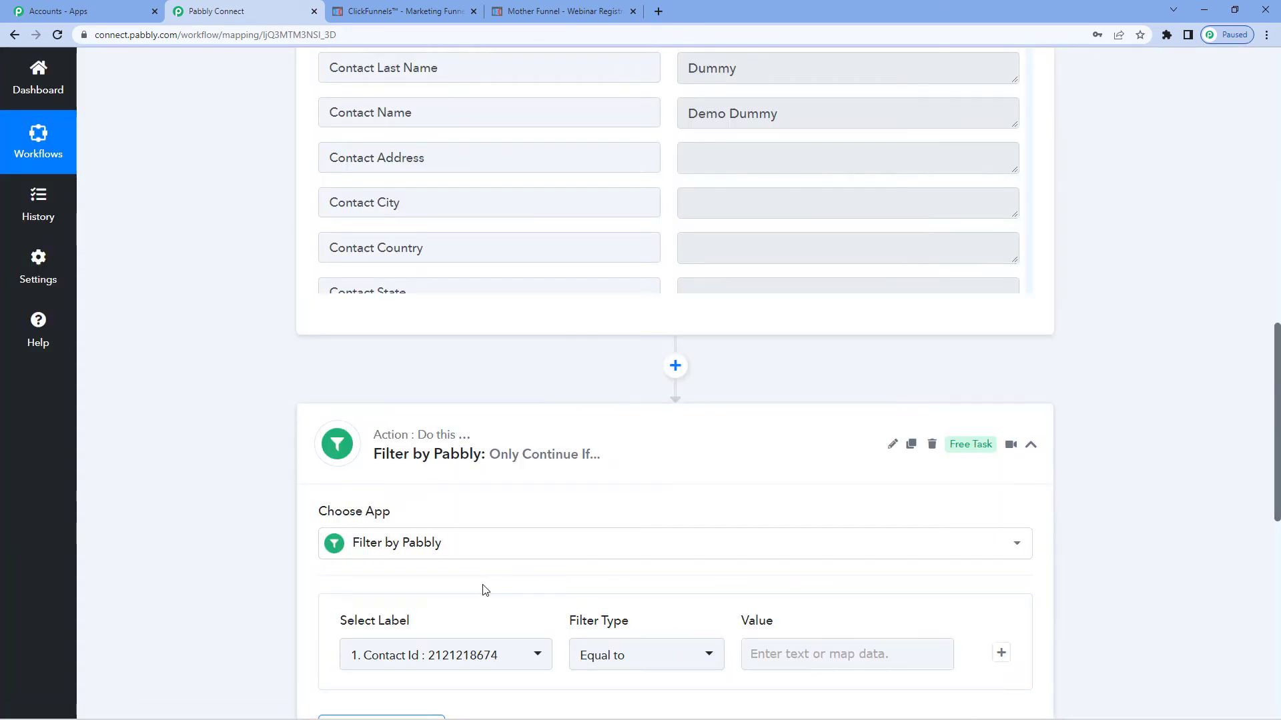
{"action": "scroll", "coordinate": [483, 590], "scroll_direction": "down", "scroll_amount": 1}
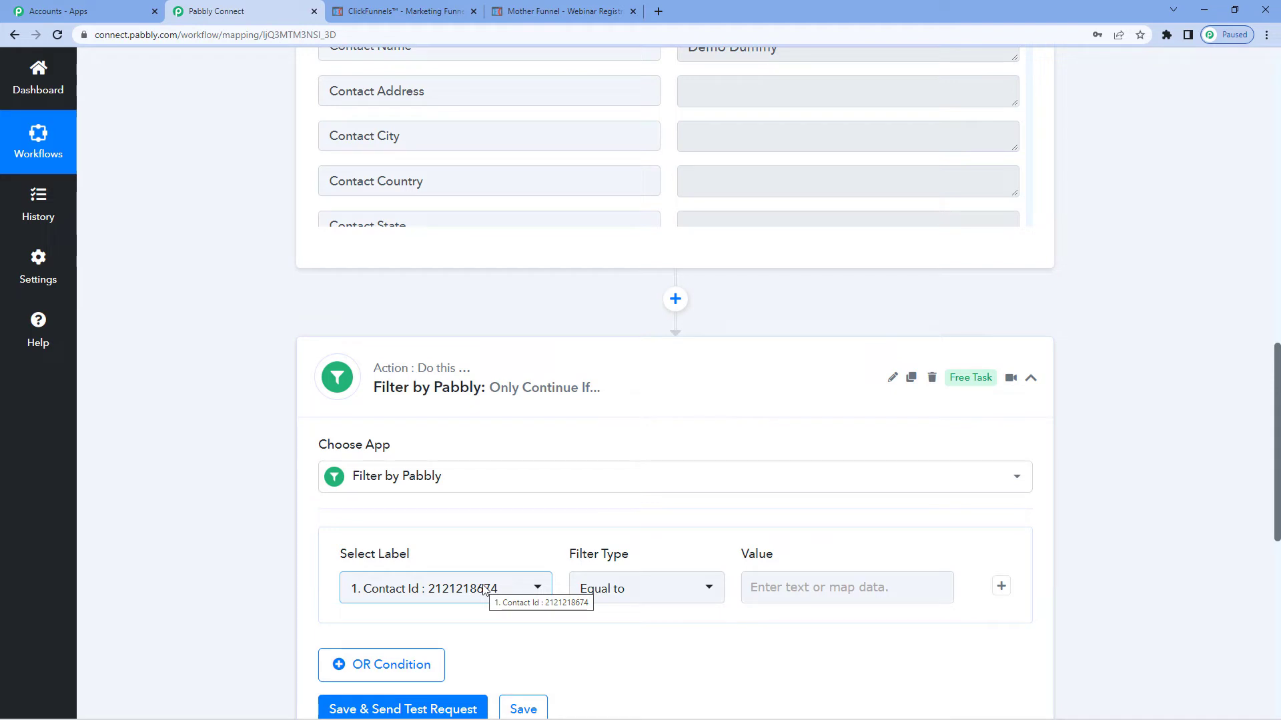
{"action": "scroll", "coordinate": [472, 554], "scroll_direction": "down", "scroll_amount": 2}
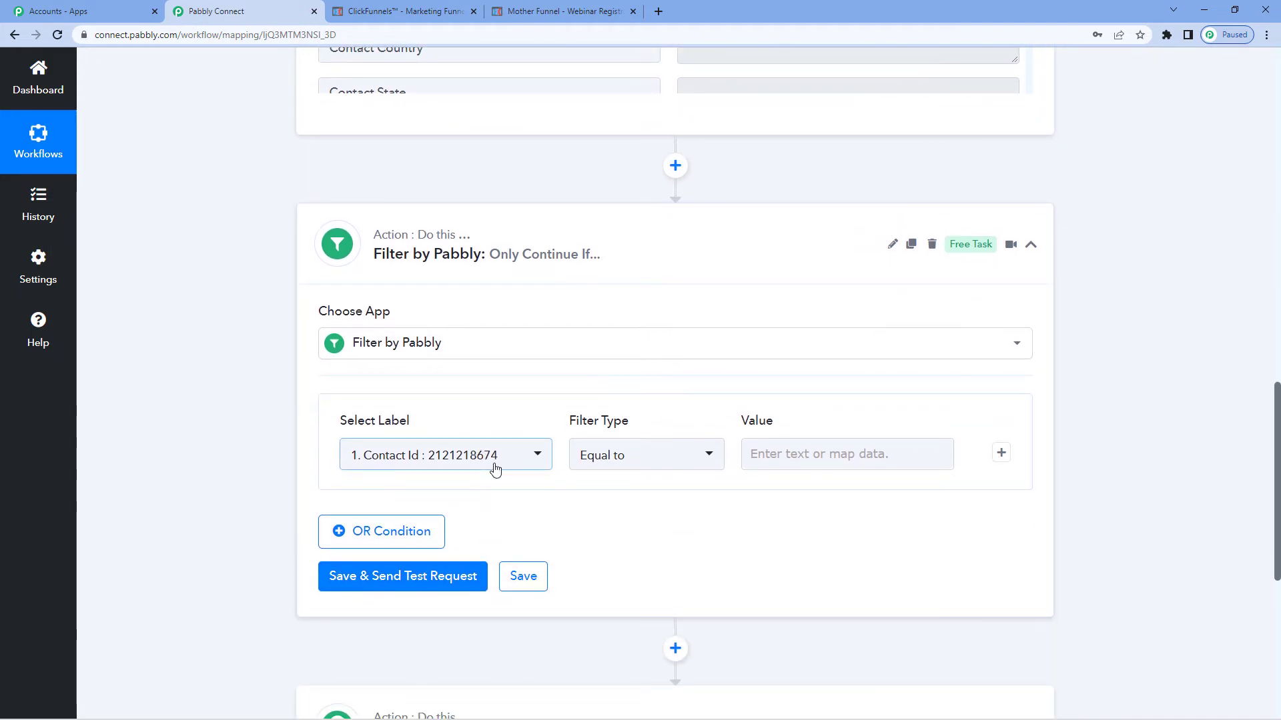
Set the filter condition's label to the trigger's Contact Page Id field
{"action": "scroll", "coordinate": [439, 176], "scroll_direction": "up", "scroll_amount": 1}
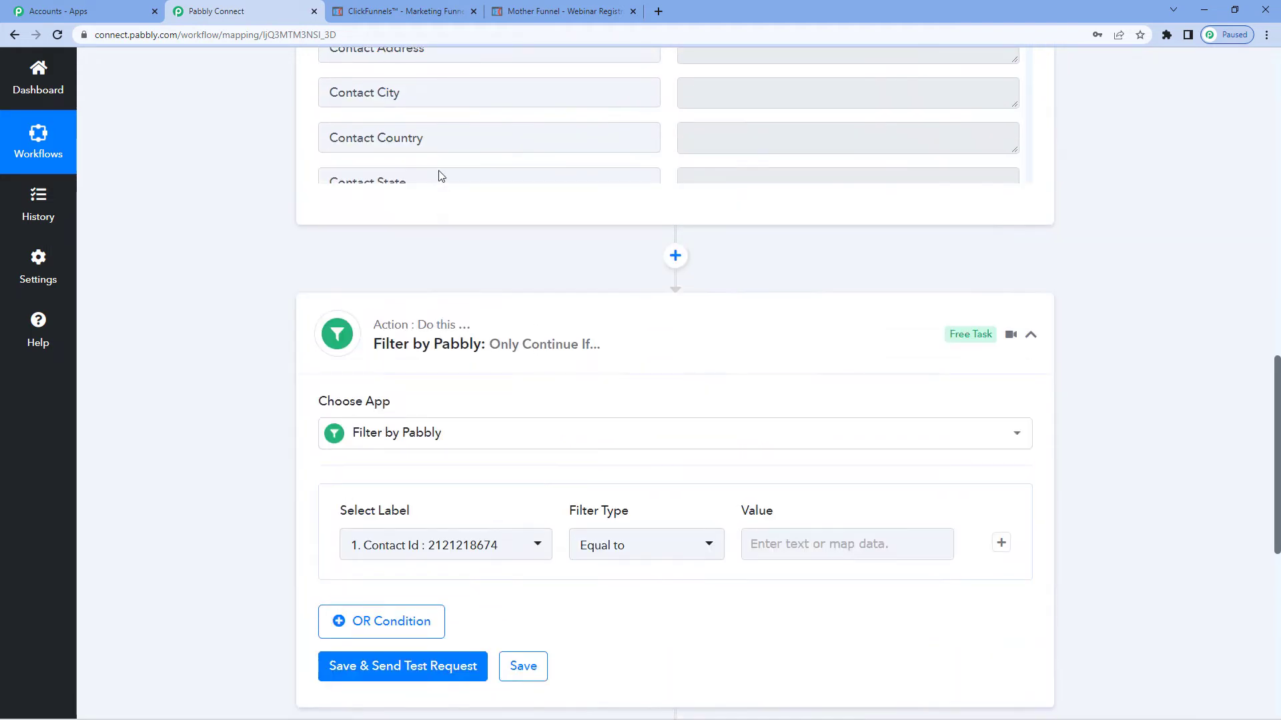
{"action": "scroll", "coordinate": [439, 175], "scroll_direction": "up", "scroll_amount": 10}
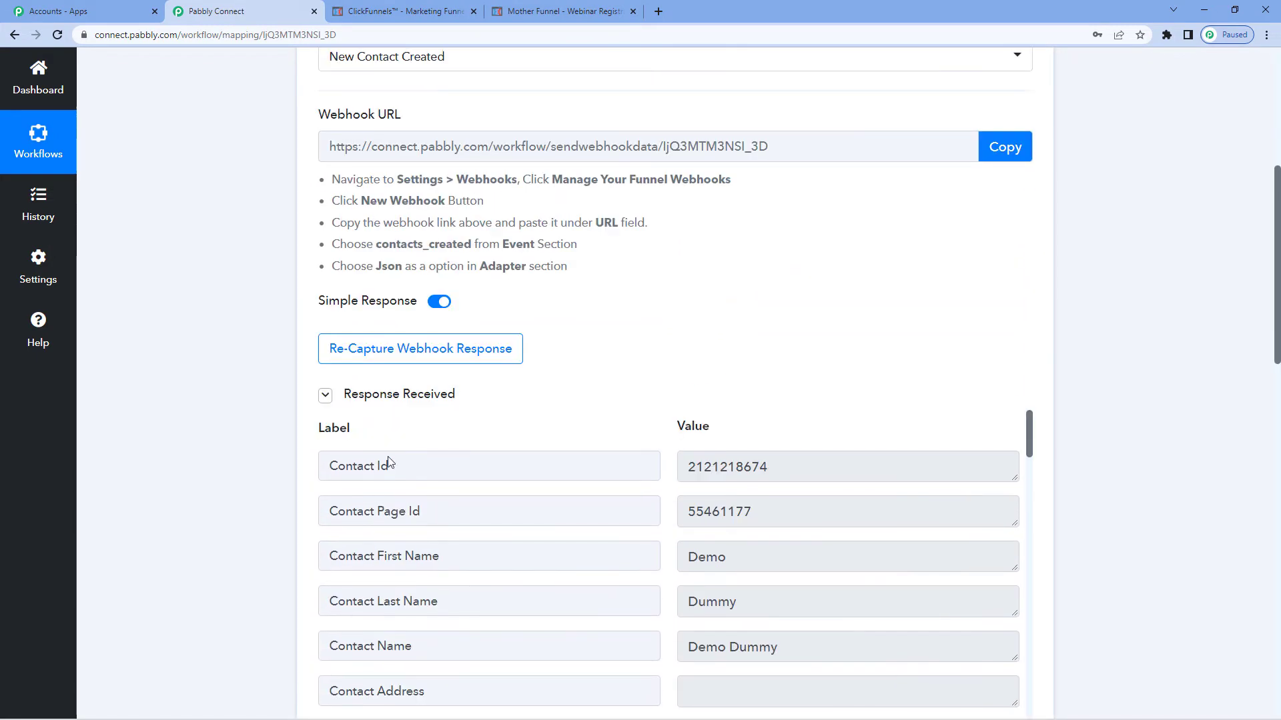
{"action": "left_click_drag", "start_coordinate": [334, 512], "coordinate": [425, 511]}
{"action": "left_click", "coordinate": [413, 511]}
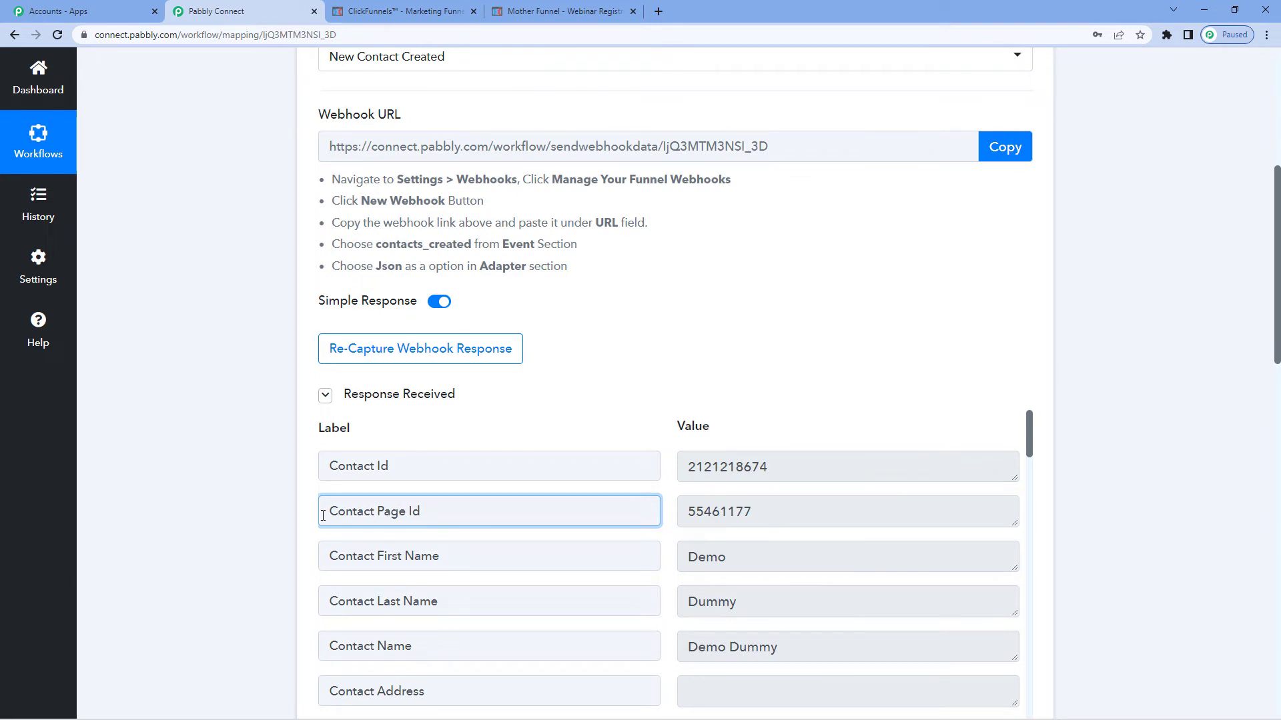
{"action": "left_click_drag", "start_coordinate": [323, 515], "coordinate": [431, 520]}
{"action": "left_click", "coordinate": [273, 525]}
{"action": "scroll", "coordinate": [274, 520], "scroll_direction": "down", "scroll_amount": 10}
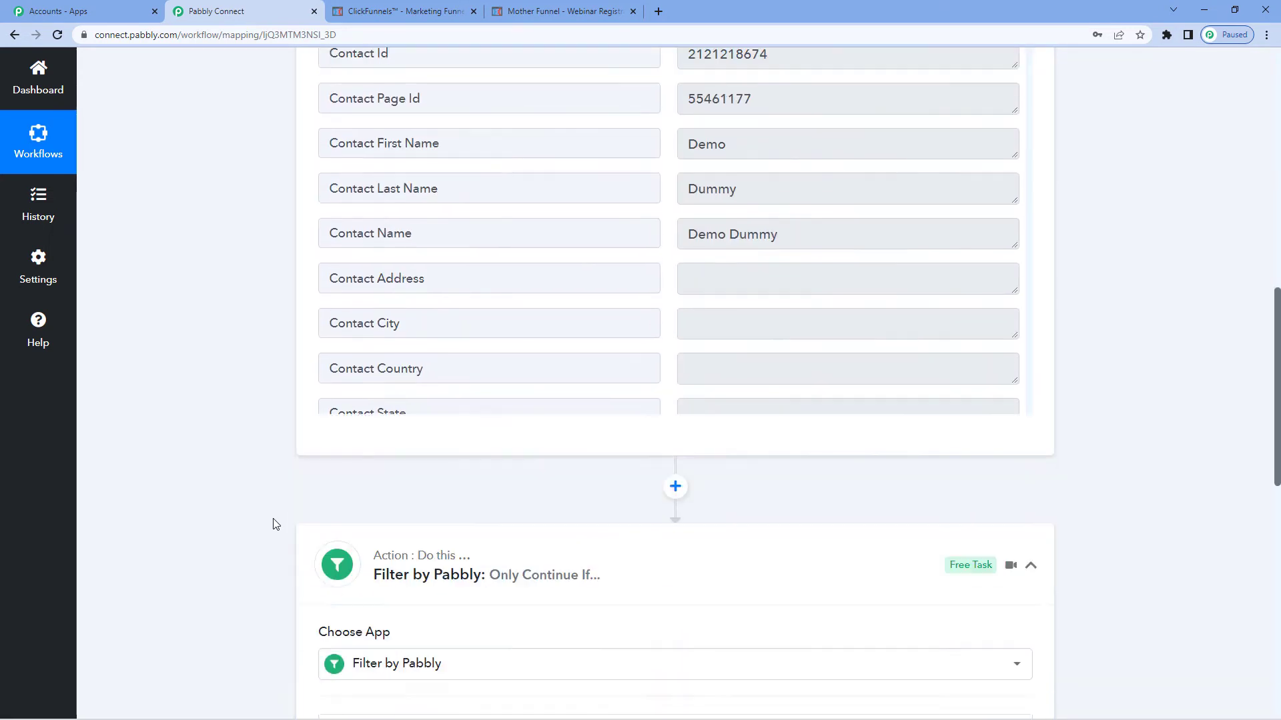
{"action": "left_click", "coordinate": [482, 467]}
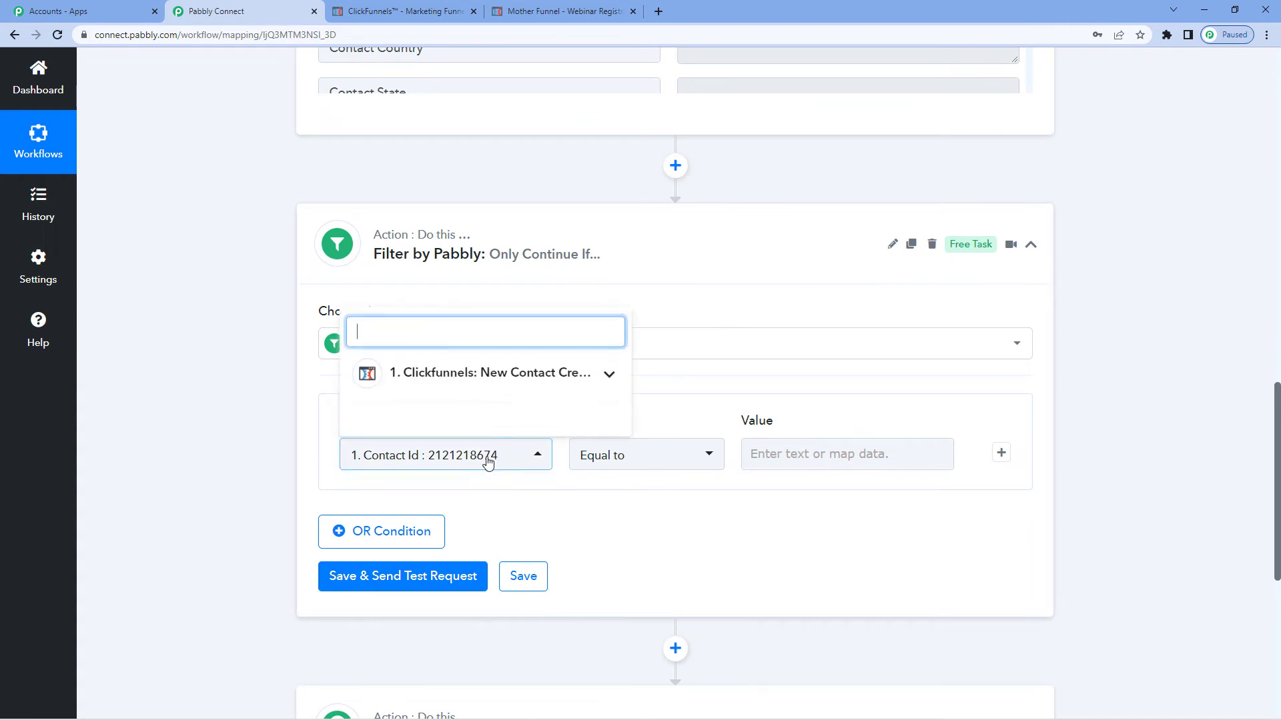
{"action": "left_click", "coordinate": [461, 381]}
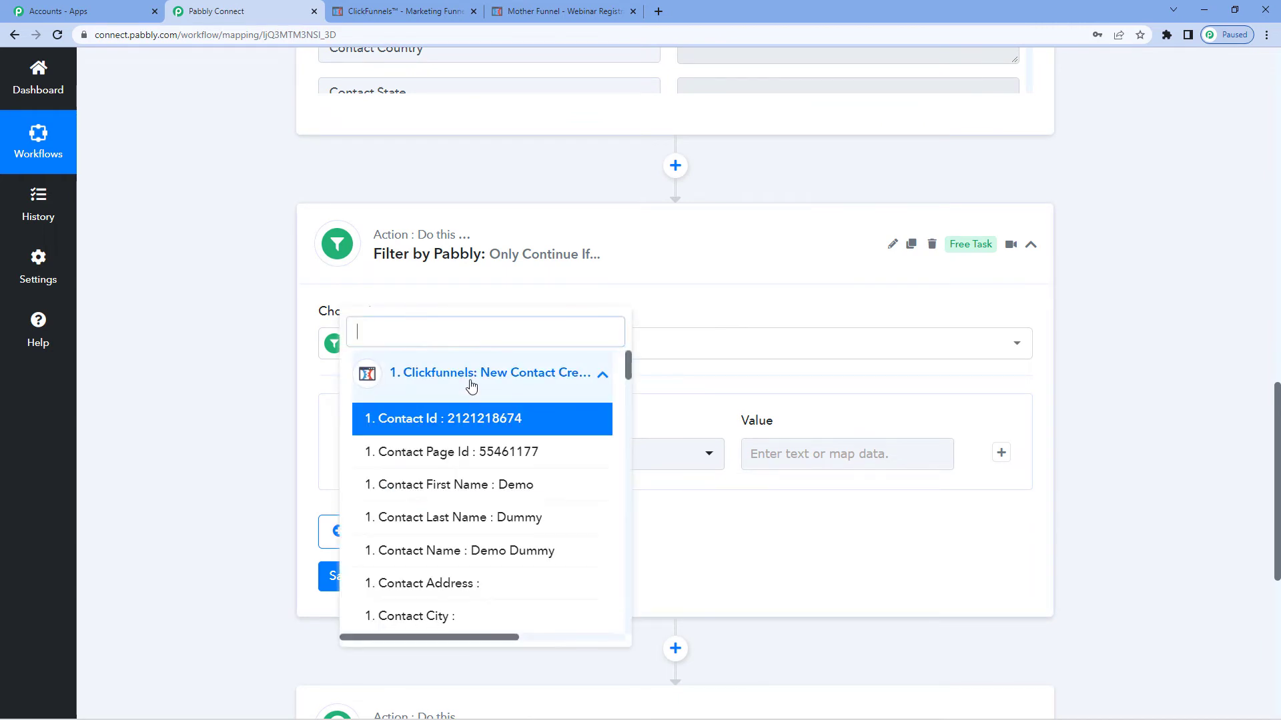
{"action": "left_click", "coordinate": [467, 452]}
Set the filter value to 55461177 with Equal to, then save and send a test request
{"action": "left_click", "coordinate": [787, 453]}
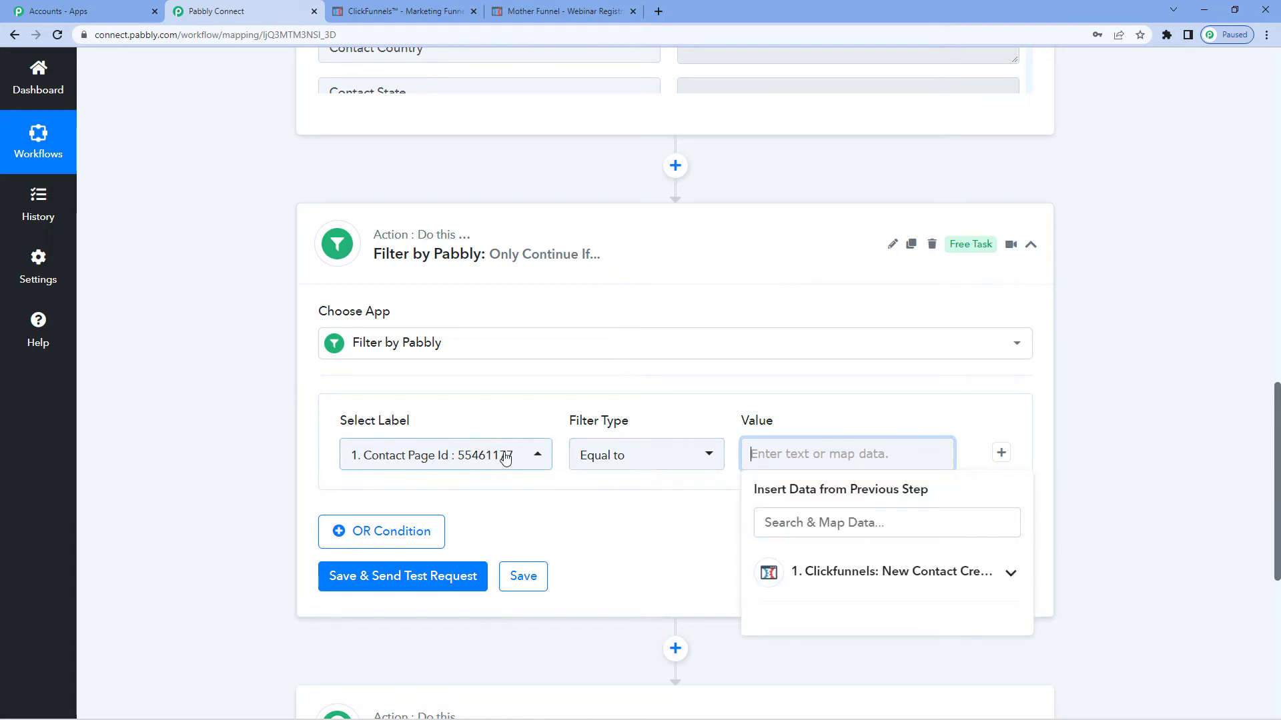
{"action": "type", "text": "554"}
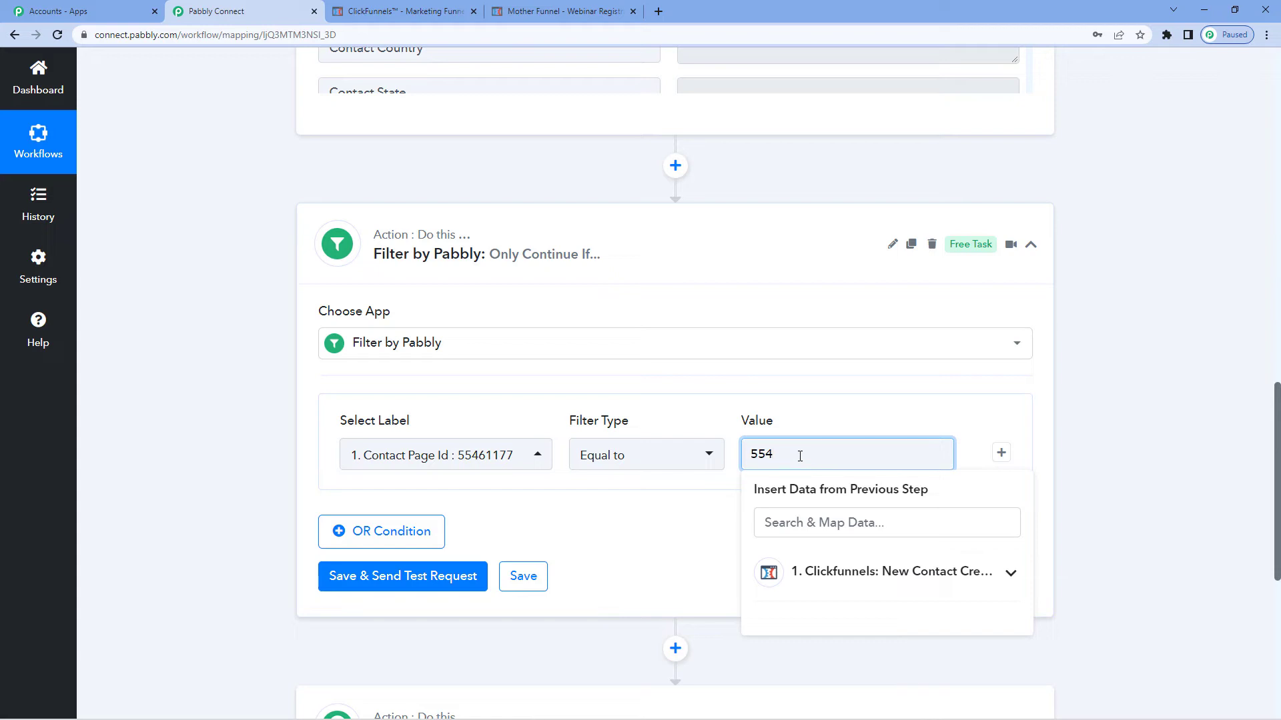
{"action": "type", "text": "61177"}
{"action": "left_click", "coordinate": [674, 519]}
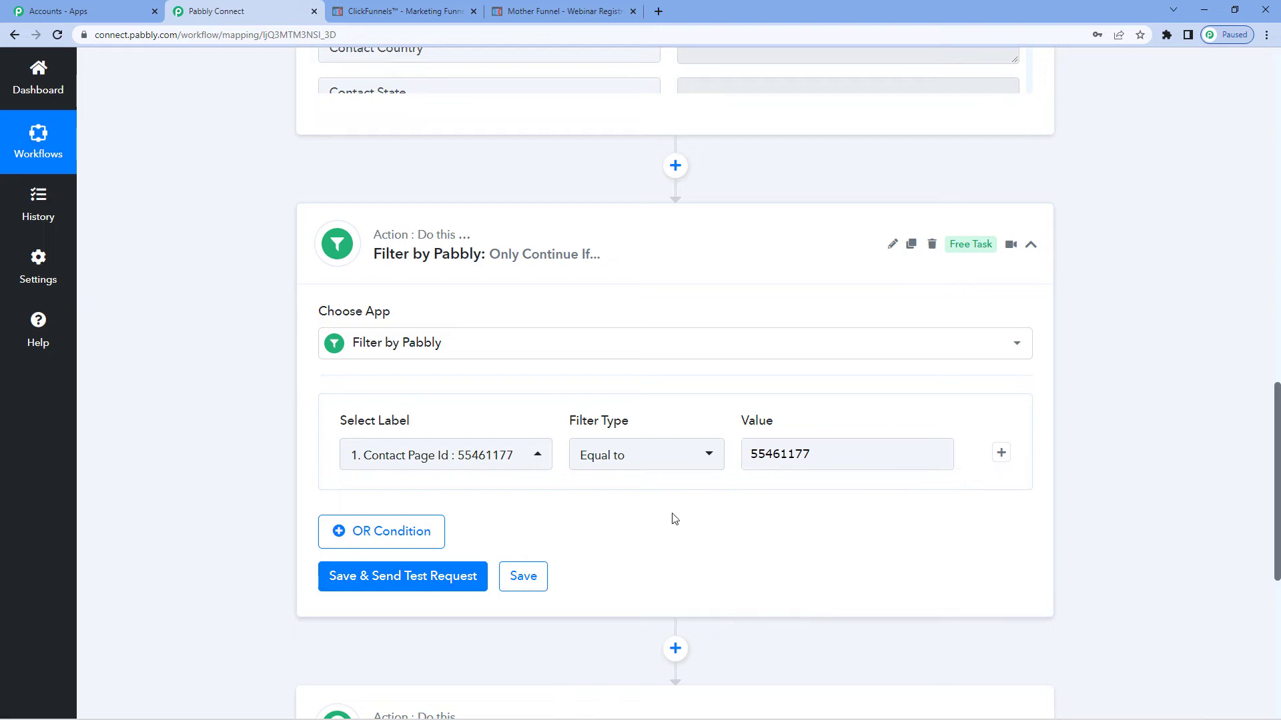
{"action": "left_click", "coordinate": [433, 577]}
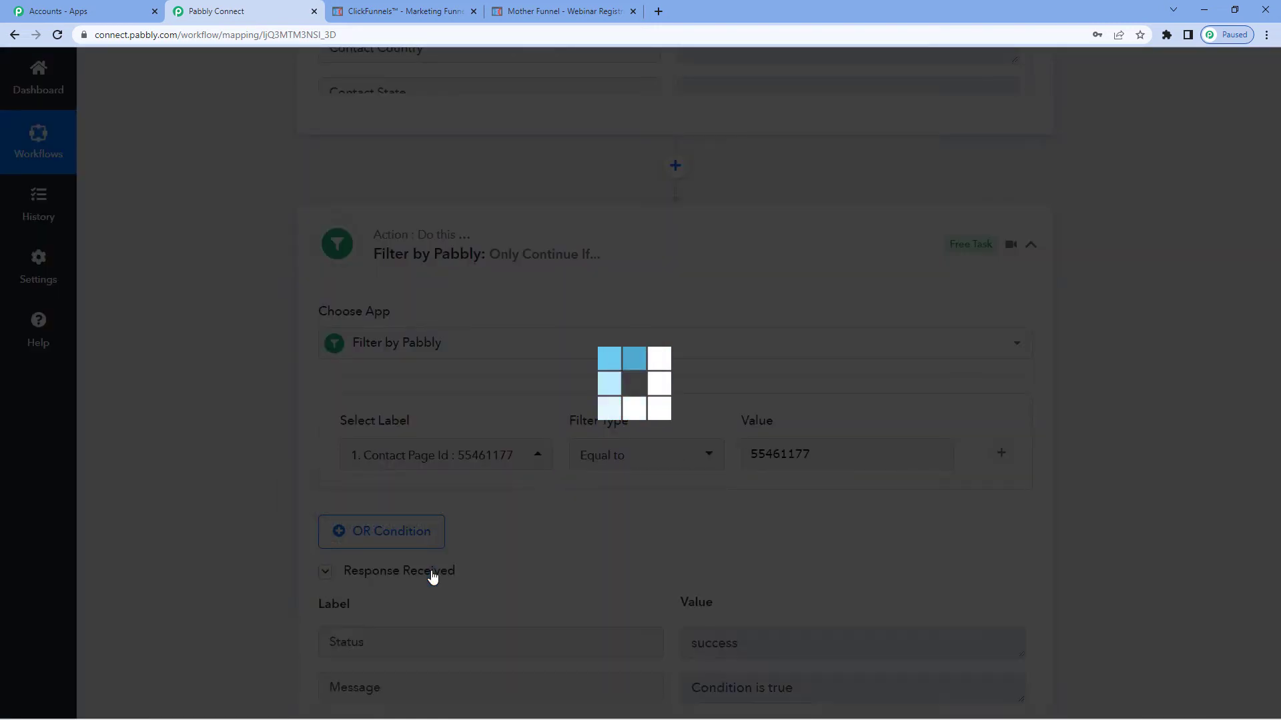
Choose Google Sheets as the app for the next action step
{"action": "scroll", "coordinate": [432, 577], "scroll_direction": "down", "scroll_amount": 2}
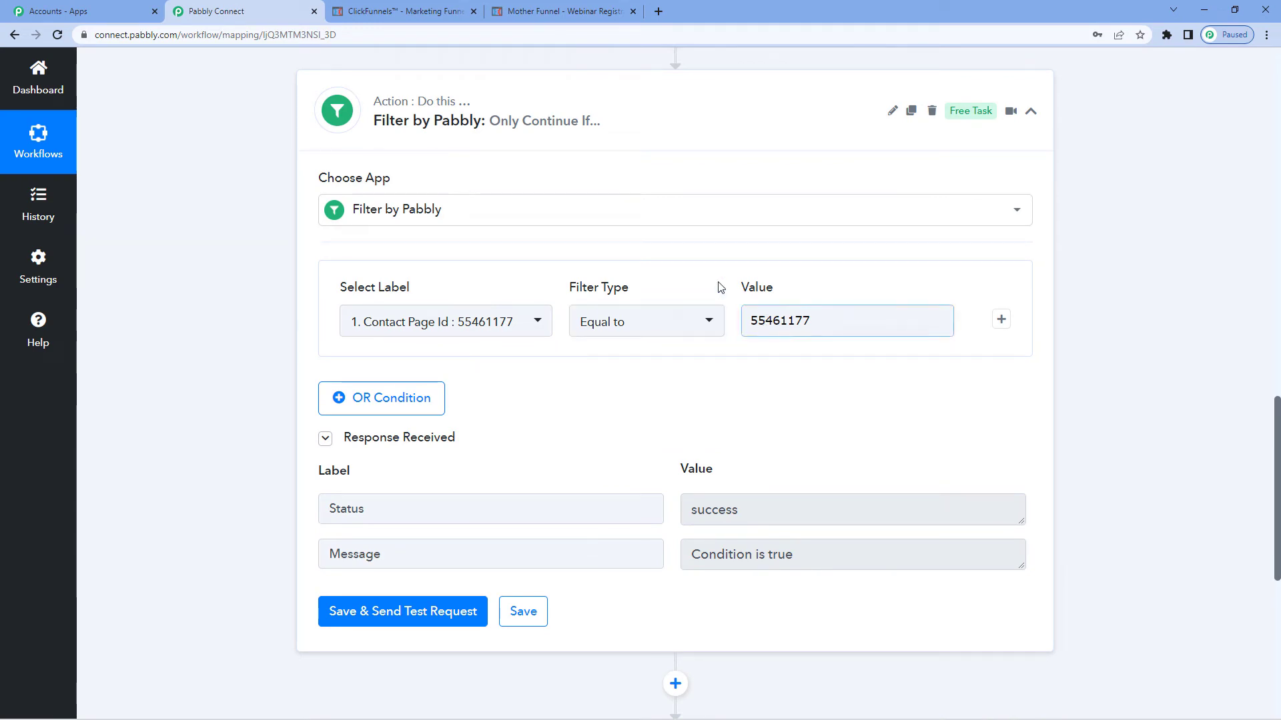
{"action": "scroll", "coordinate": [542, 393], "scroll_direction": "down", "scroll_amount": 5}
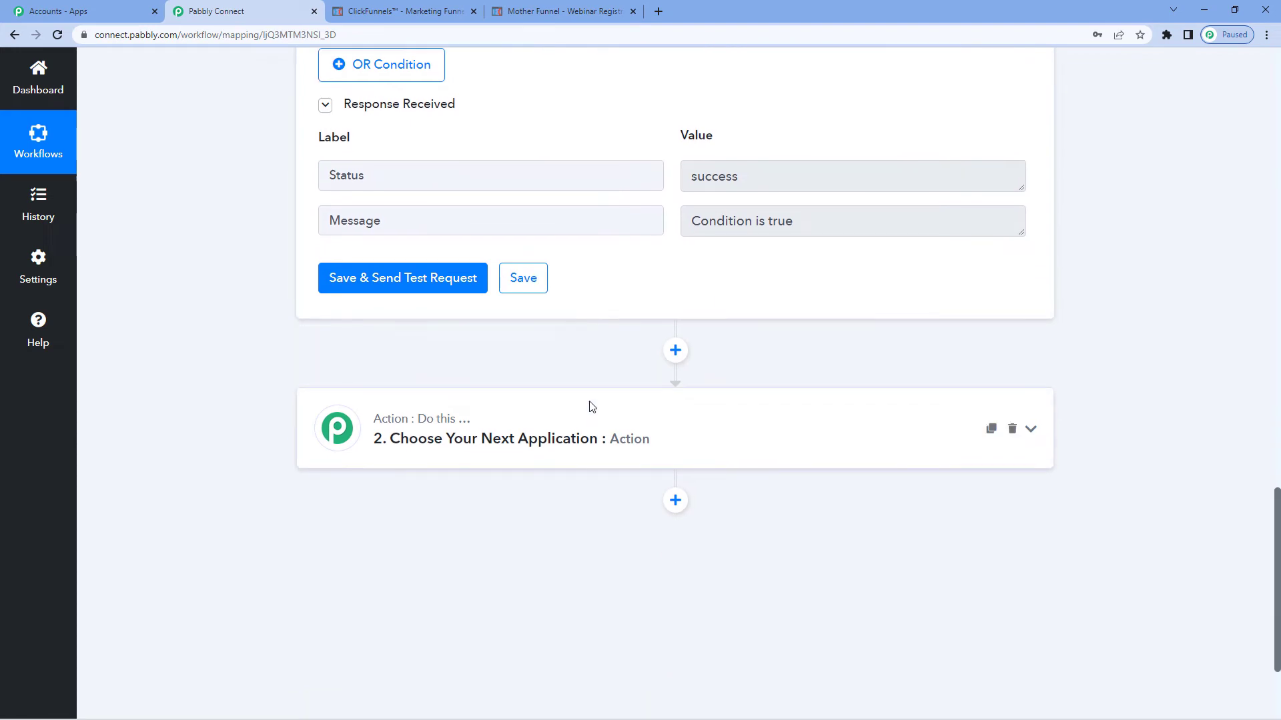
{"action": "left_click", "coordinate": [577, 414]}
{"action": "left_click", "coordinate": [441, 526]}
{"action": "type", "text": "google"}
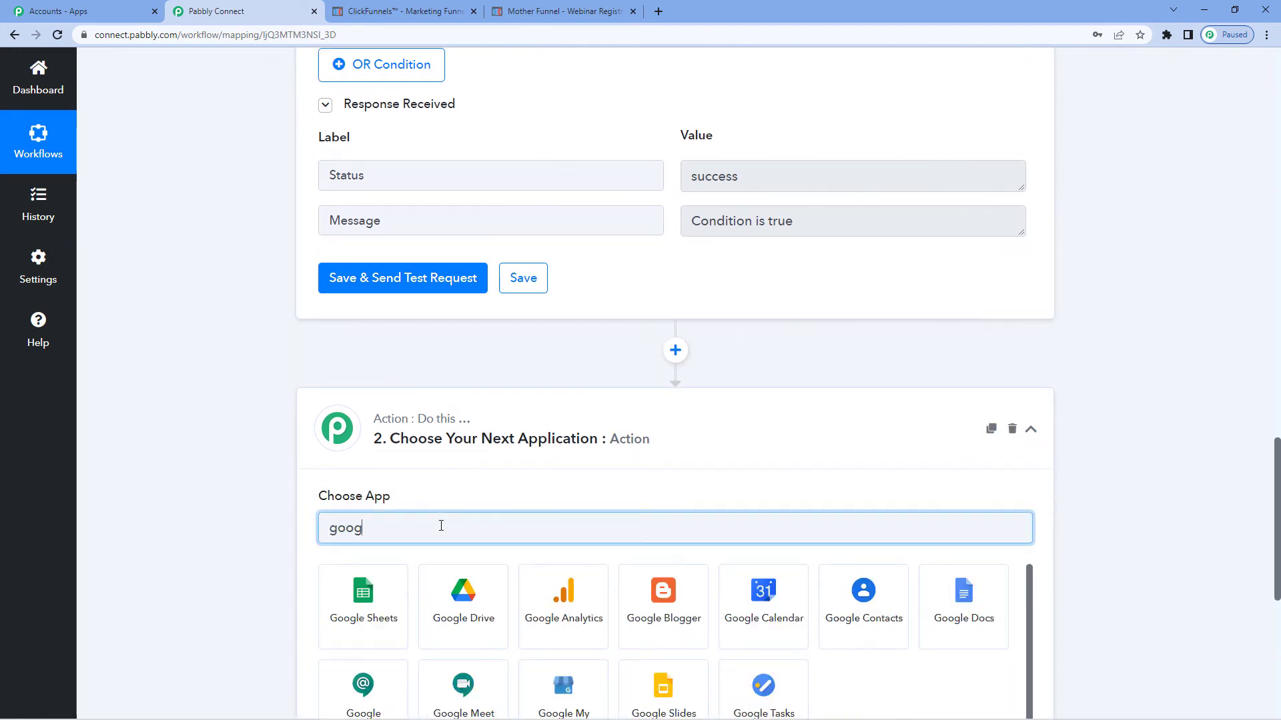
{"action": "left_click", "coordinate": [363, 604]}
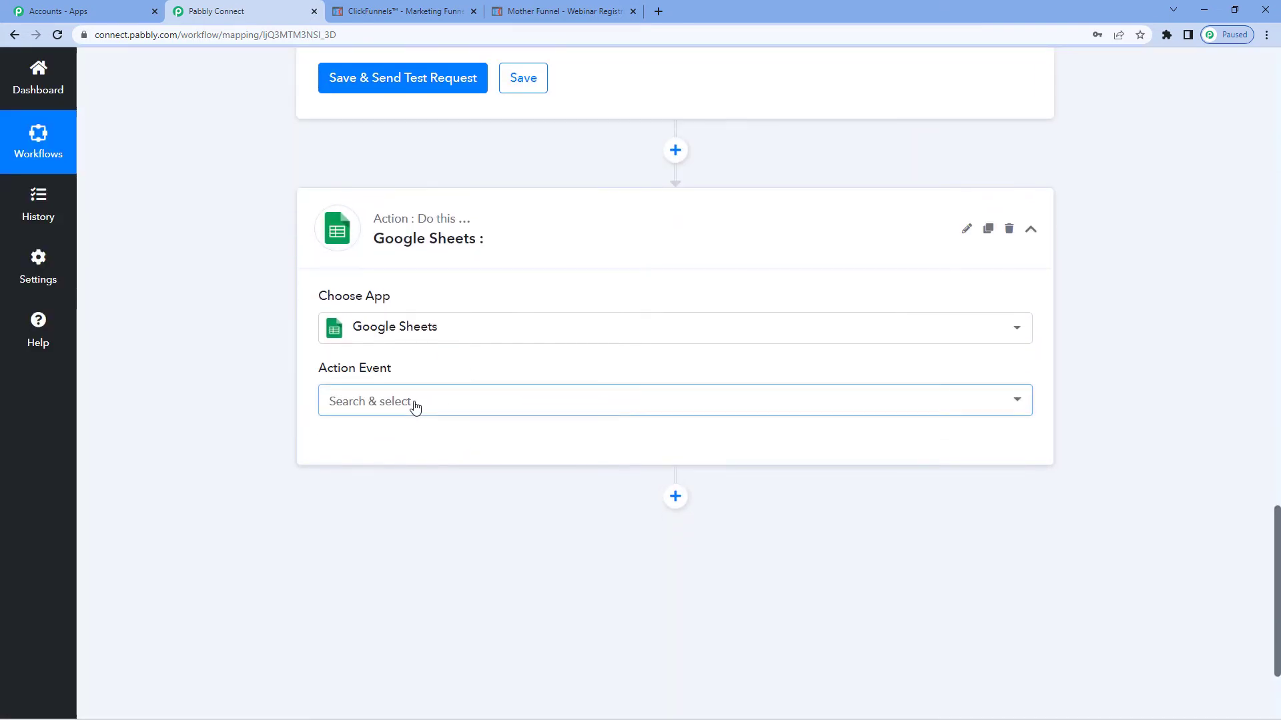
Set the Google Sheets action event to Add New Row and start connecting an account
{"action": "left_click", "coordinate": [414, 403]}
{"action": "left_click", "coordinate": [339, 163]}
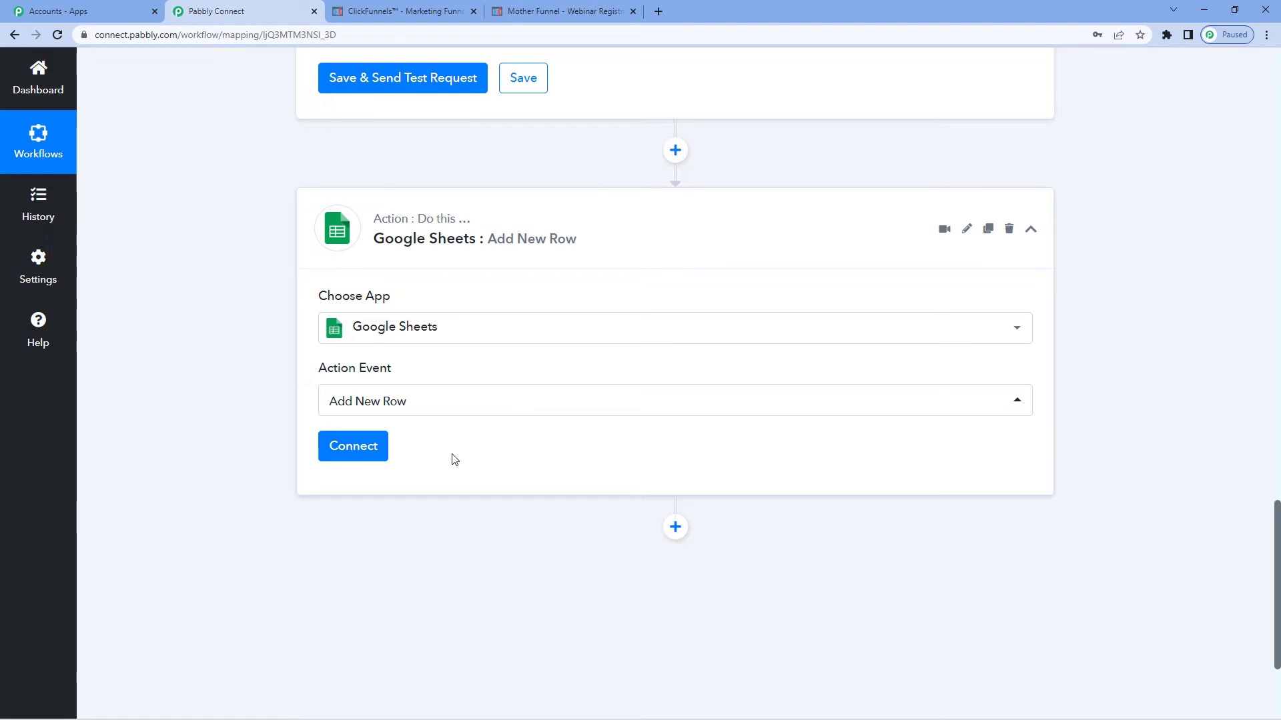
{"action": "left_click", "coordinate": [376, 458]}
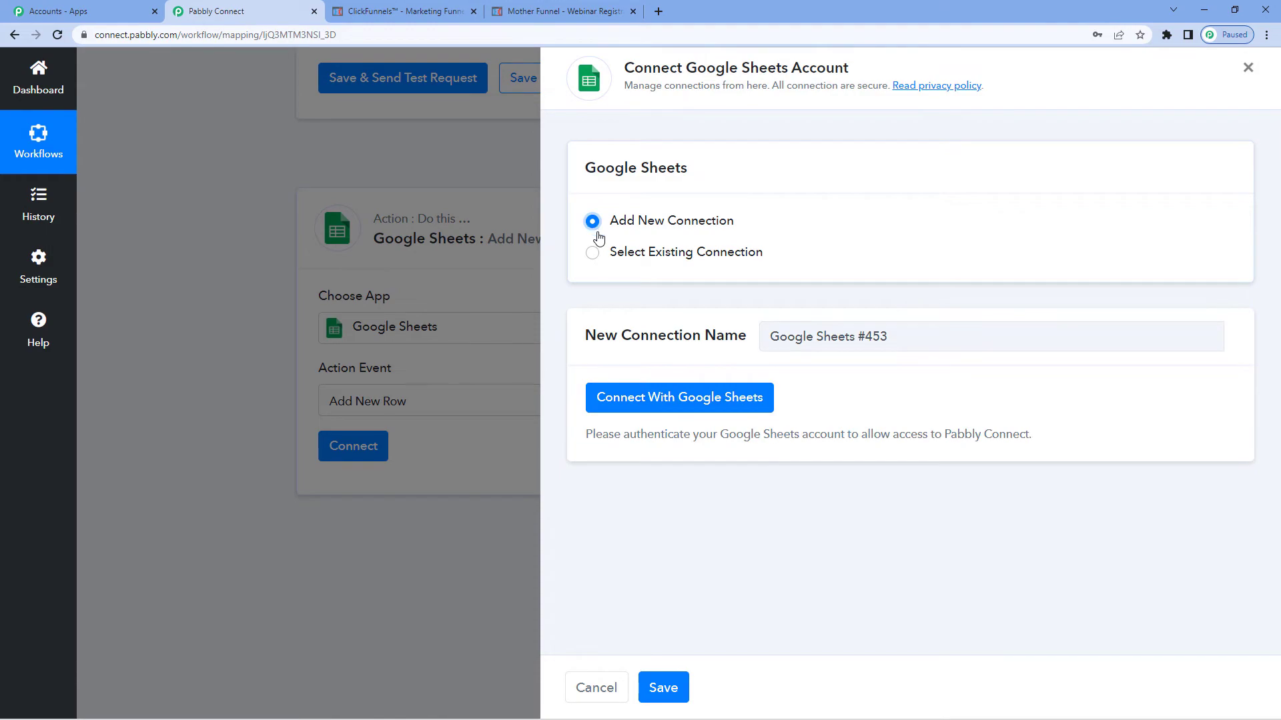
Authorize the new Google Sheets connection by signing in to the Google account and allowing Pabbly Connect Sheets access
{"action": "left_click", "coordinate": [678, 395]}
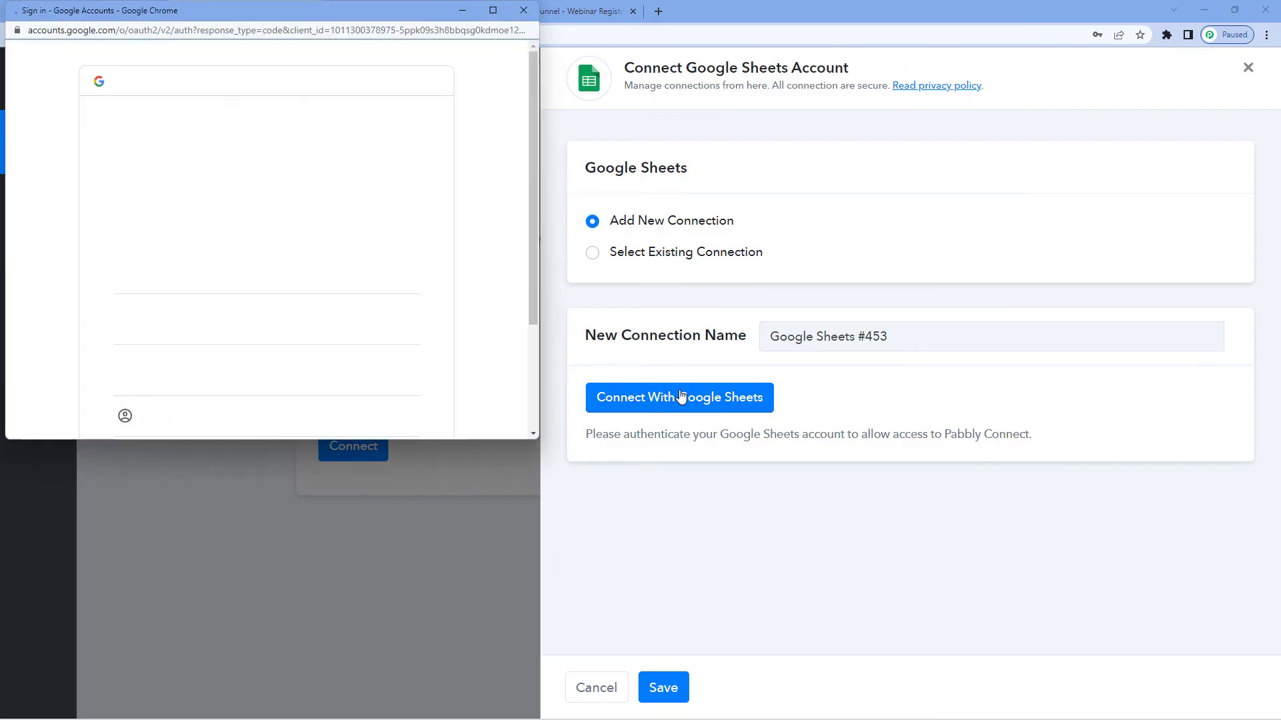
{"action": "left_click", "coordinate": [199, 272]}
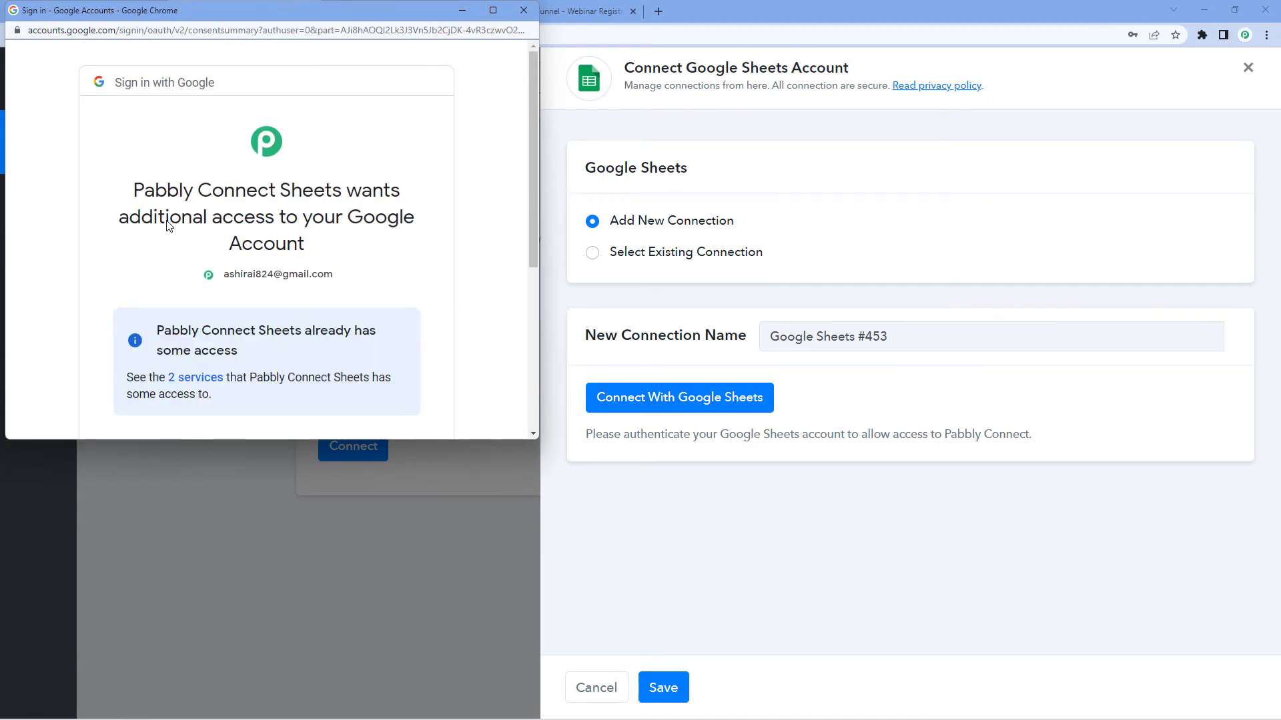
{"action": "scroll", "coordinate": [171, 227], "scroll_direction": "down", "scroll_amount": 5}
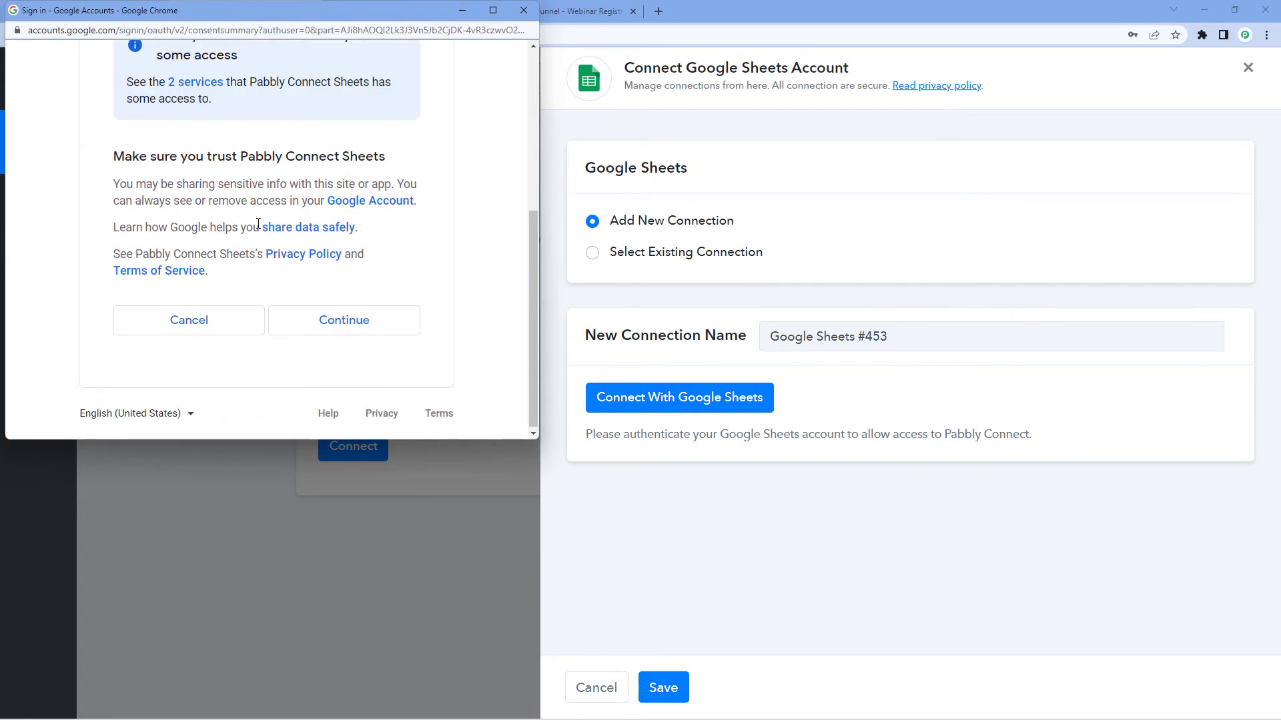
{"action": "left_click", "coordinate": [367, 326]}
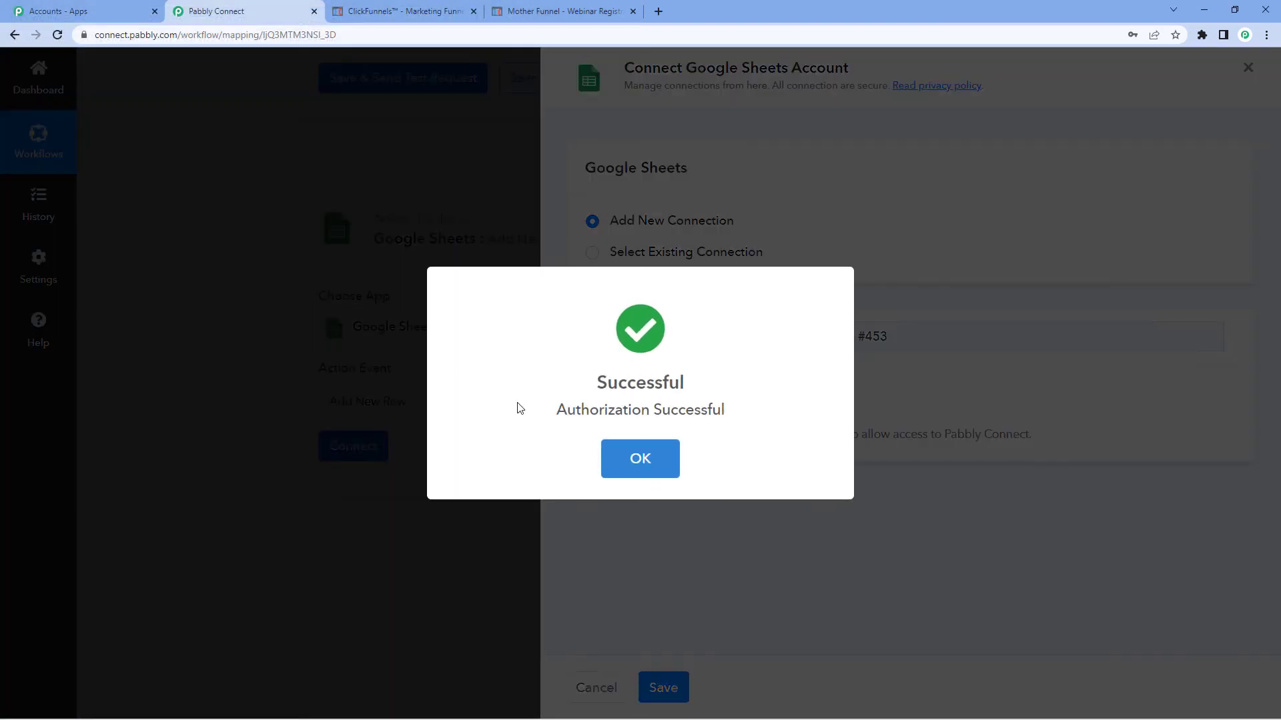
{"action": "left_click", "coordinate": [657, 476]}
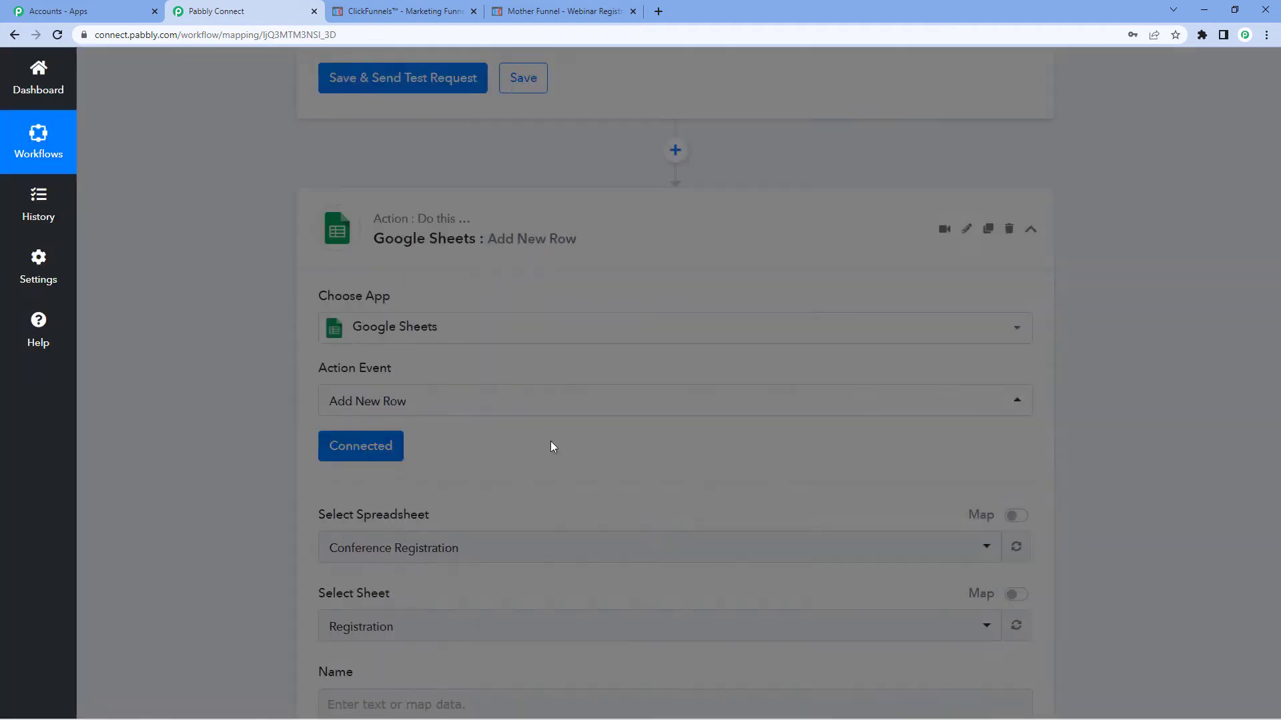
Search the spreadsheet list for test and select the Testing ClickFunnels spreadsheet
{"action": "scroll", "coordinate": [523, 451], "scroll_direction": "down", "scroll_amount": 1}
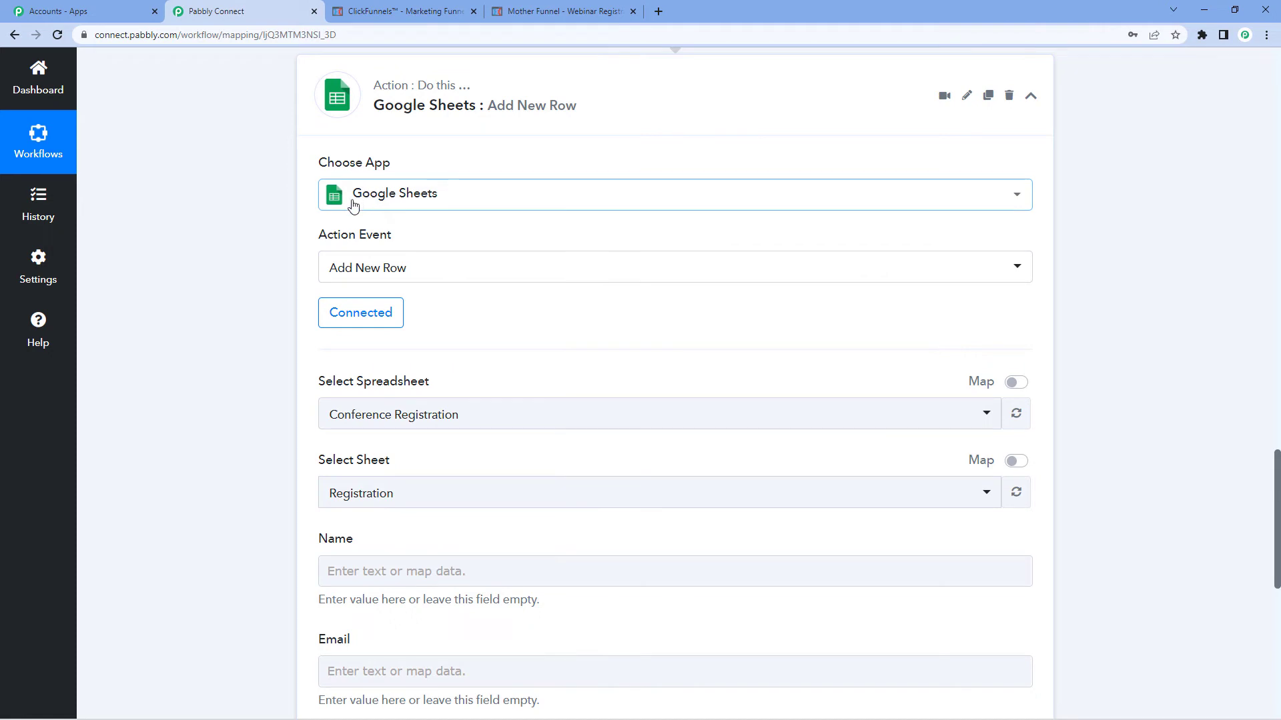
{"action": "left_click", "coordinate": [395, 417]}
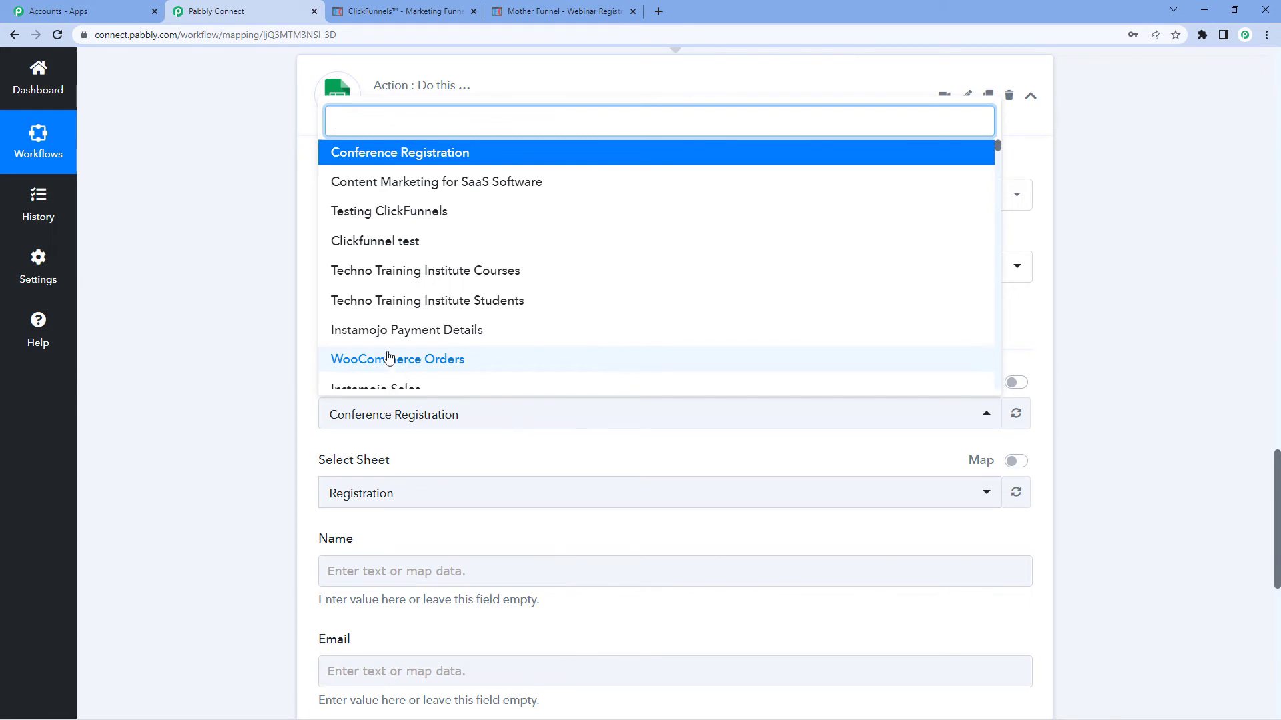
{"action": "left_click", "coordinate": [307, 313]}
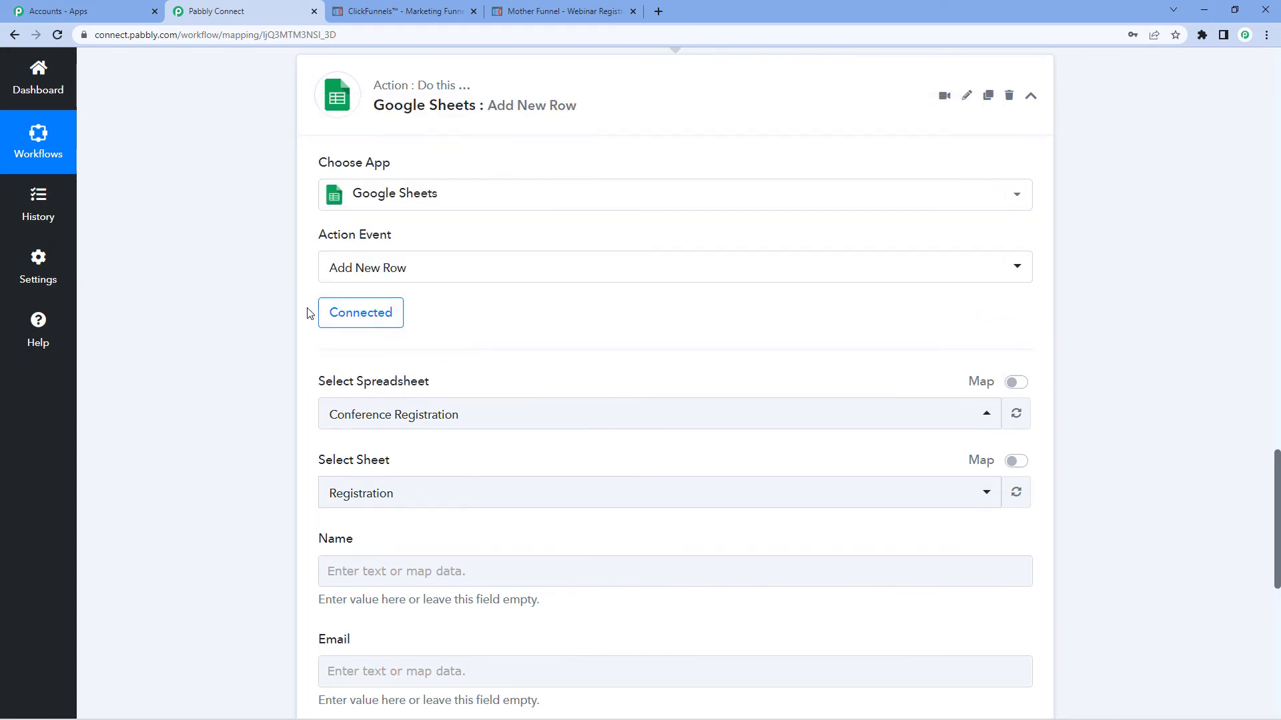
{"action": "left_click", "coordinate": [388, 414]}
{"action": "type", "text": "test"}
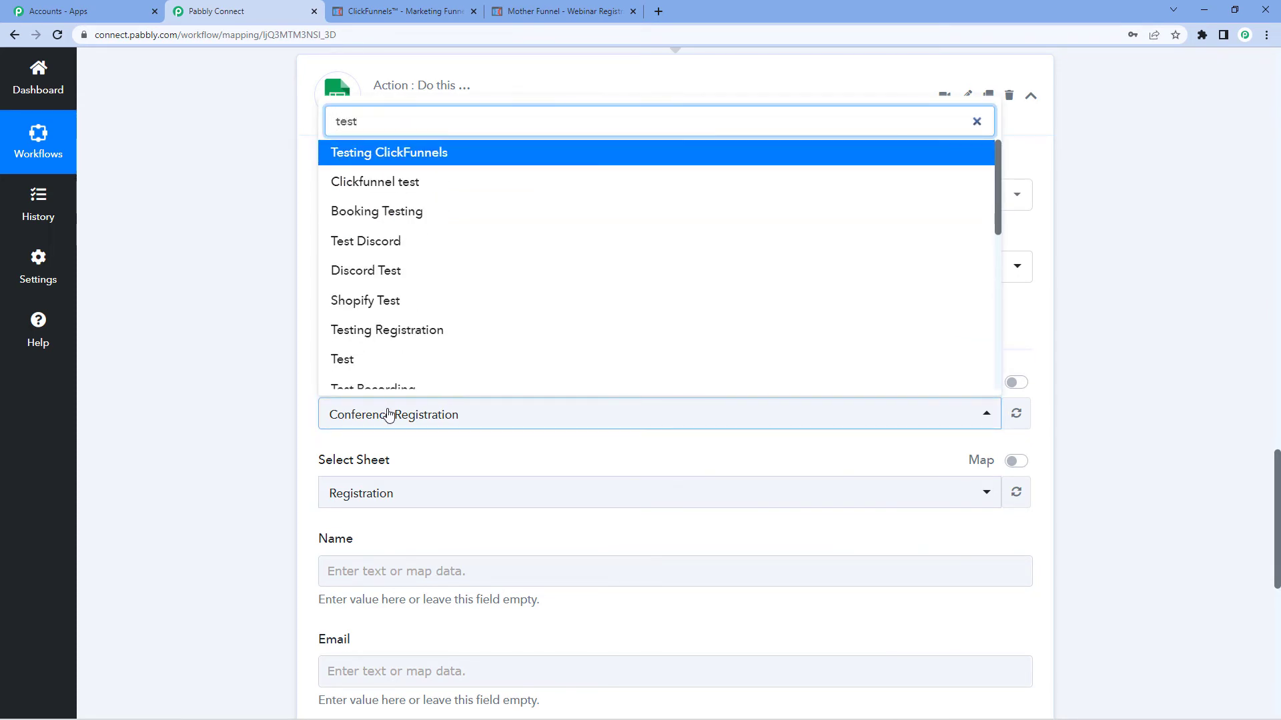
{"action": "left_click", "coordinate": [388, 153]}
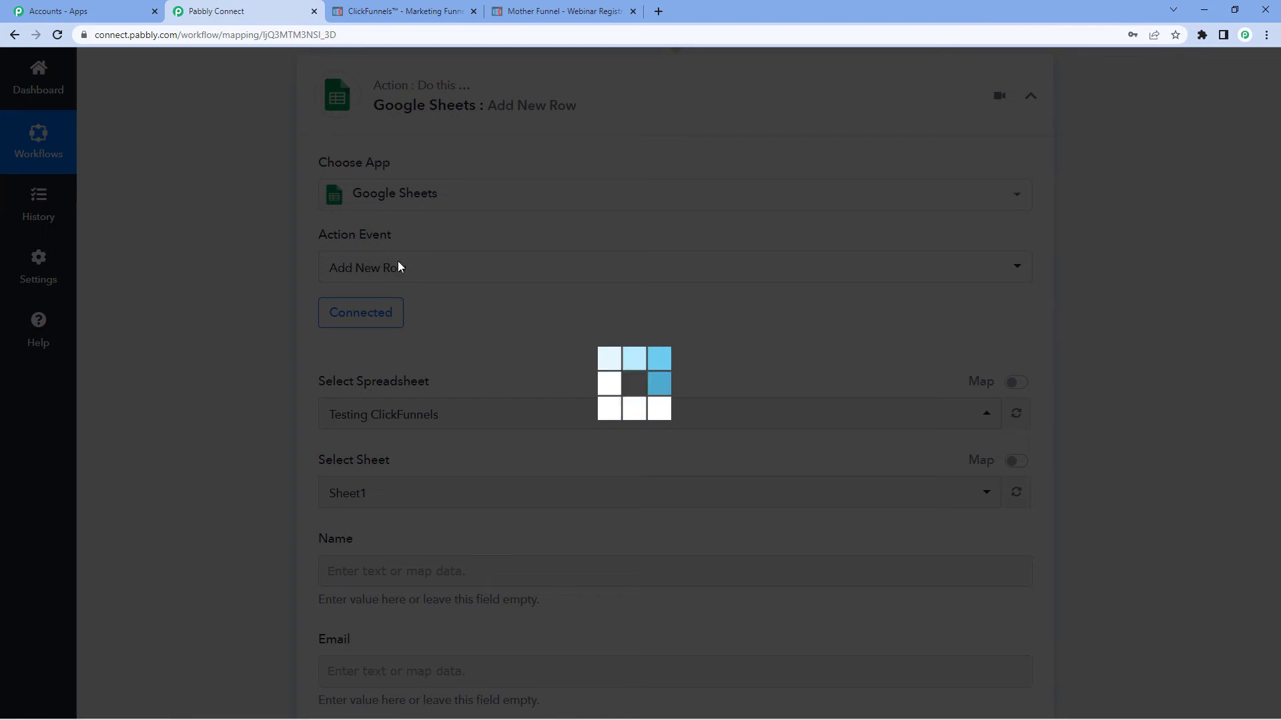
Review the column headers of the Testing ClickFunnels spreadsheet in the other browser window
{"action": "mouse_move", "coordinate": [403, 705]}
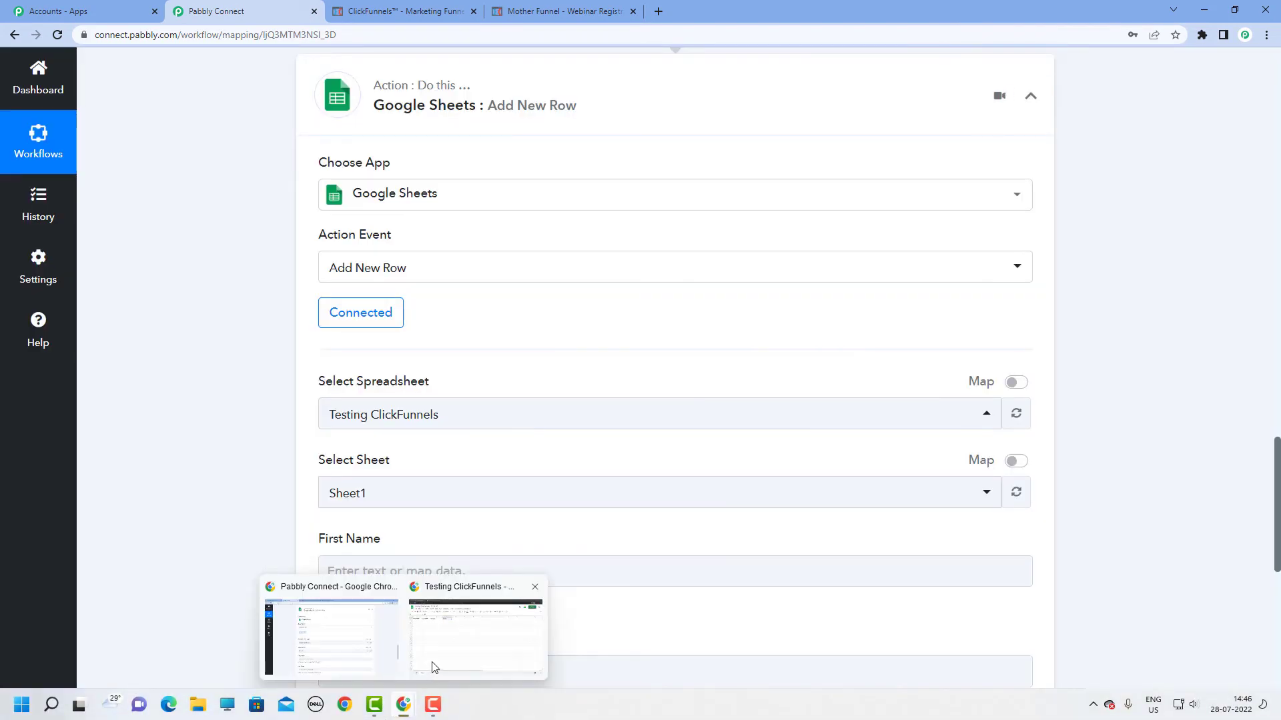
{"action": "left_click", "coordinate": [477, 627]}
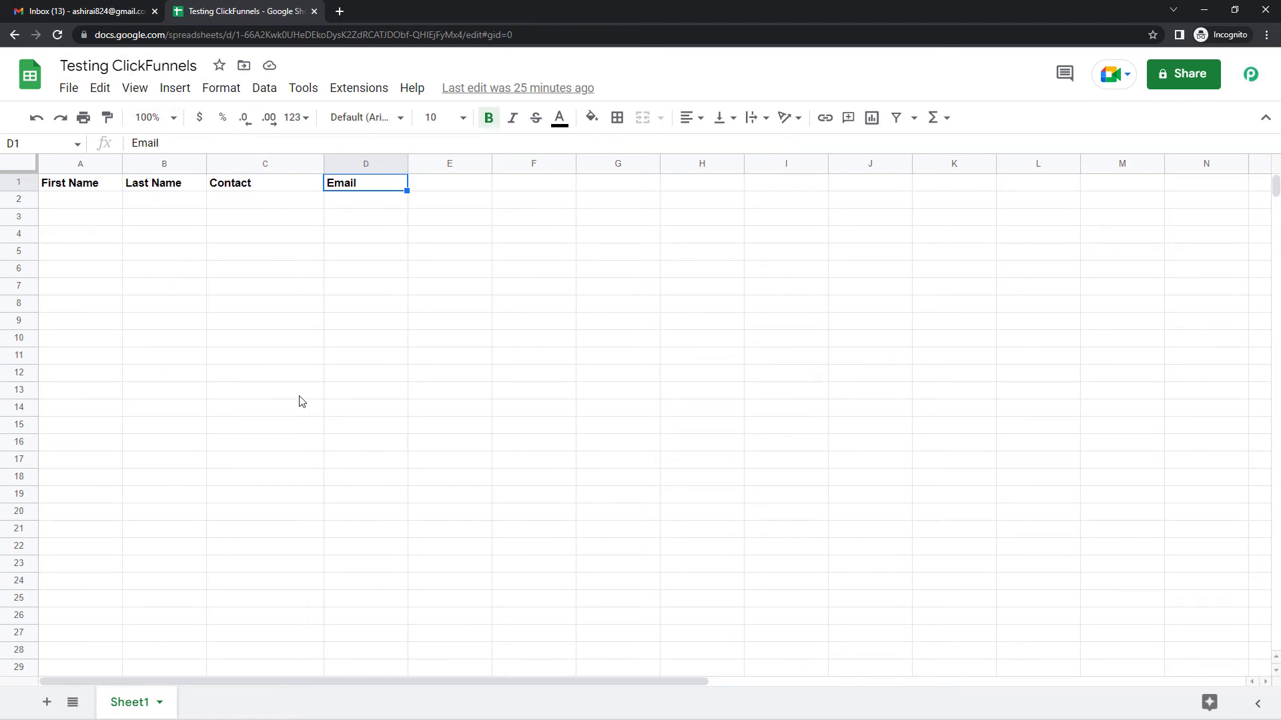
{"action": "mouse_move", "coordinate": [402, 705]}
{"action": "left_click", "coordinate": [382, 671]}
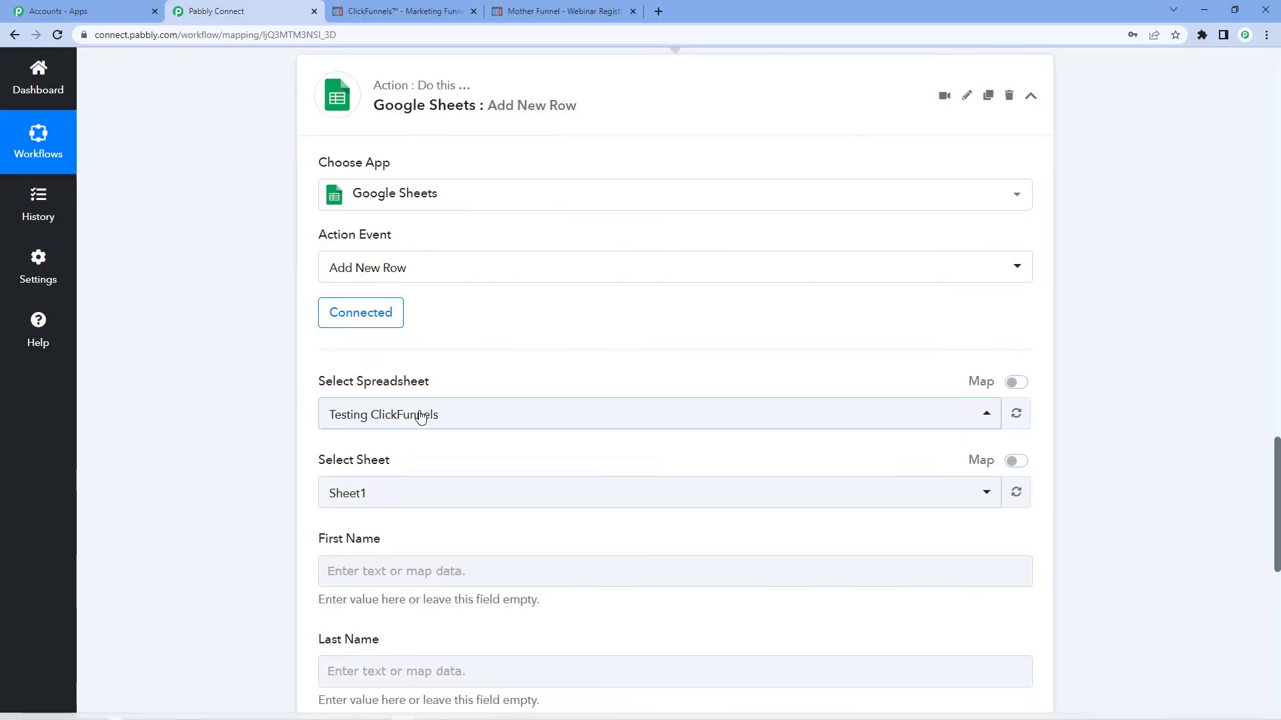
{"action": "scroll", "coordinate": [457, 397], "scroll_direction": "down", "scroll_amount": 4}
{"action": "left_click", "coordinate": [402, 302]}
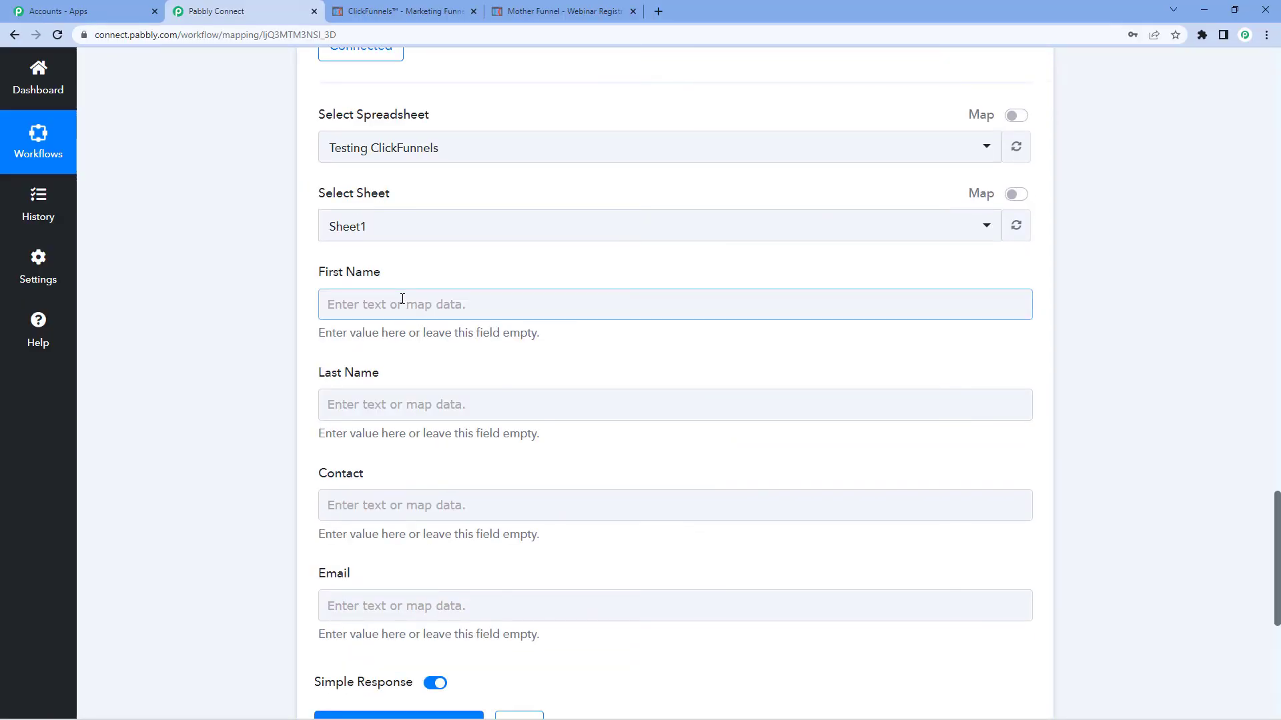
{"action": "left_click", "coordinate": [402, 301]}
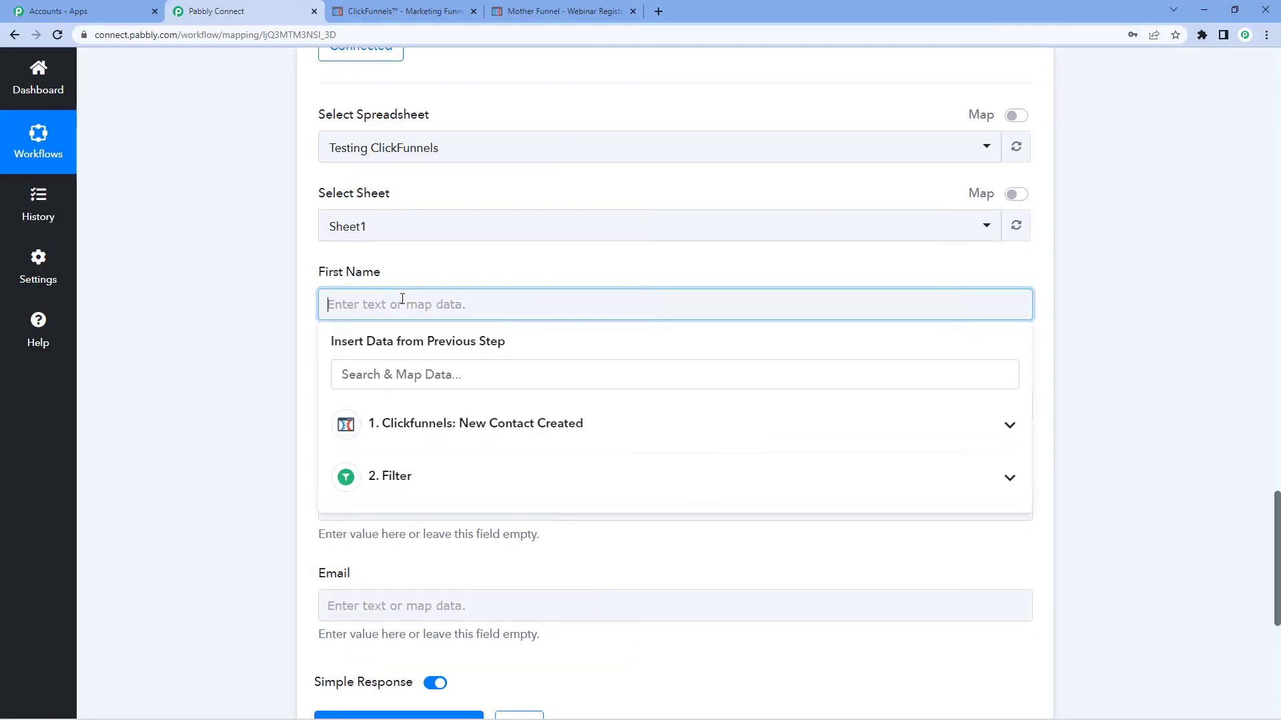
{"action": "left_click", "coordinate": [446, 434]}
{"action": "scroll", "coordinate": [454, 480], "scroll_direction": "down", "scroll_amount": 1}
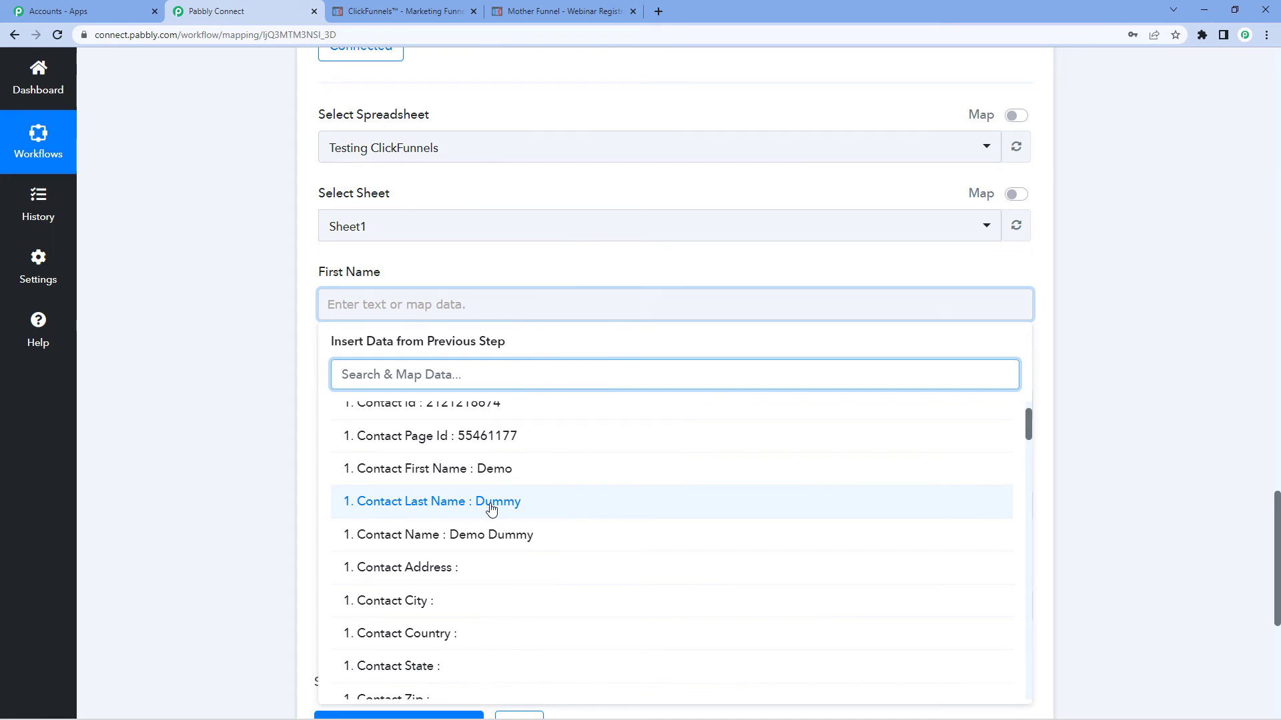
{"action": "left_click", "coordinate": [425, 286]}
Review the ClickFunnels trigger's captured response fields and the filter settings
{"action": "scroll", "coordinate": [400, 286], "scroll_direction": "up", "scroll_amount": 6}
{"action": "scroll", "coordinate": [376, 287], "scroll_direction": "up", "scroll_amount": 20}
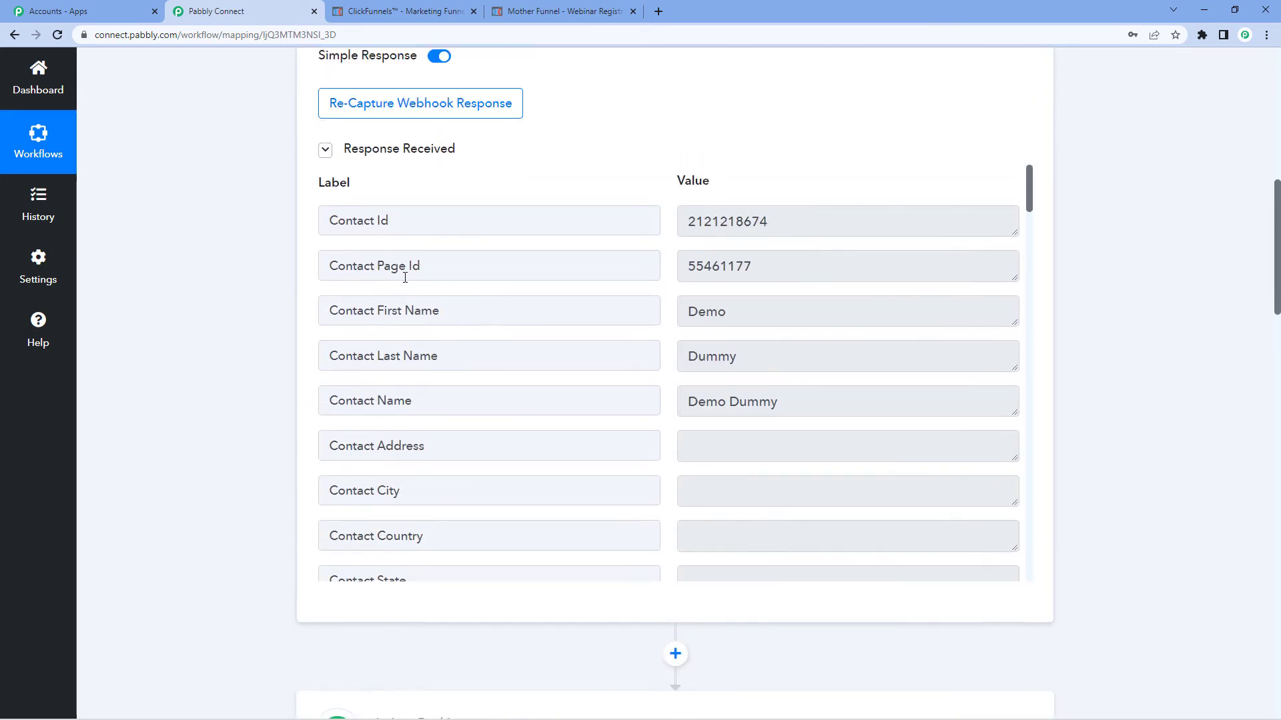
{"action": "scroll", "coordinate": [405, 278], "scroll_direction": "up", "scroll_amount": 3}
{"action": "scroll", "coordinate": [663, 395], "scroll_direction": "down", "scroll_amount": 2}
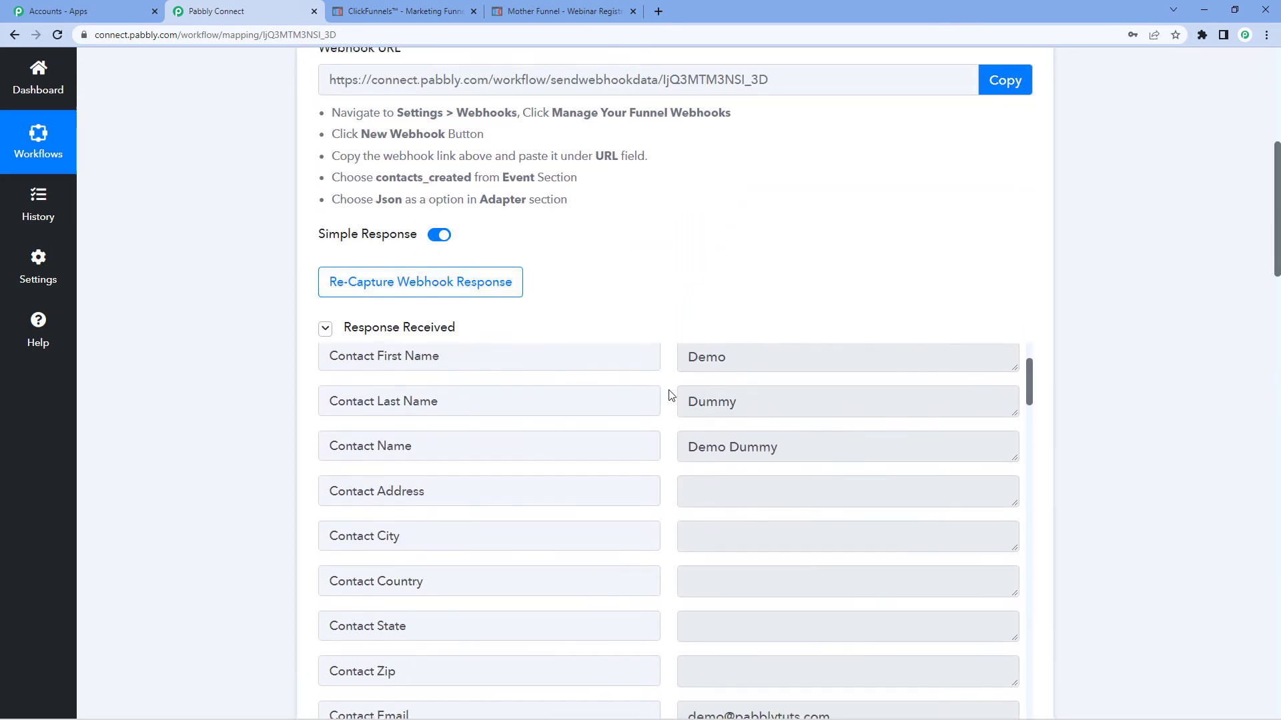
{"action": "scroll", "coordinate": [743, 393], "scroll_direction": "down", "scroll_amount": 5}
{"action": "scroll", "coordinate": [700, 453], "scroll_direction": "down", "scroll_amount": 1}
{"action": "scroll", "coordinate": [749, 470], "scroll_direction": "up", "scroll_amount": 7}
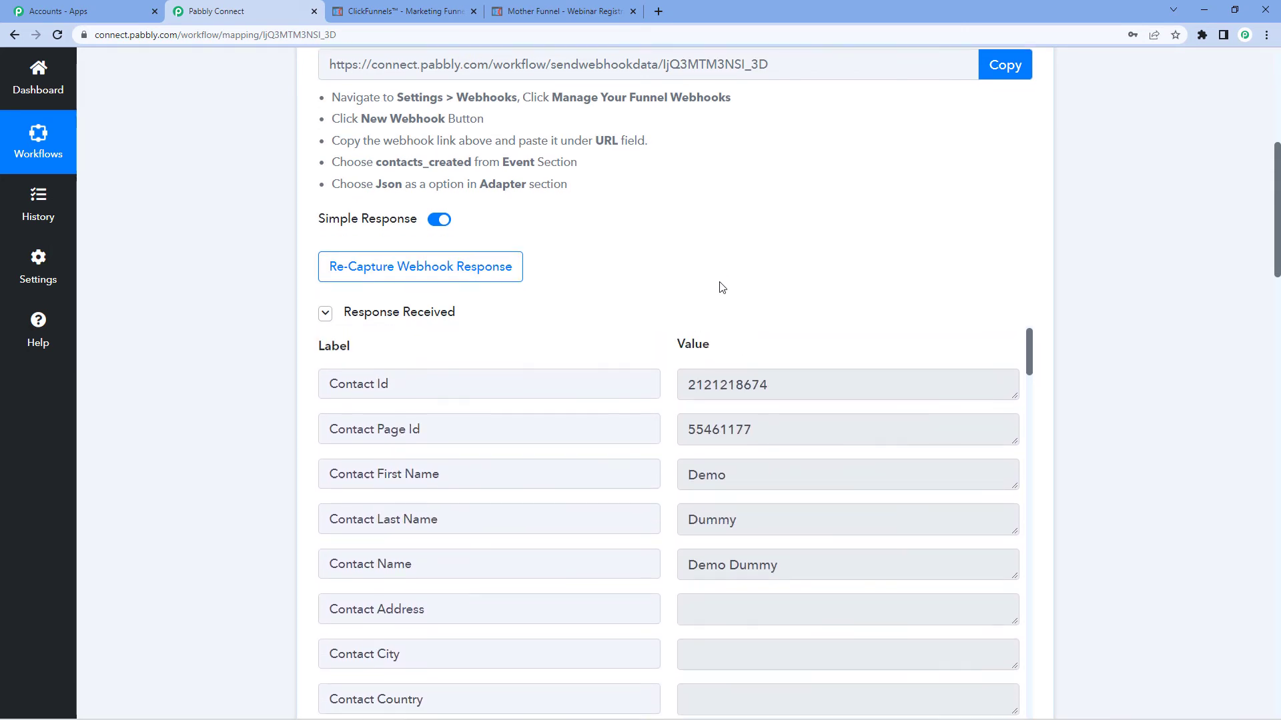
{"action": "scroll", "coordinate": [722, 288], "scroll_direction": "down", "scroll_amount": 2}
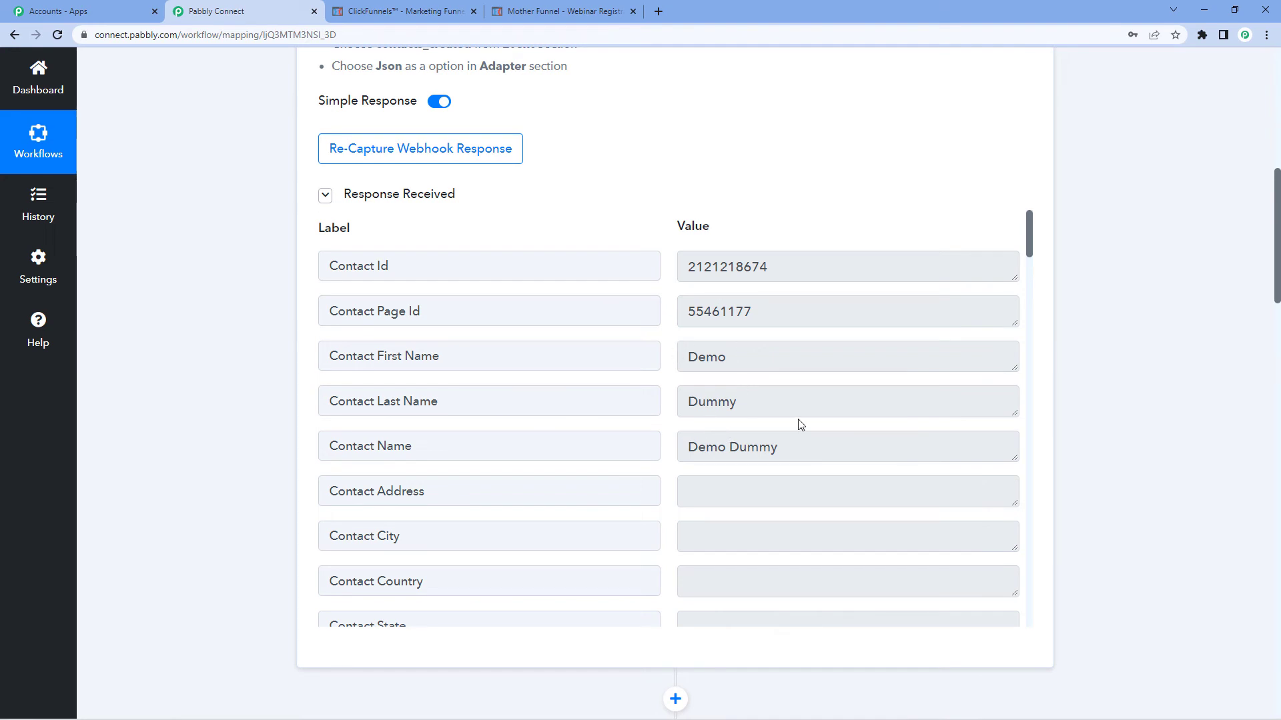
{"action": "scroll", "coordinate": [797, 422], "scroll_direction": "down", "scroll_amount": 7}
{"action": "scroll", "coordinate": [253, 416], "scroll_direction": "down", "scroll_amount": 20}
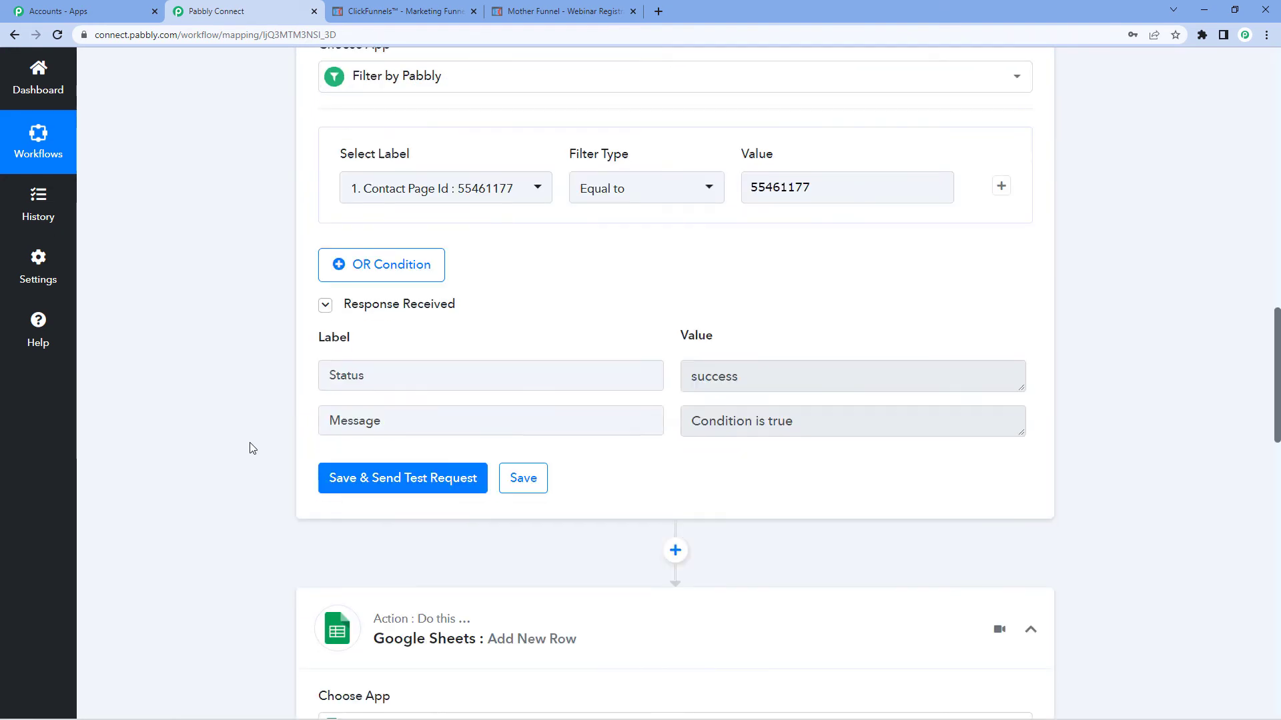
{"action": "scroll", "coordinate": [272, 432], "scroll_direction": "down", "scroll_amount": 2}
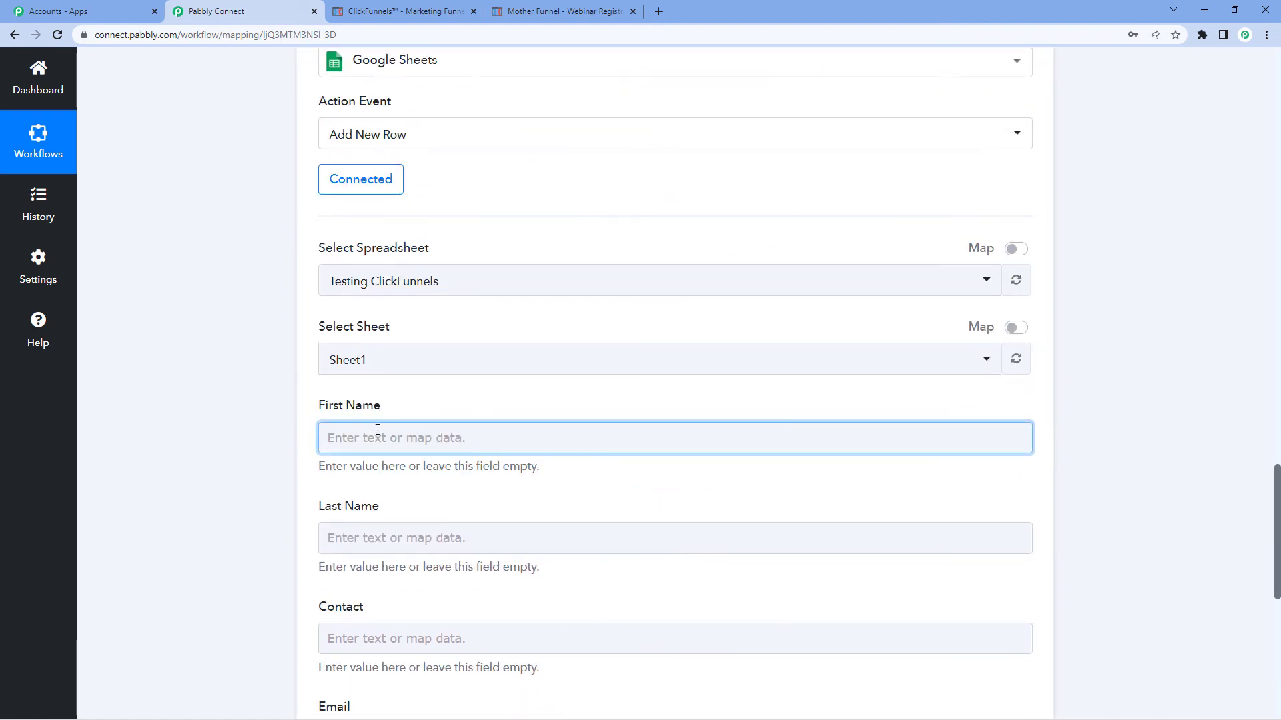
Map the First Name column to the trigger's Contact First Name field
{"action": "left_click", "coordinate": [378, 431]}
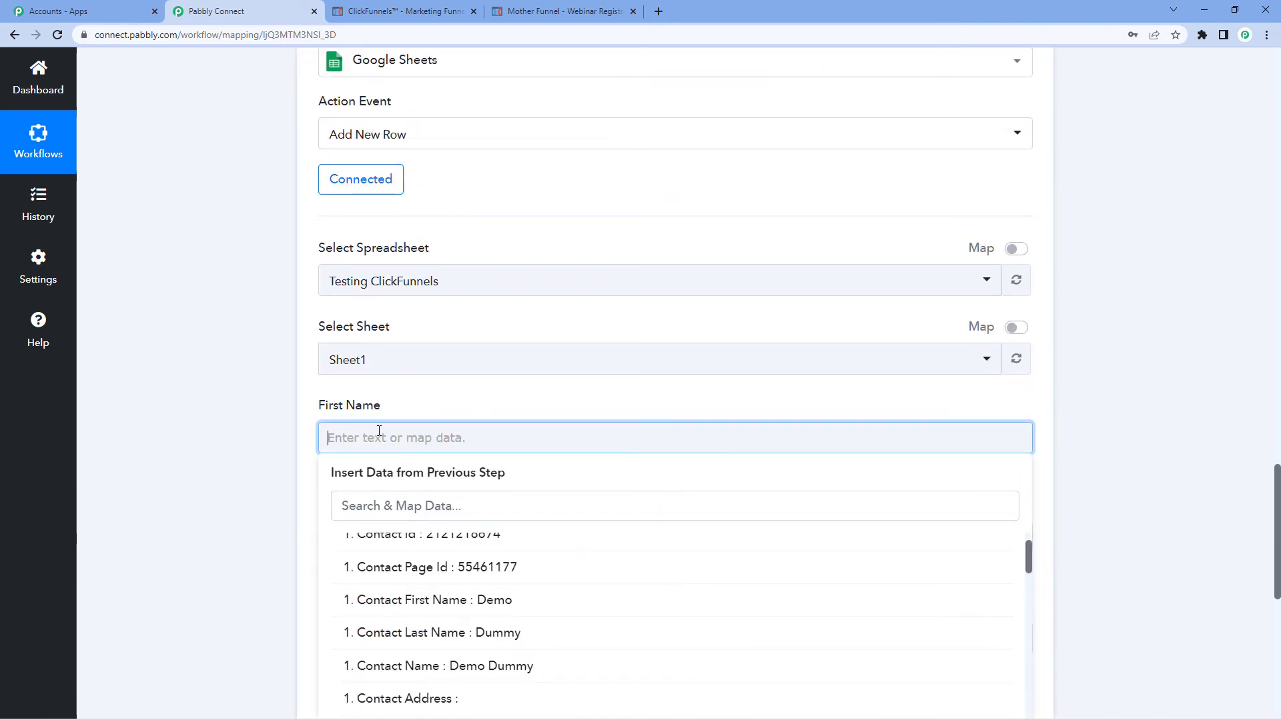
{"action": "scroll", "coordinate": [509, 618], "scroll_direction": "up", "scroll_amount": 5}
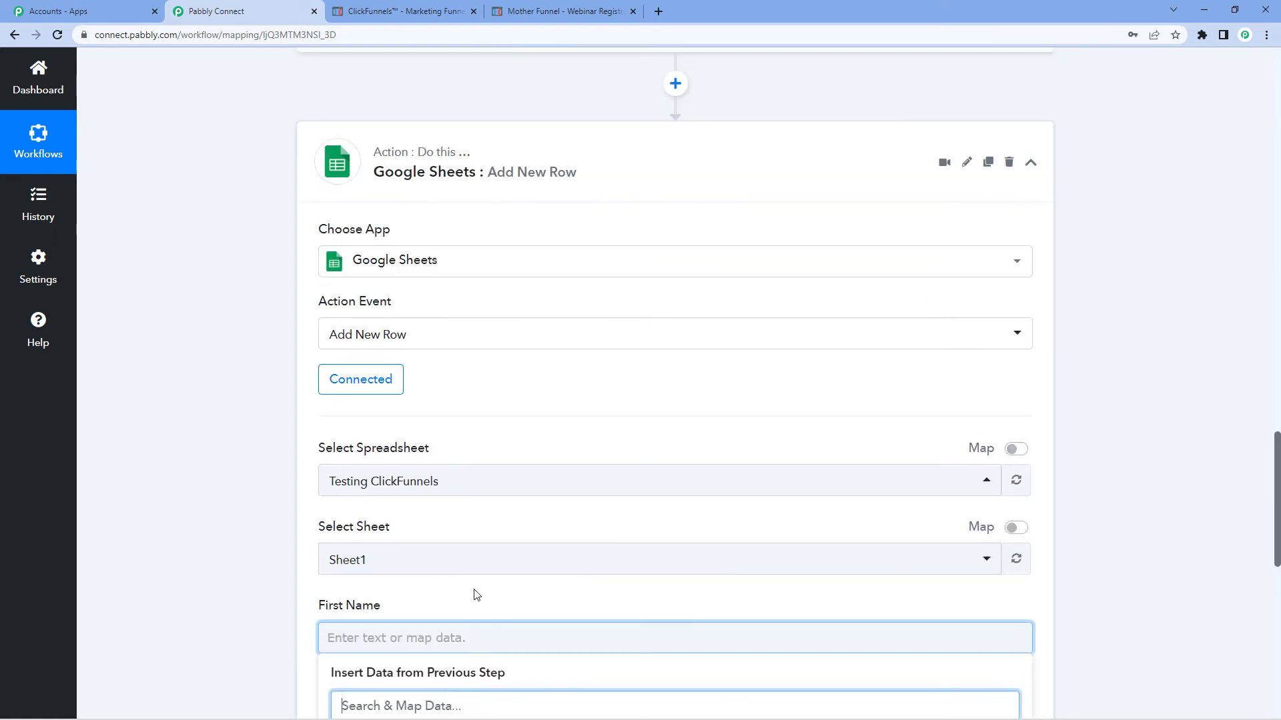
{"action": "left_click", "coordinate": [417, 567]}
{"action": "scroll", "coordinate": [443, 453], "scroll_direction": "down", "scroll_amount": 2}
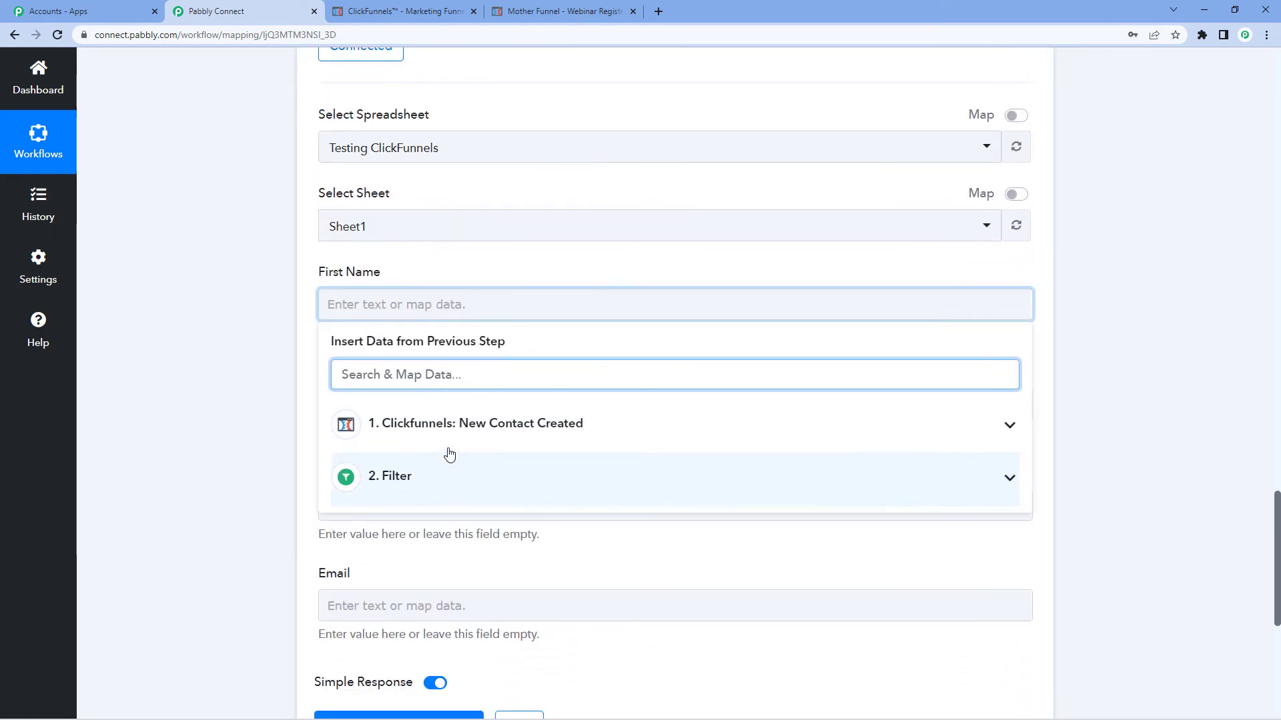
{"action": "left_click", "coordinate": [451, 433]}
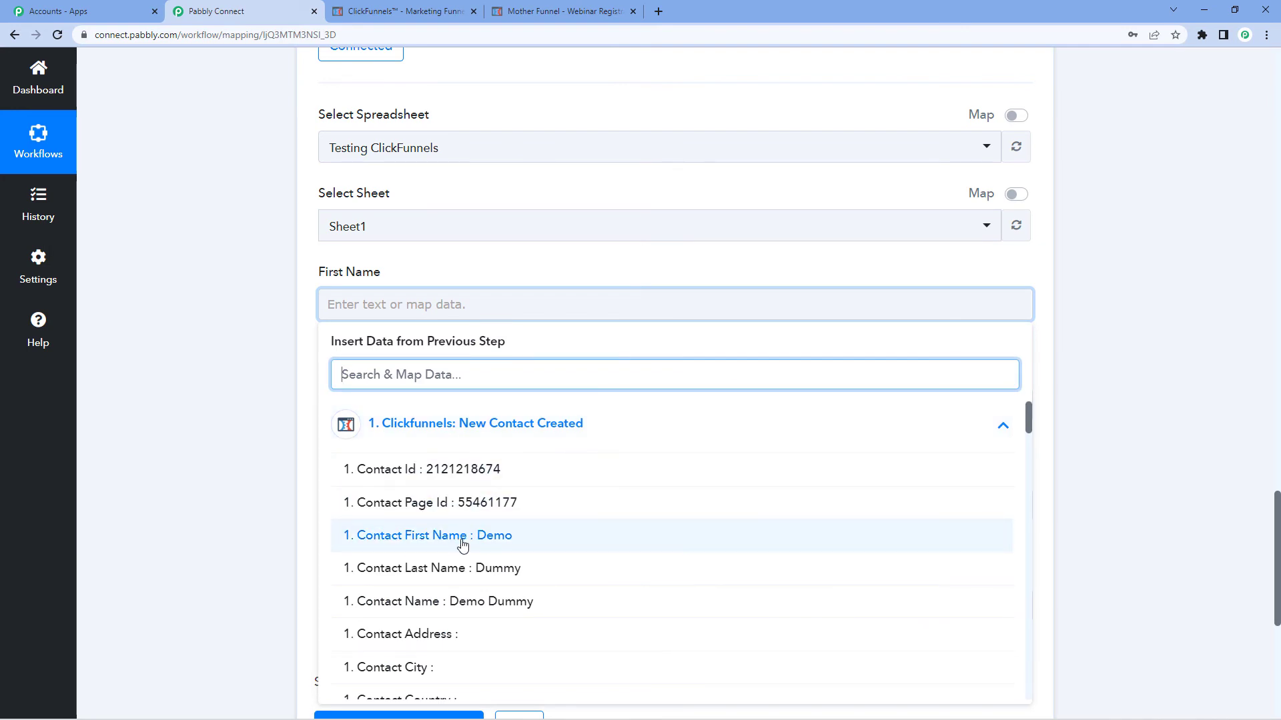
{"action": "left_click", "coordinate": [440, 542]}
{"action": "left_click", "coordinate": [297, 342]}
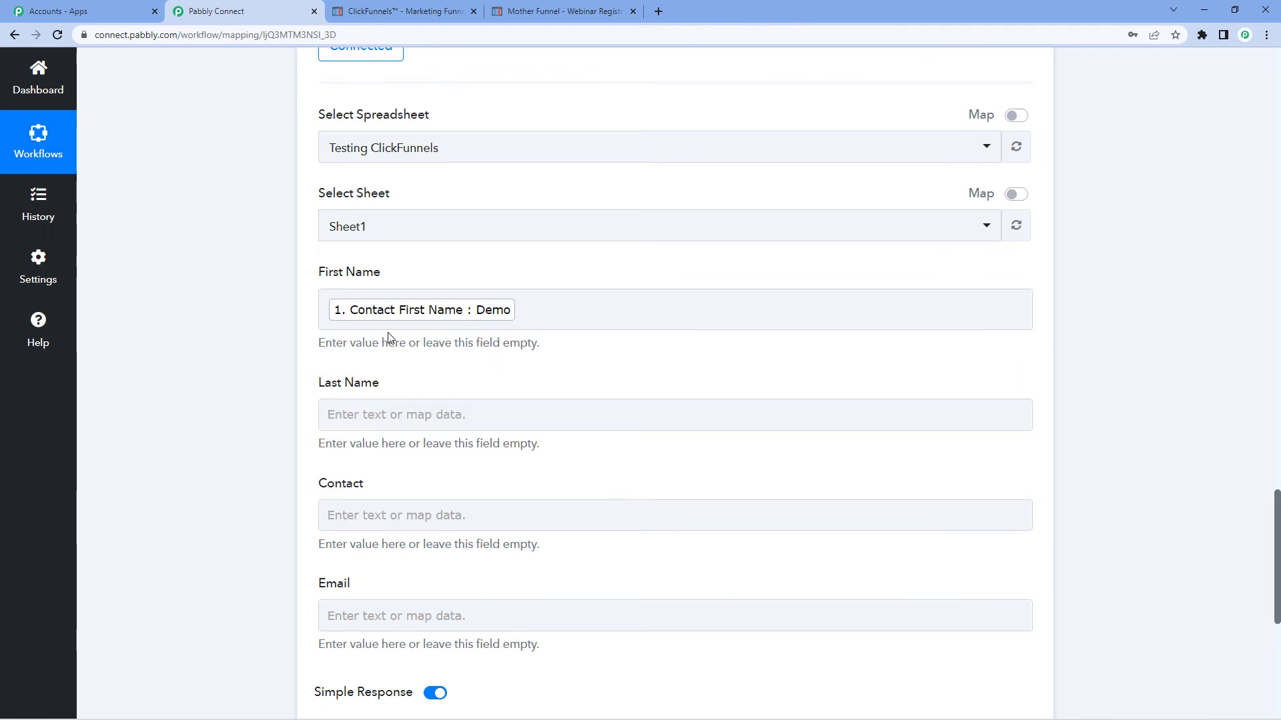
Map the Last Name column to the trigger's Contact Last Name field
{"action": "left_click", "coordinate": [379, 414]}
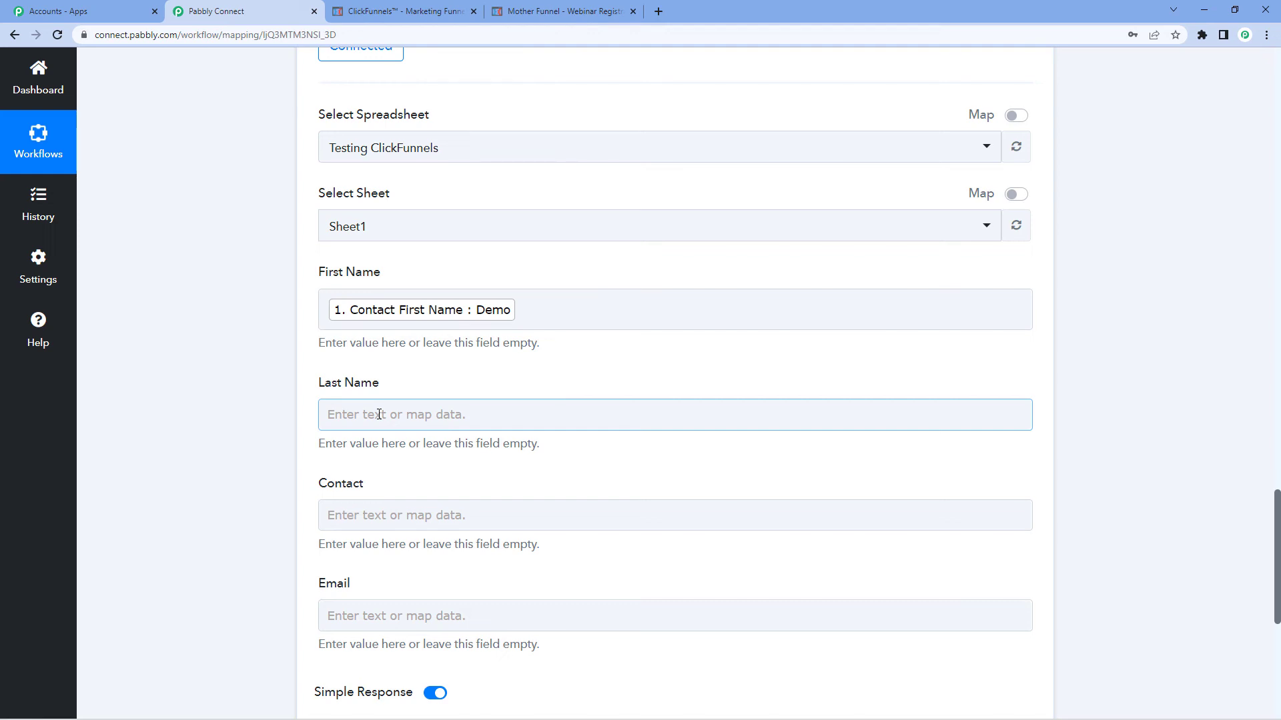
{"action": "left_click", "coordinate": [534, 318]}
{"action": "left_click", "coordinate": [359, 416]}
{"action": "scroll", "coordinate": [390, 405], "scroll_direction": "down", "scroll_amount": 2}
{"action": "left_click", "coordinate": [404, 401]}
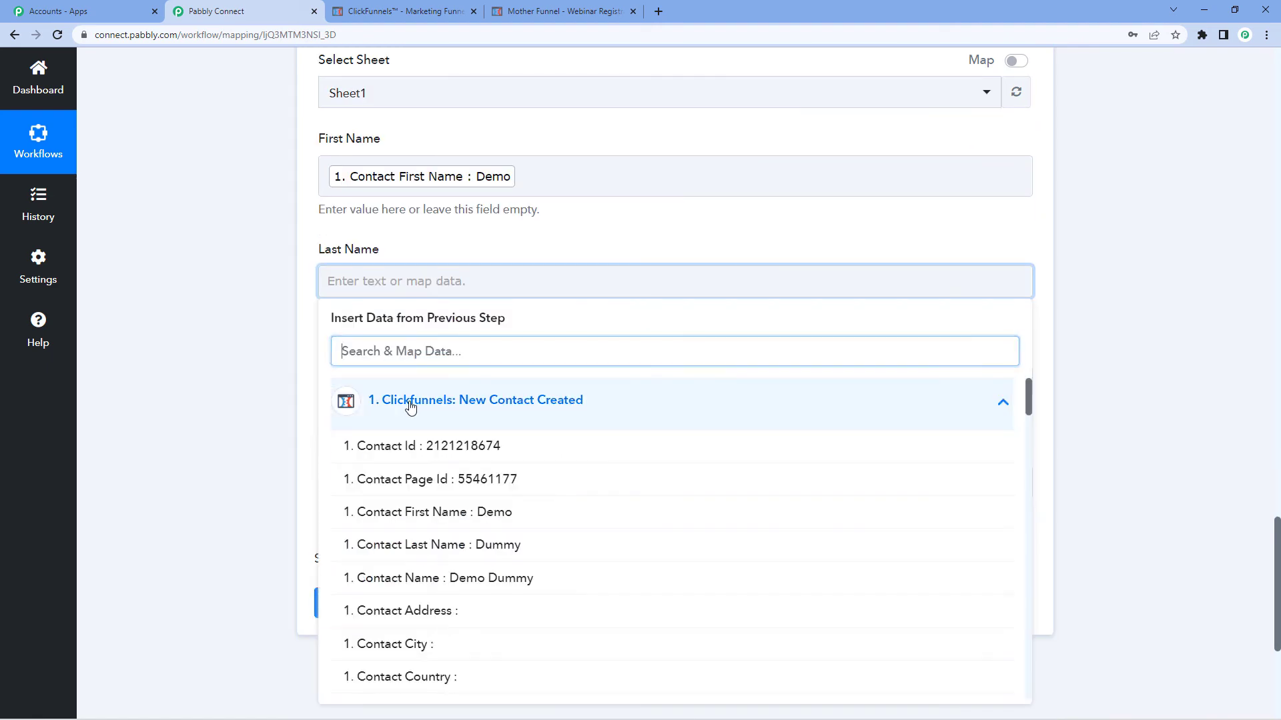
{"action": "left_click", "coordinate": [457, 545]}
{"action": "left_click", "coordinate": [304, 343]}
{"action": "scroll", "coordinate": [305, 340], "scroll_direction": "down", "scroll_amount": 1}
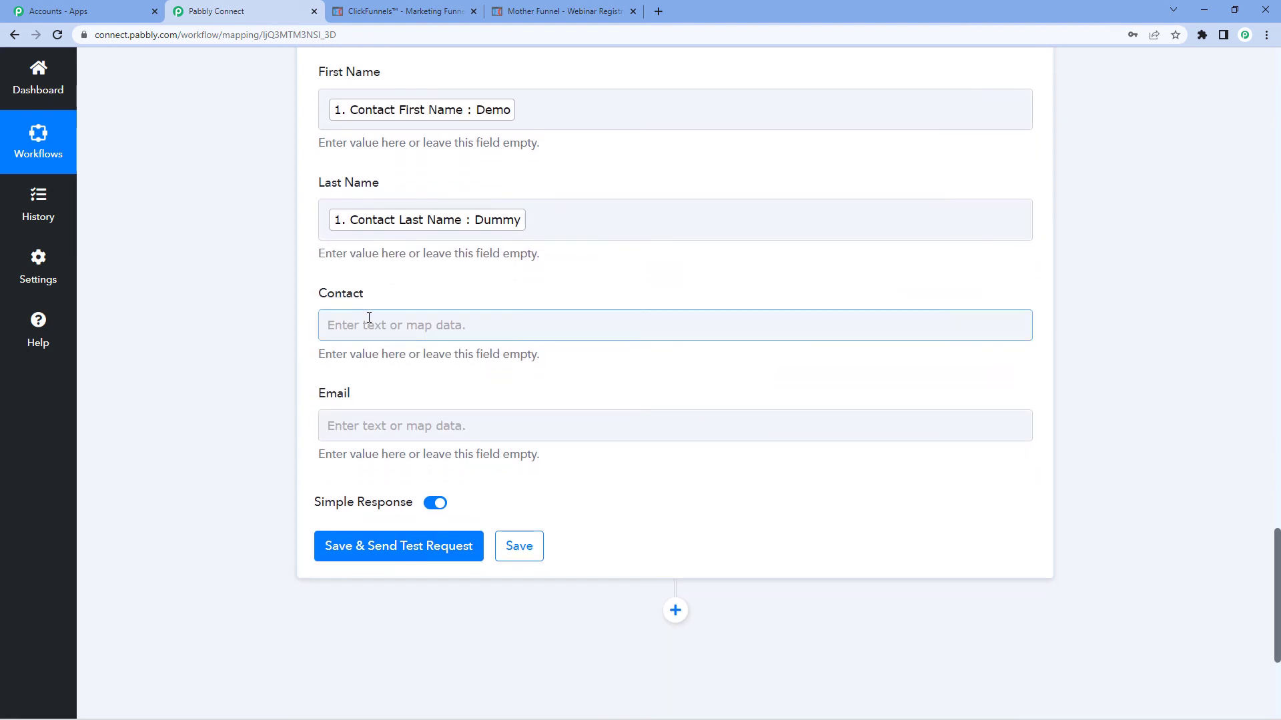
Map the Contact column to the trigger's Contact Phone field
{"action": "left_click", "coordinate": [408, 323]}
{"action": "left_click", "coordinate": [469, 451]}
{"action": "scroll", "coordinate": [500, 452], "scroll_direction": "down", "scroll_amount": 6}
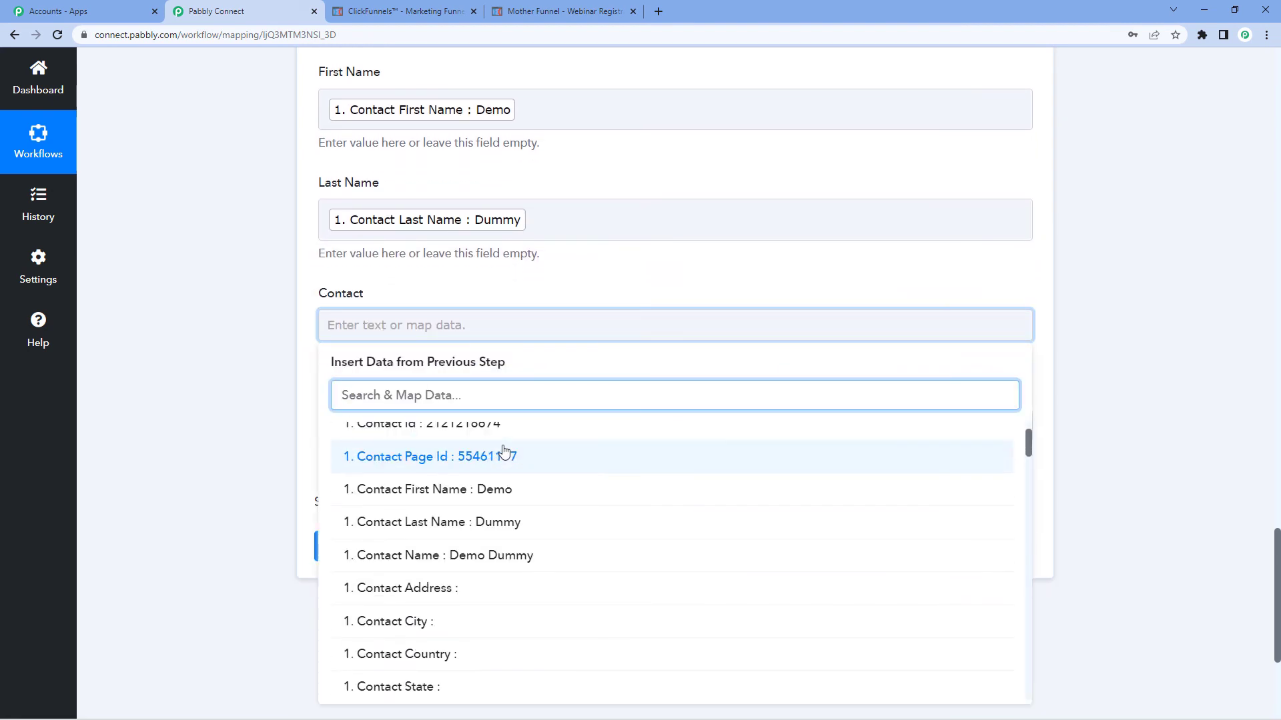
{"action": "left_click", "coordinate": [400, 454]}
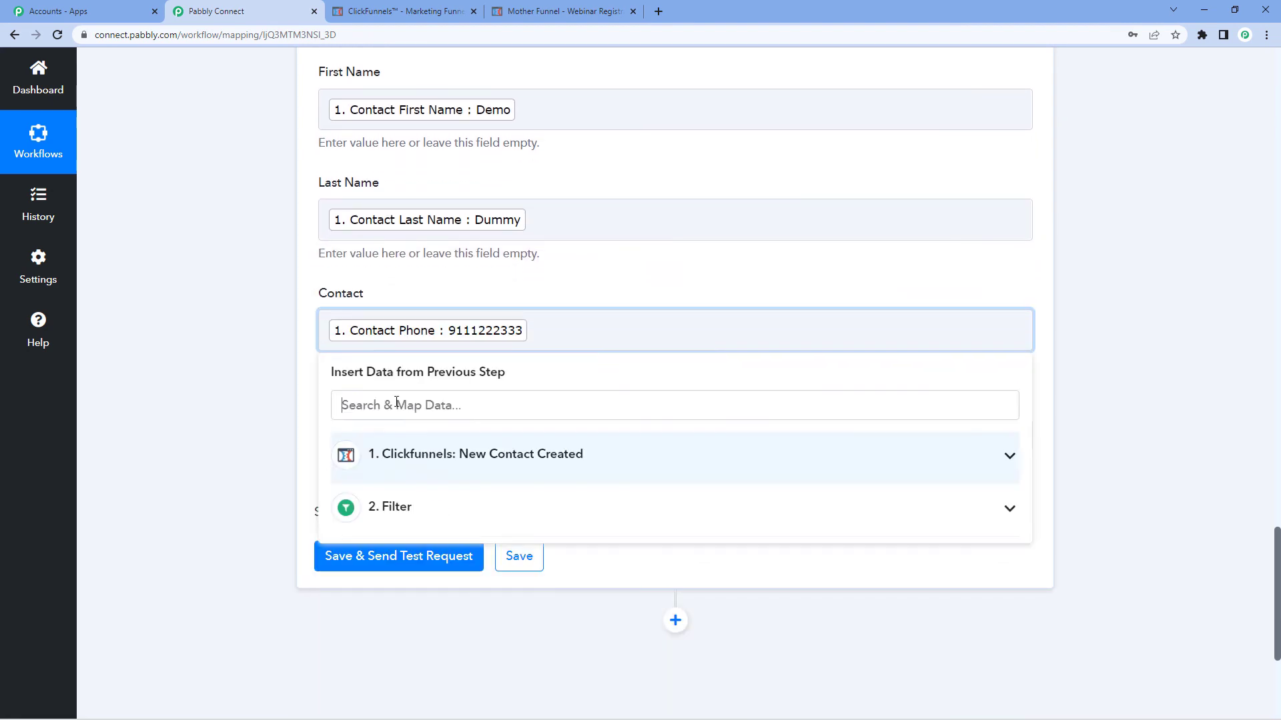
{"action": "left_click", "coordinate": [311, 333]}
Map the Email column to the trigger's Contact Email field
{"action": "scroll", "coordinate": [311, 333], "scroll_direction": "down", "scroll_amount": 2}
{"action": "left_click", "coordinate": [409, 302]}
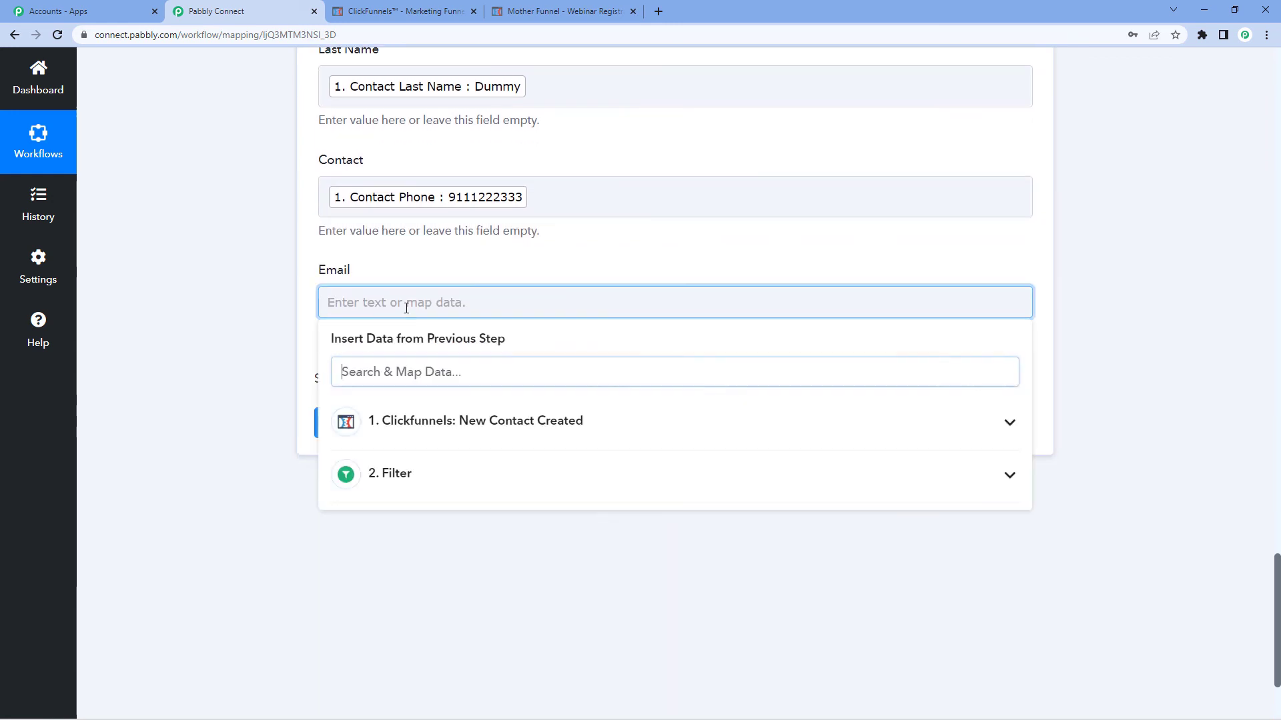
{"action": "left_click", "coordinate": [477, 421]}
{"action": "scroll", "coordinate": [495, 458], "scroll_direction": "down", "scroll_amount": 5}
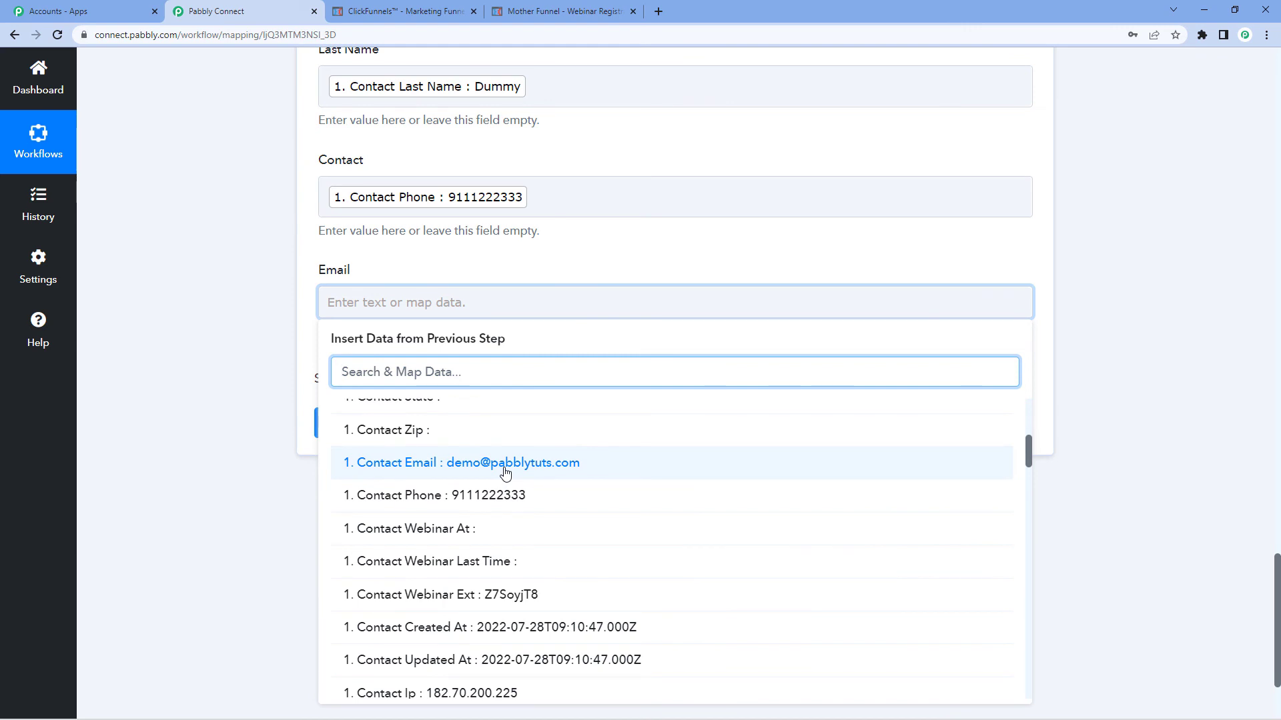
{"action": "left_click", "coordinate": [507, 472]}
{"action": "left_click", "coordinate": [306, 317]}
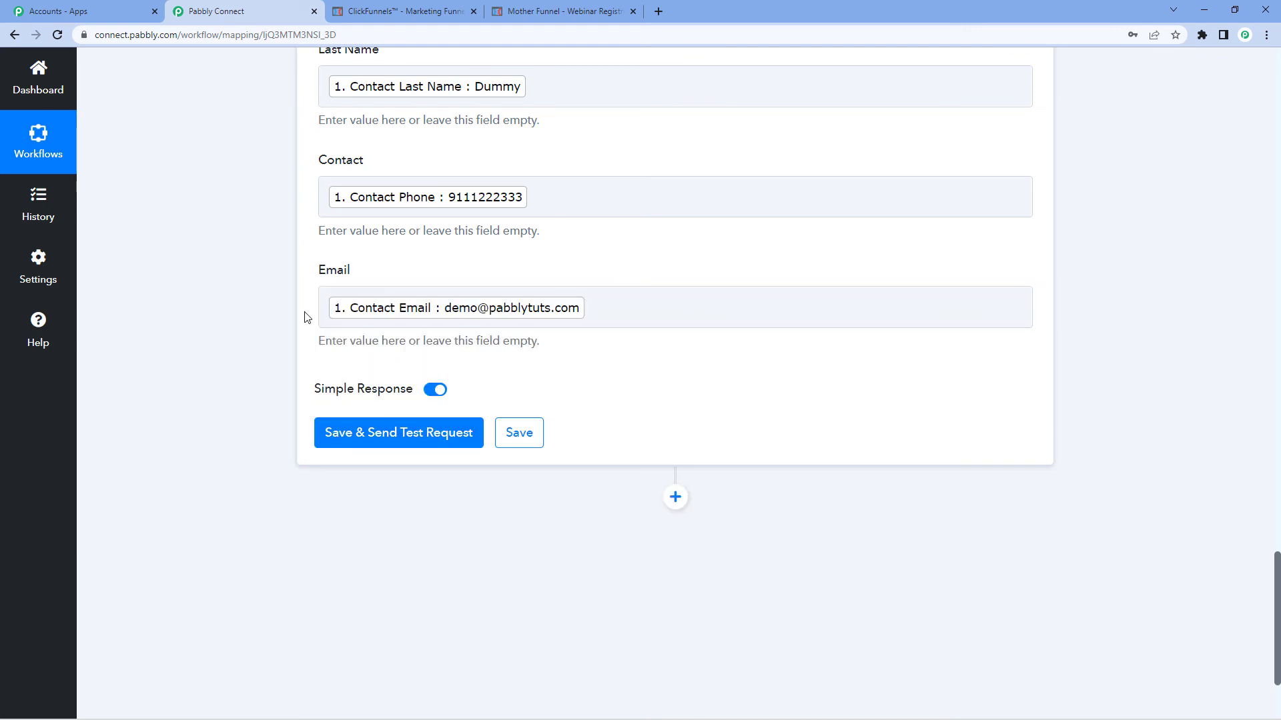
Save and send a test request, then check the new row in the Testing ClickFunnels spreadsheet
{"action": "left_click", "coordinate": [379, 430]}
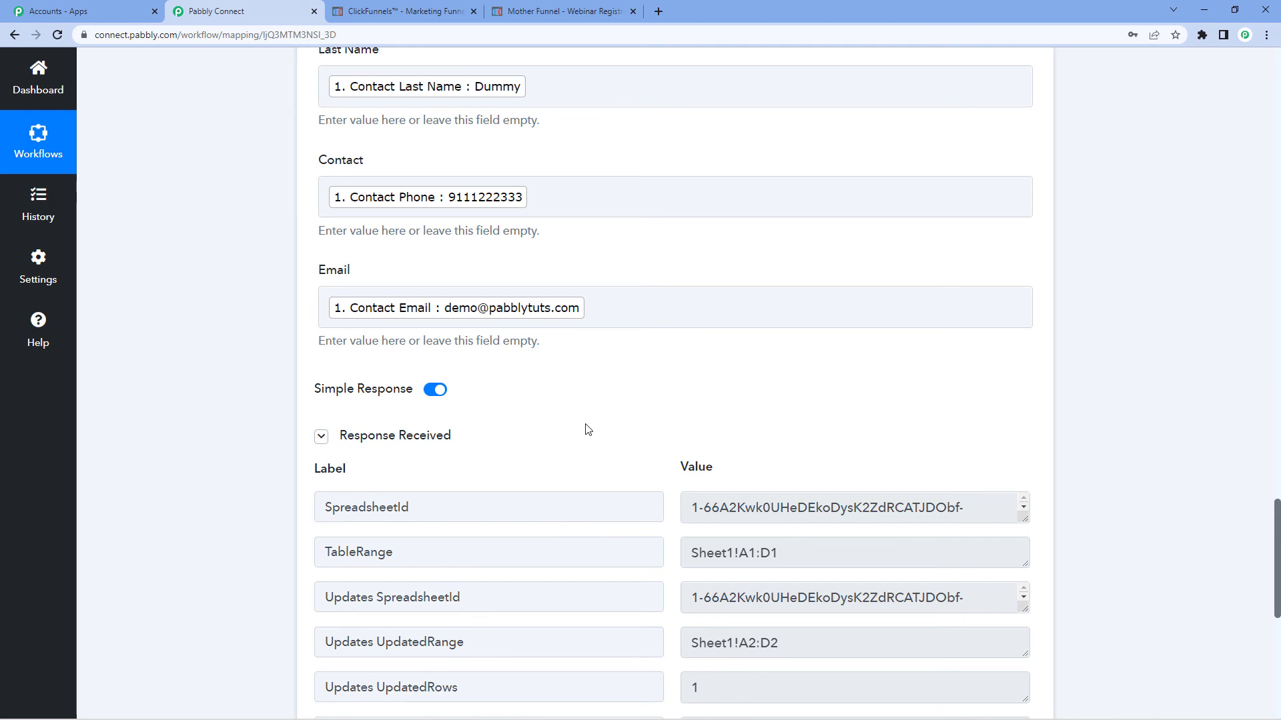
{"action": "mouse_move", "coordinate": [406, 707]}
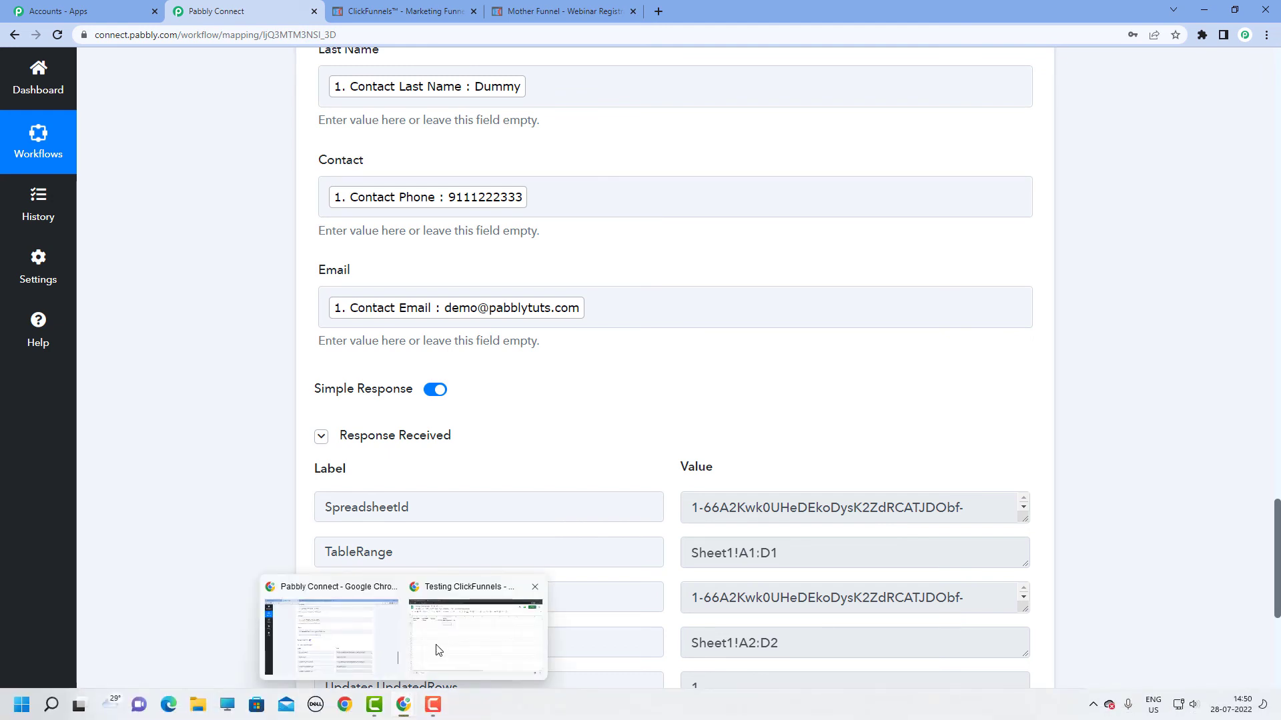
{"action": "left_click", "coordinate": [437, 650]}
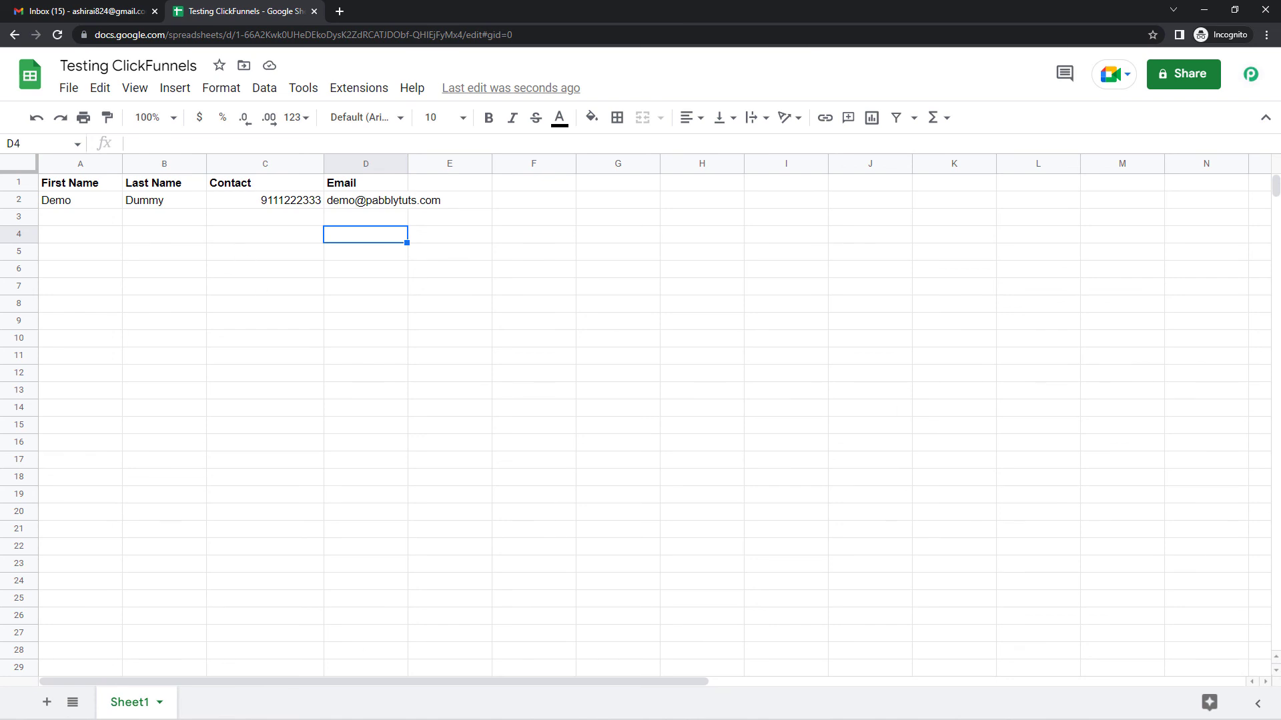
{"action": "mouse_move", "coordinate": [404, 705]}
{"action": "left_click", "coordinate": [384, 672]}
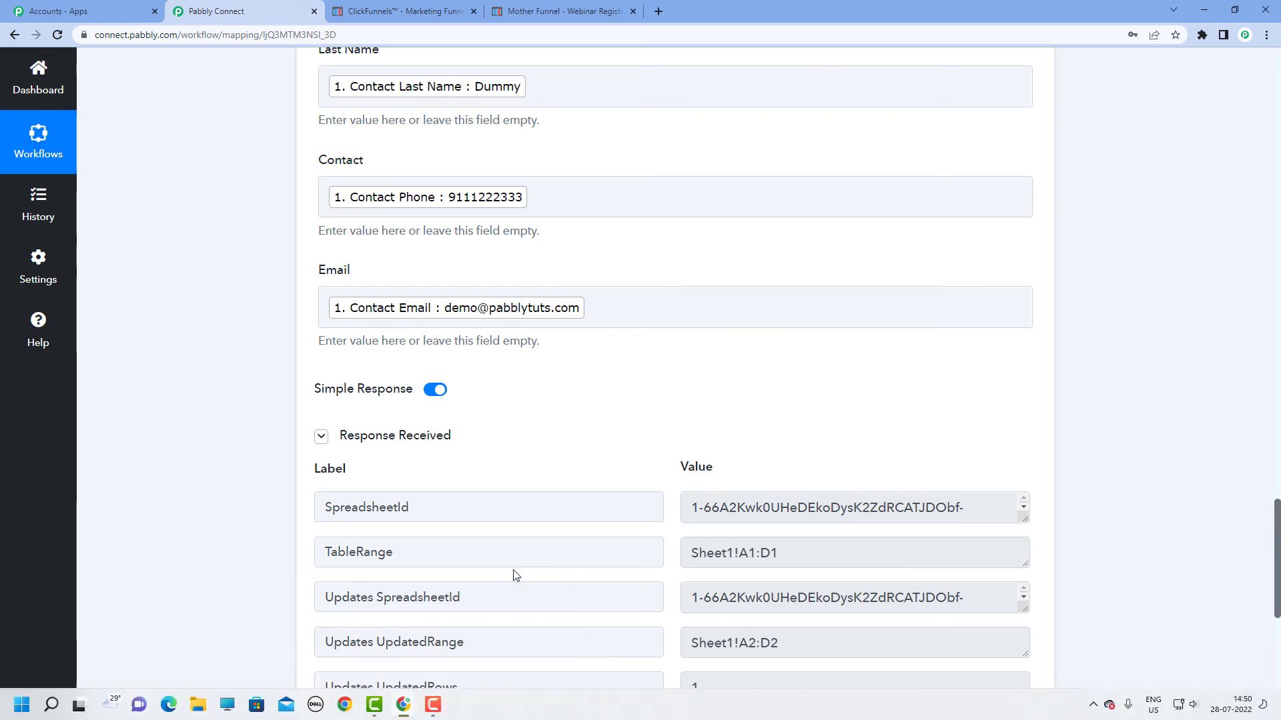